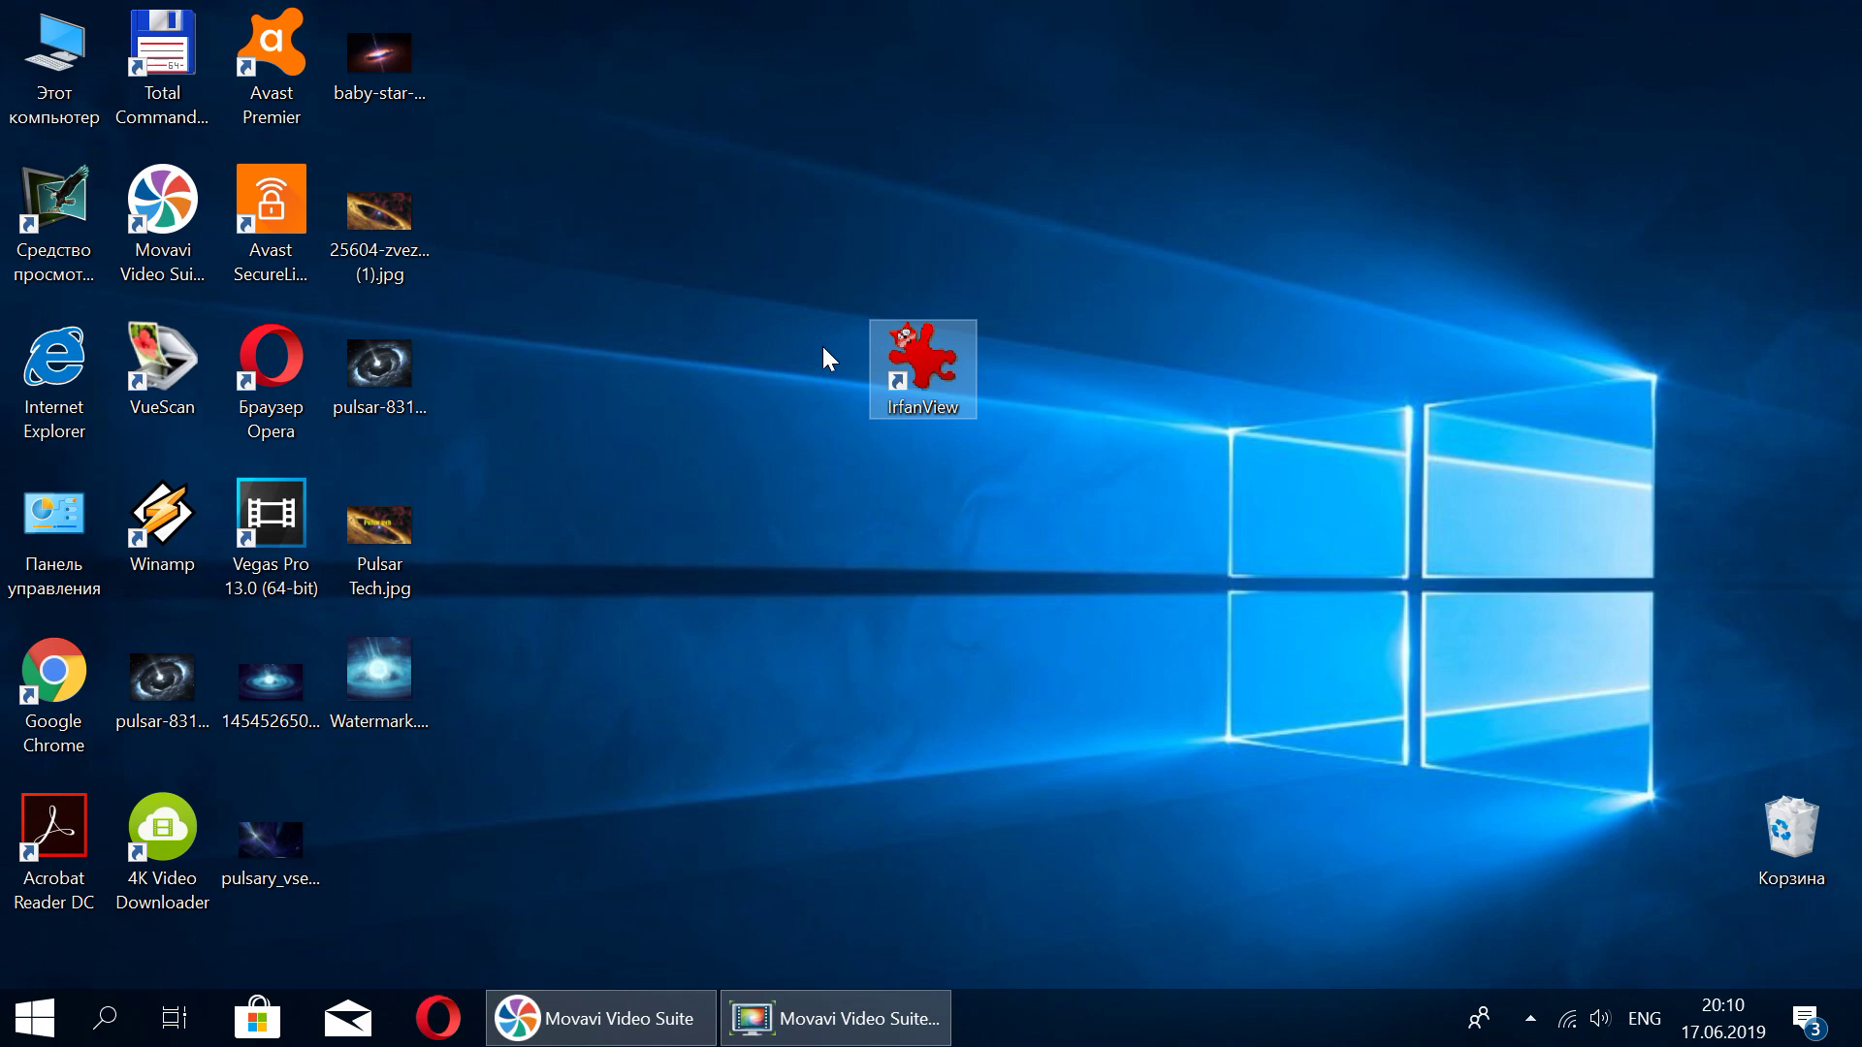
Step: Open pulsar-831502910.jpg from the desktop, view it full screen, and close the viewer
double_click(404, 365)
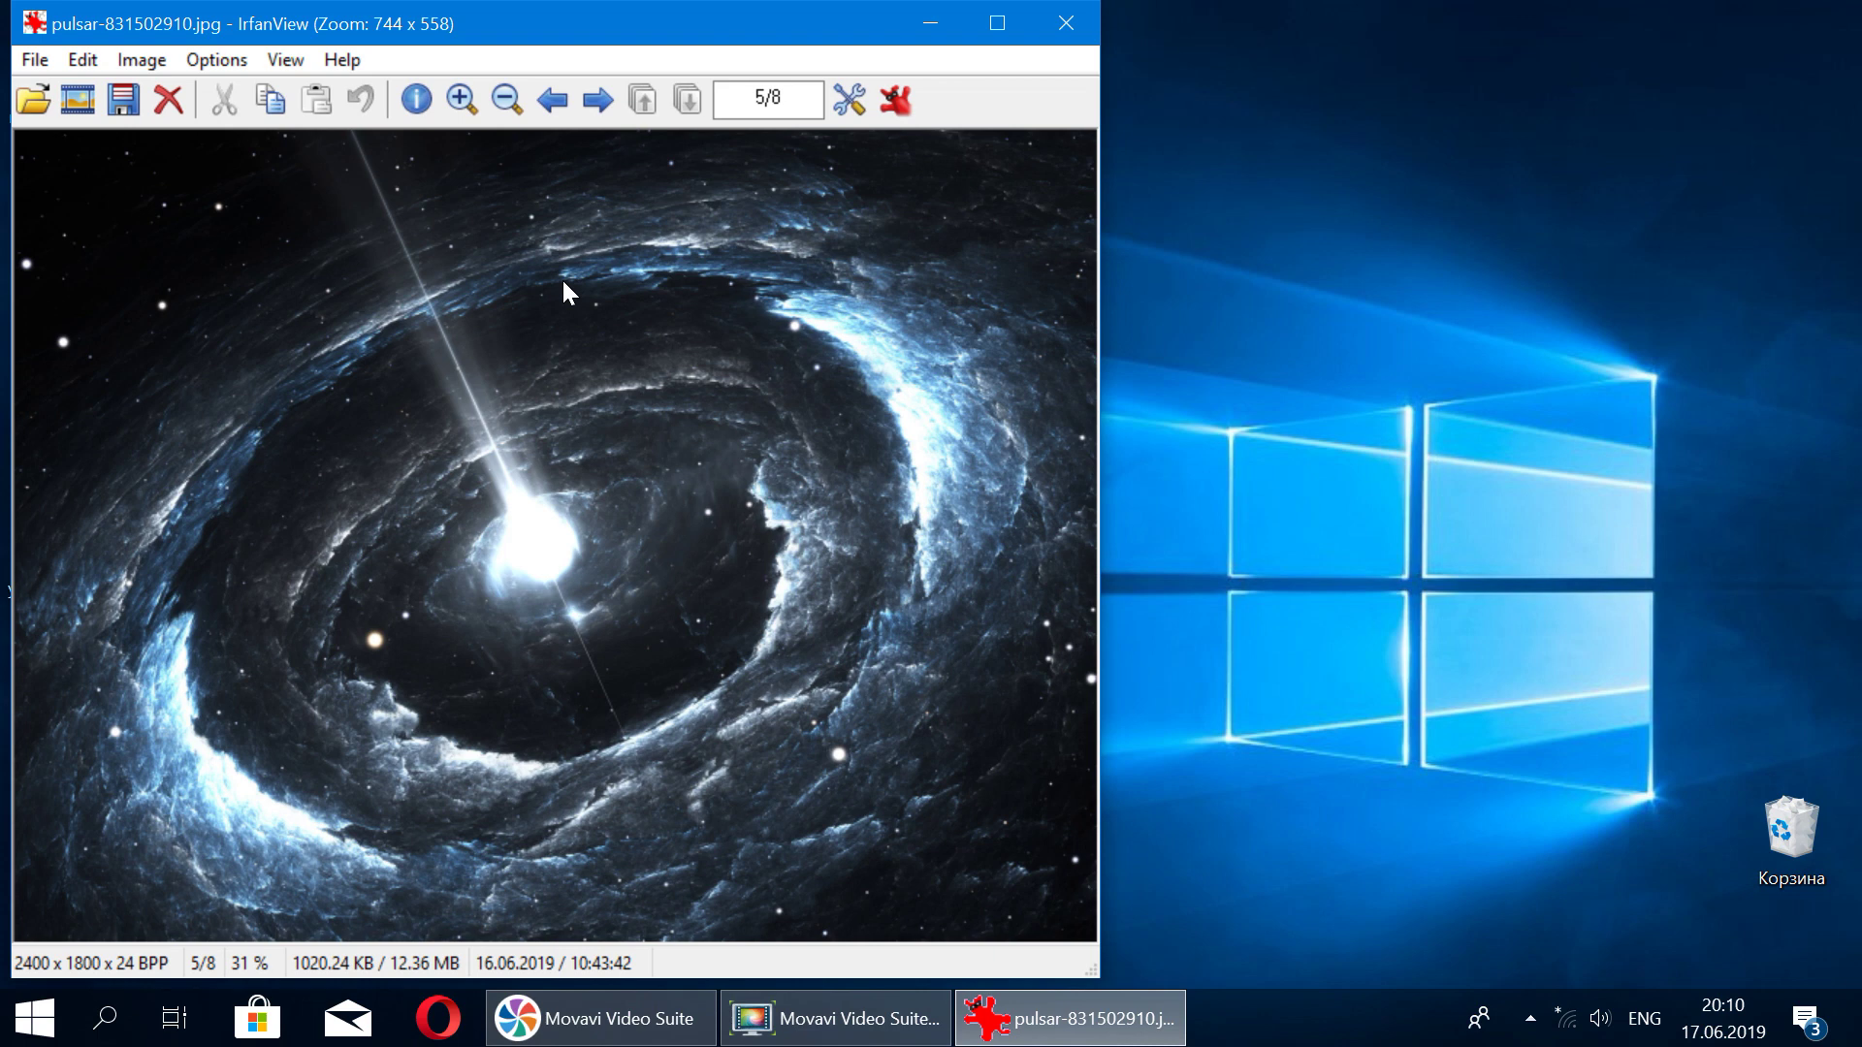
key("Return")
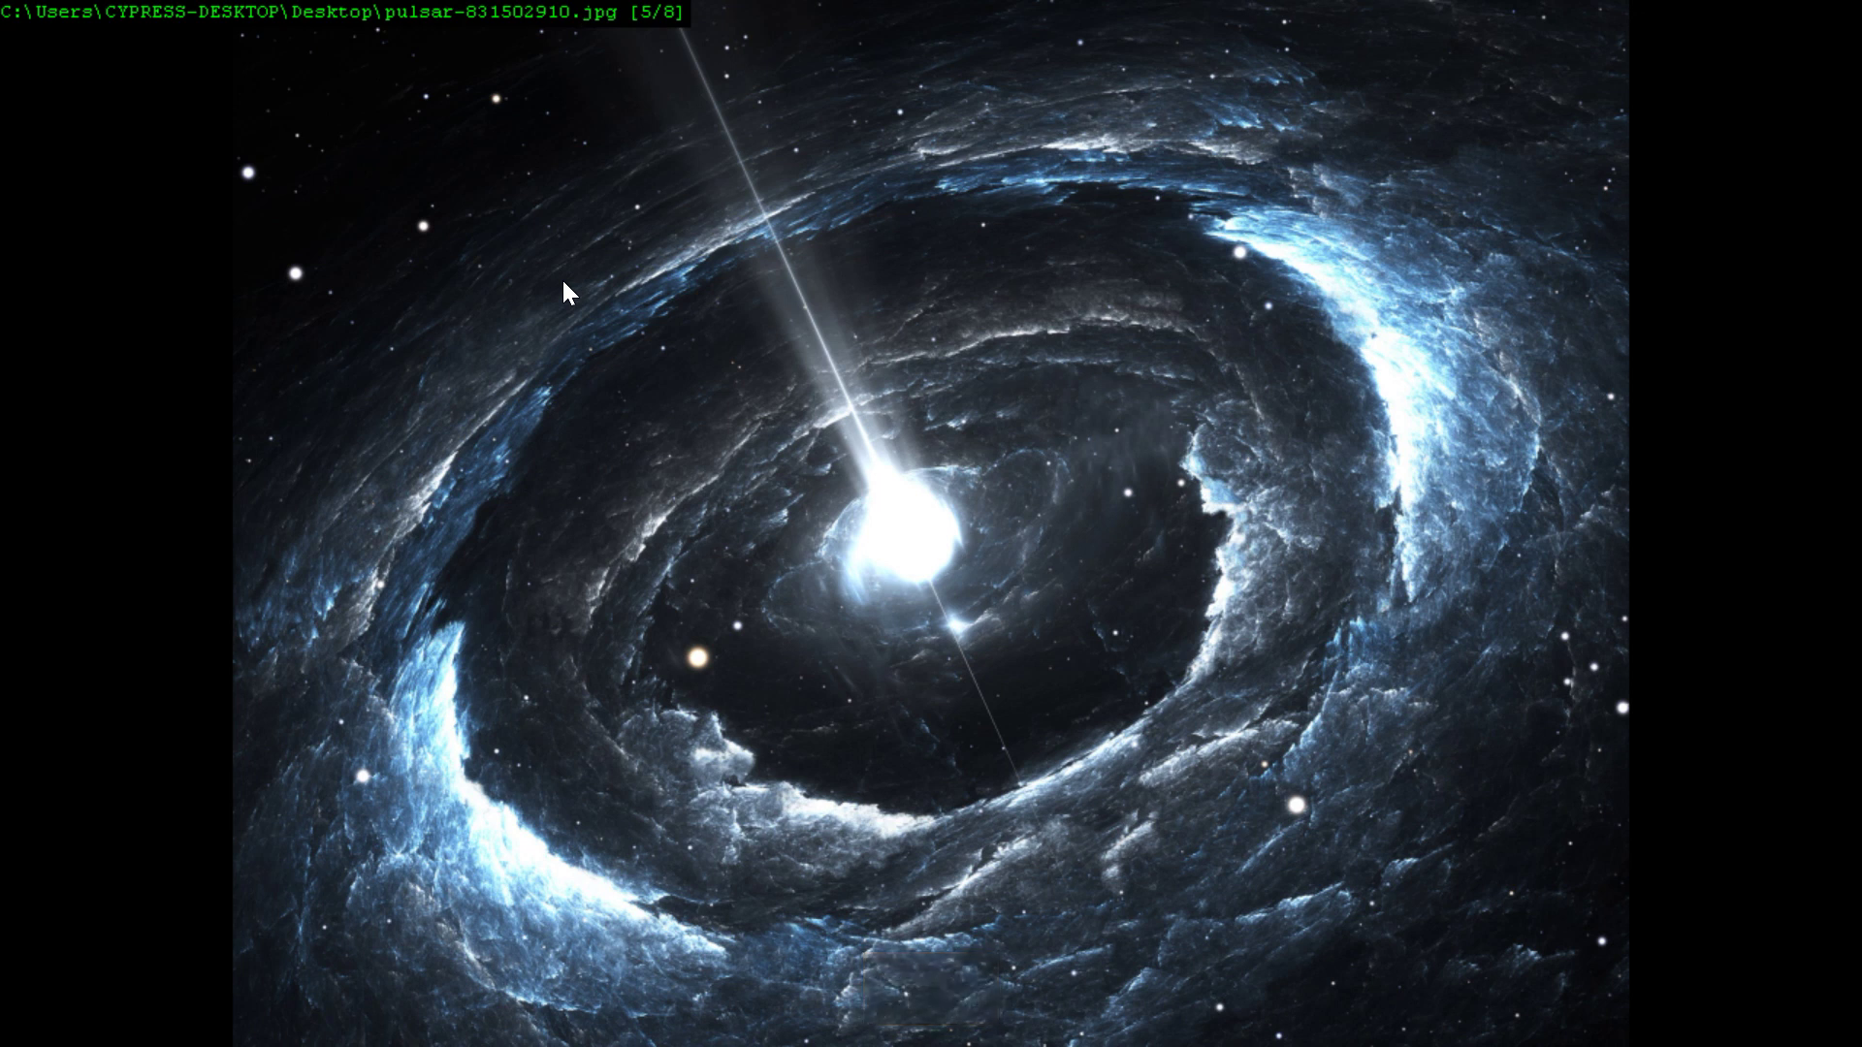
key("Escape")
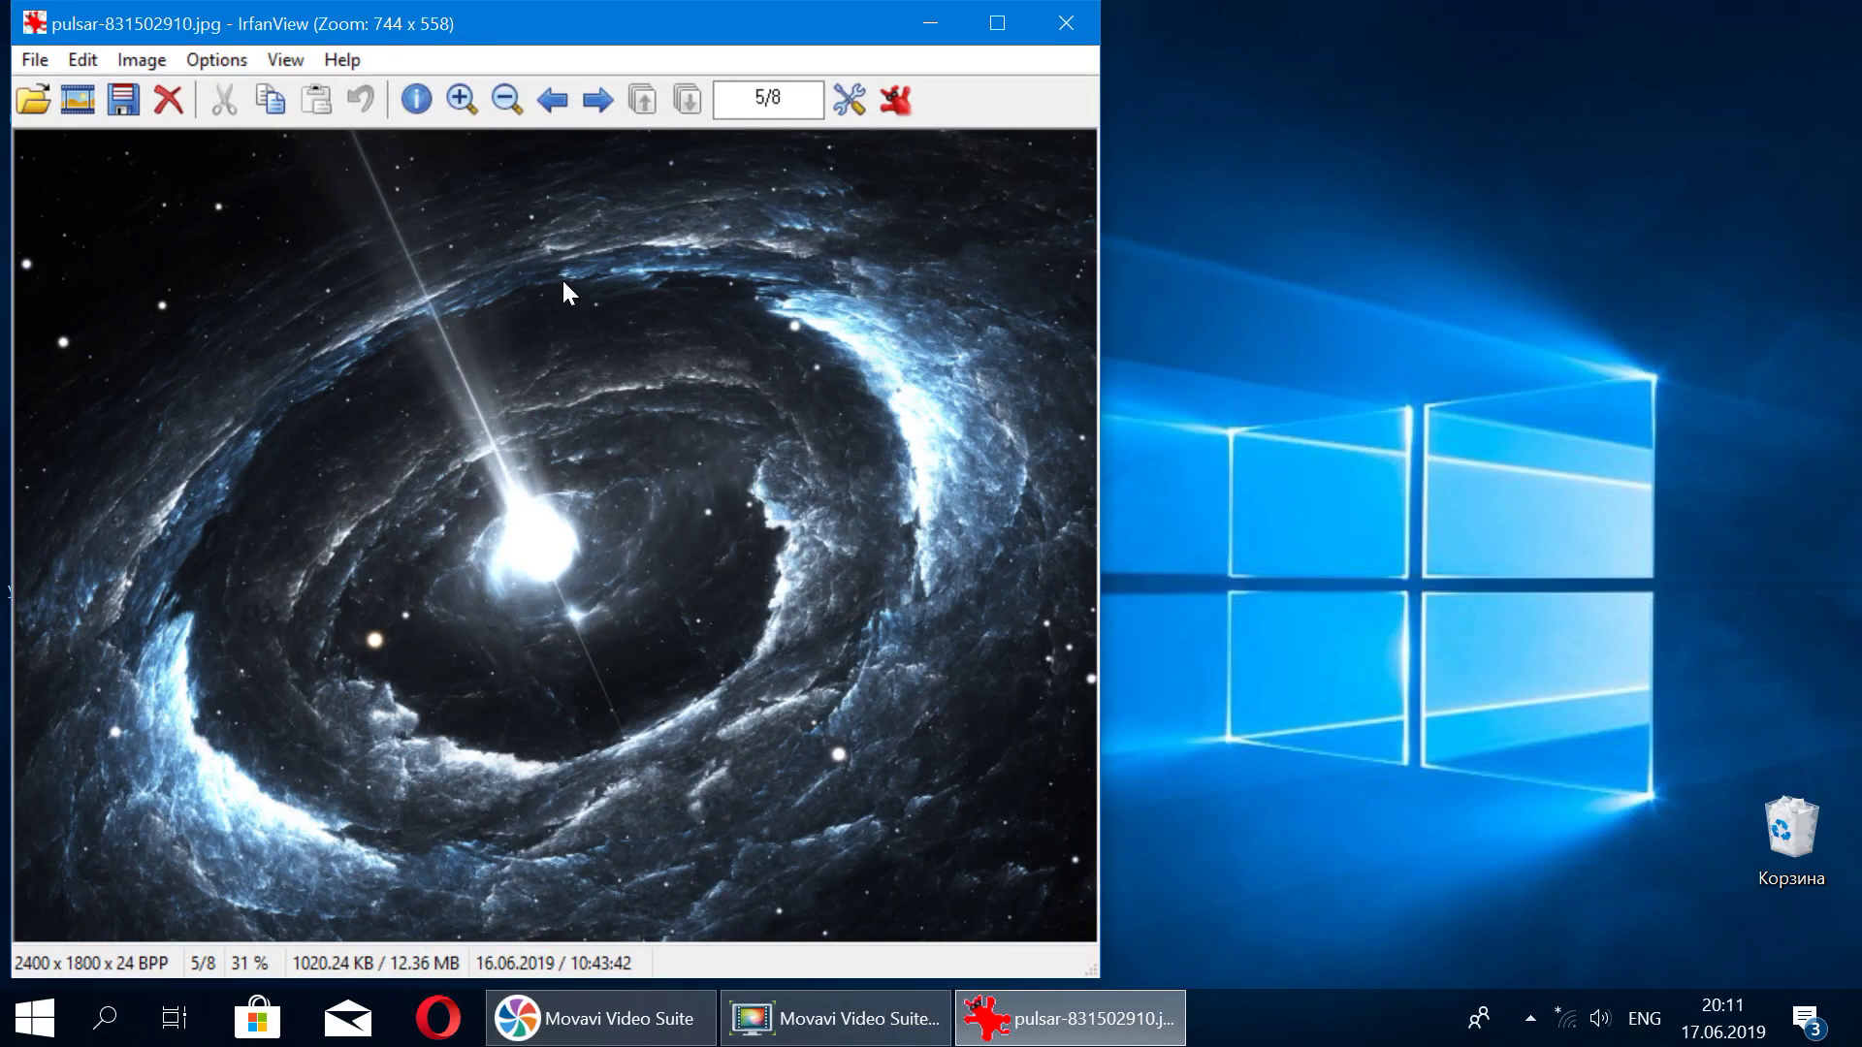
key("Escape")
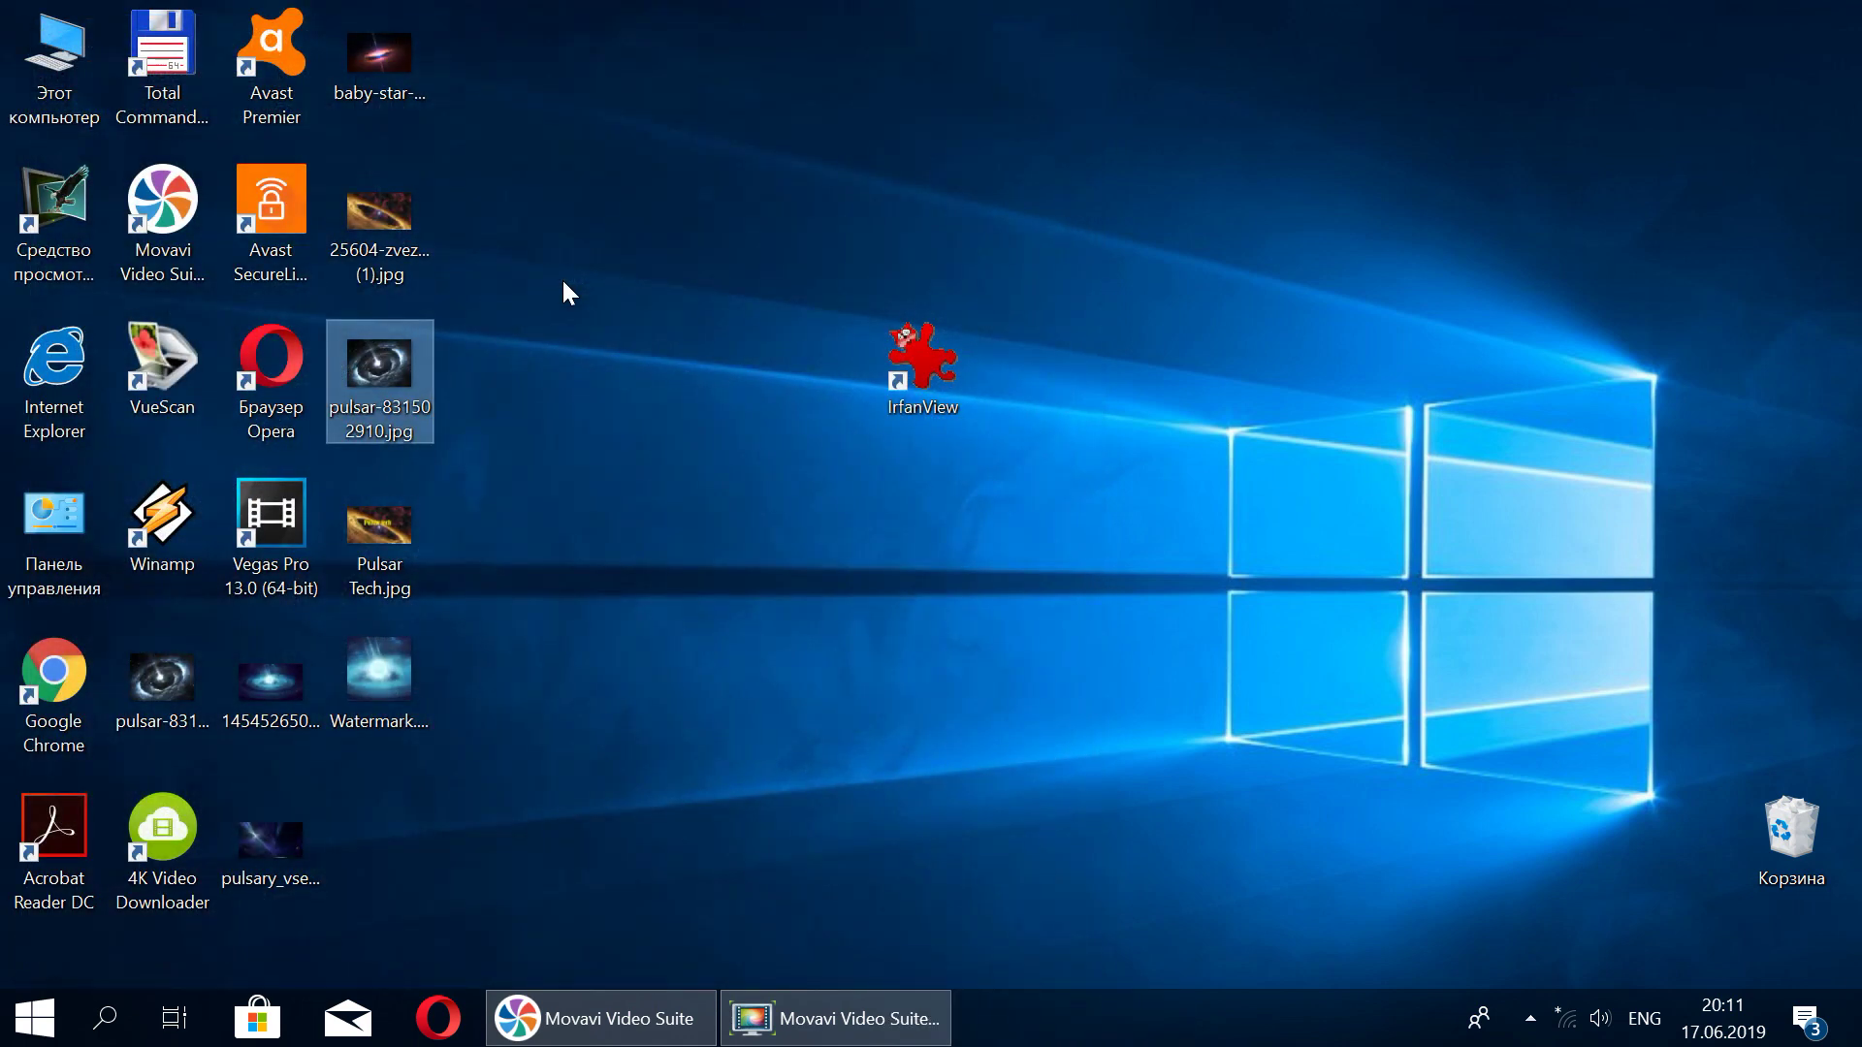
Step: Reopen pulsar-831502910.jpg from the desktop and switch back and forth between it and its neighbouring files
mouse_move(378, 367)
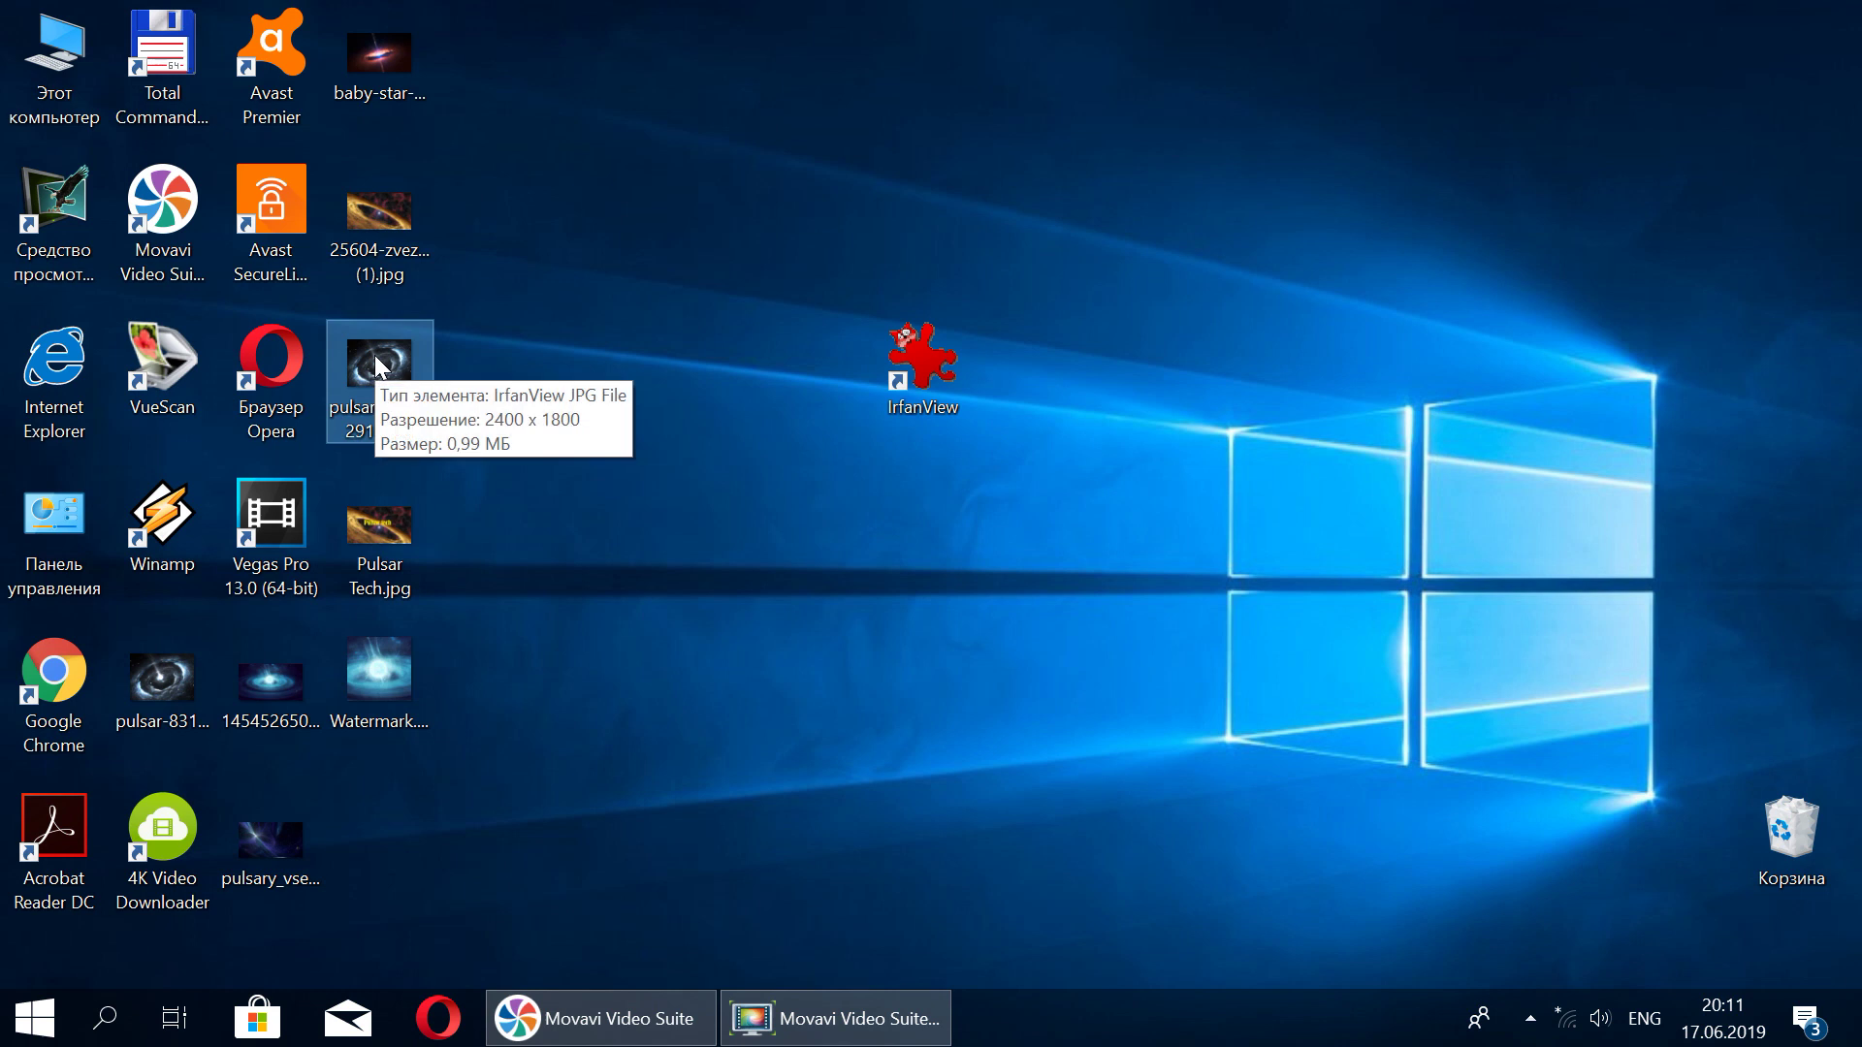
double_click(375, 357)
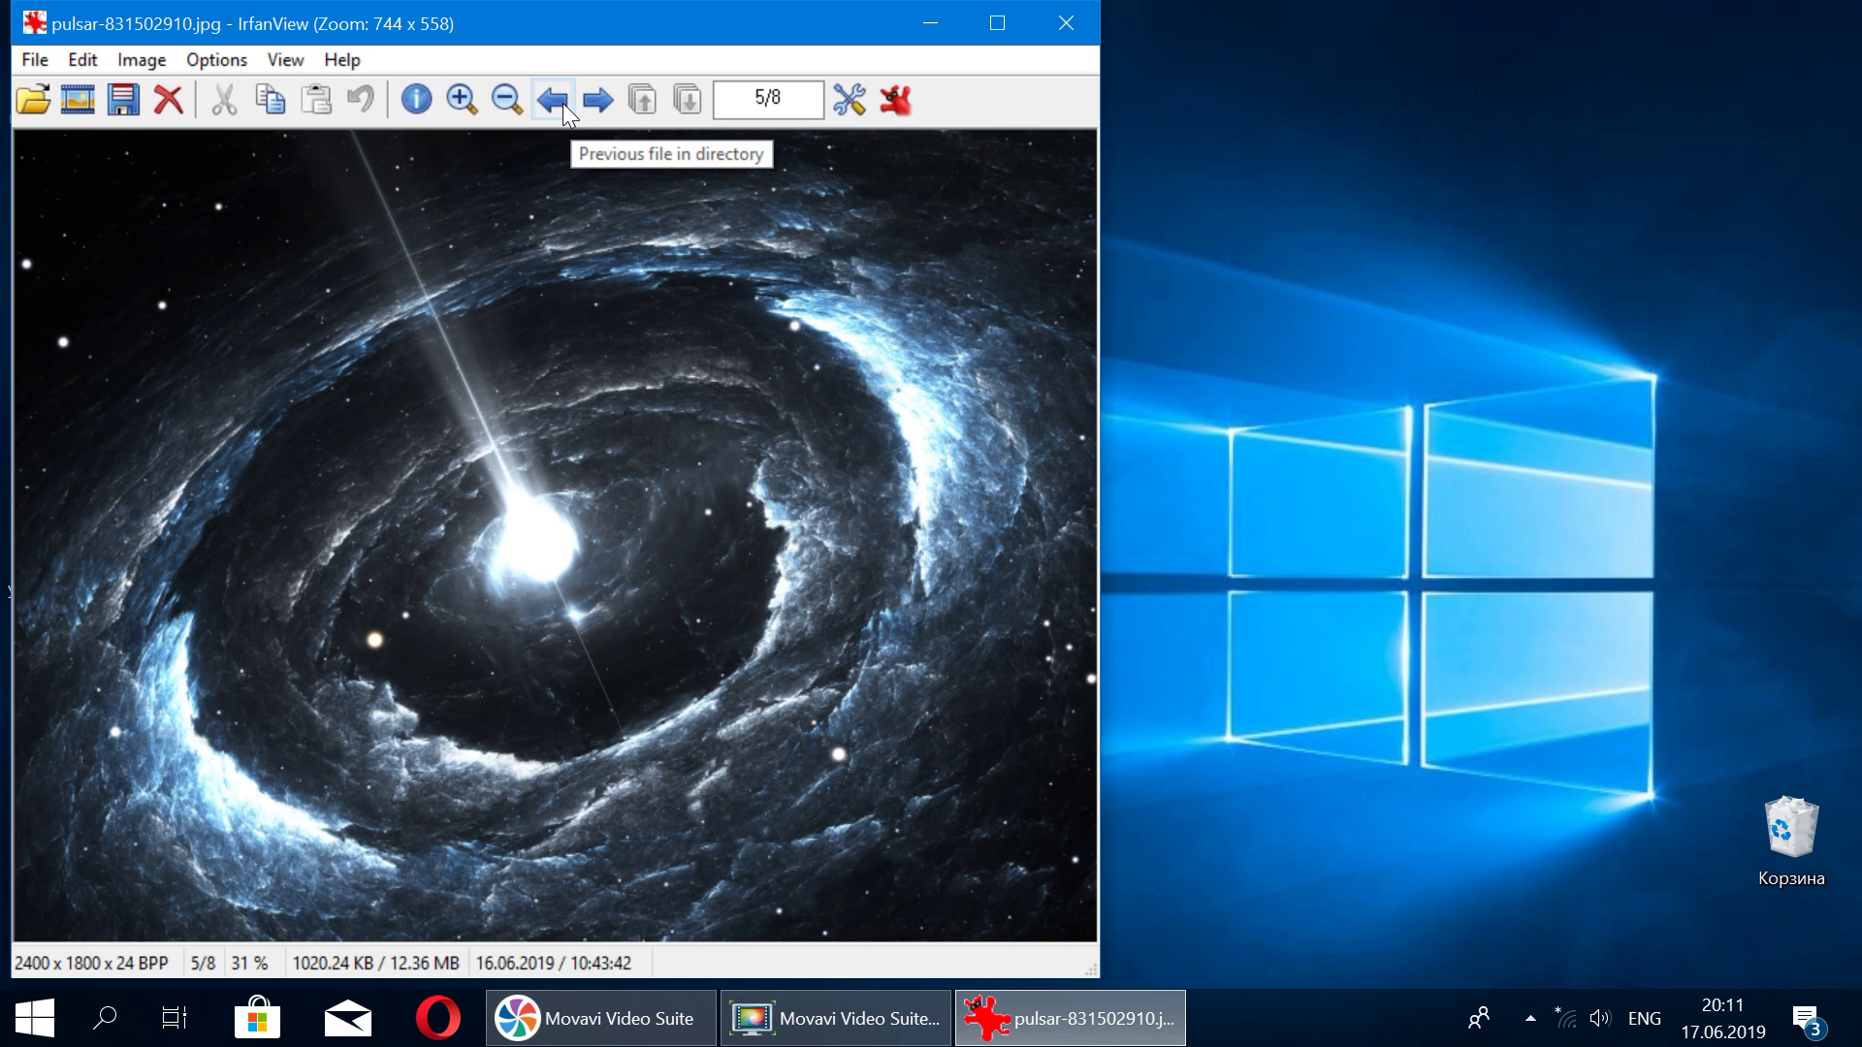
left_click(598, 99)
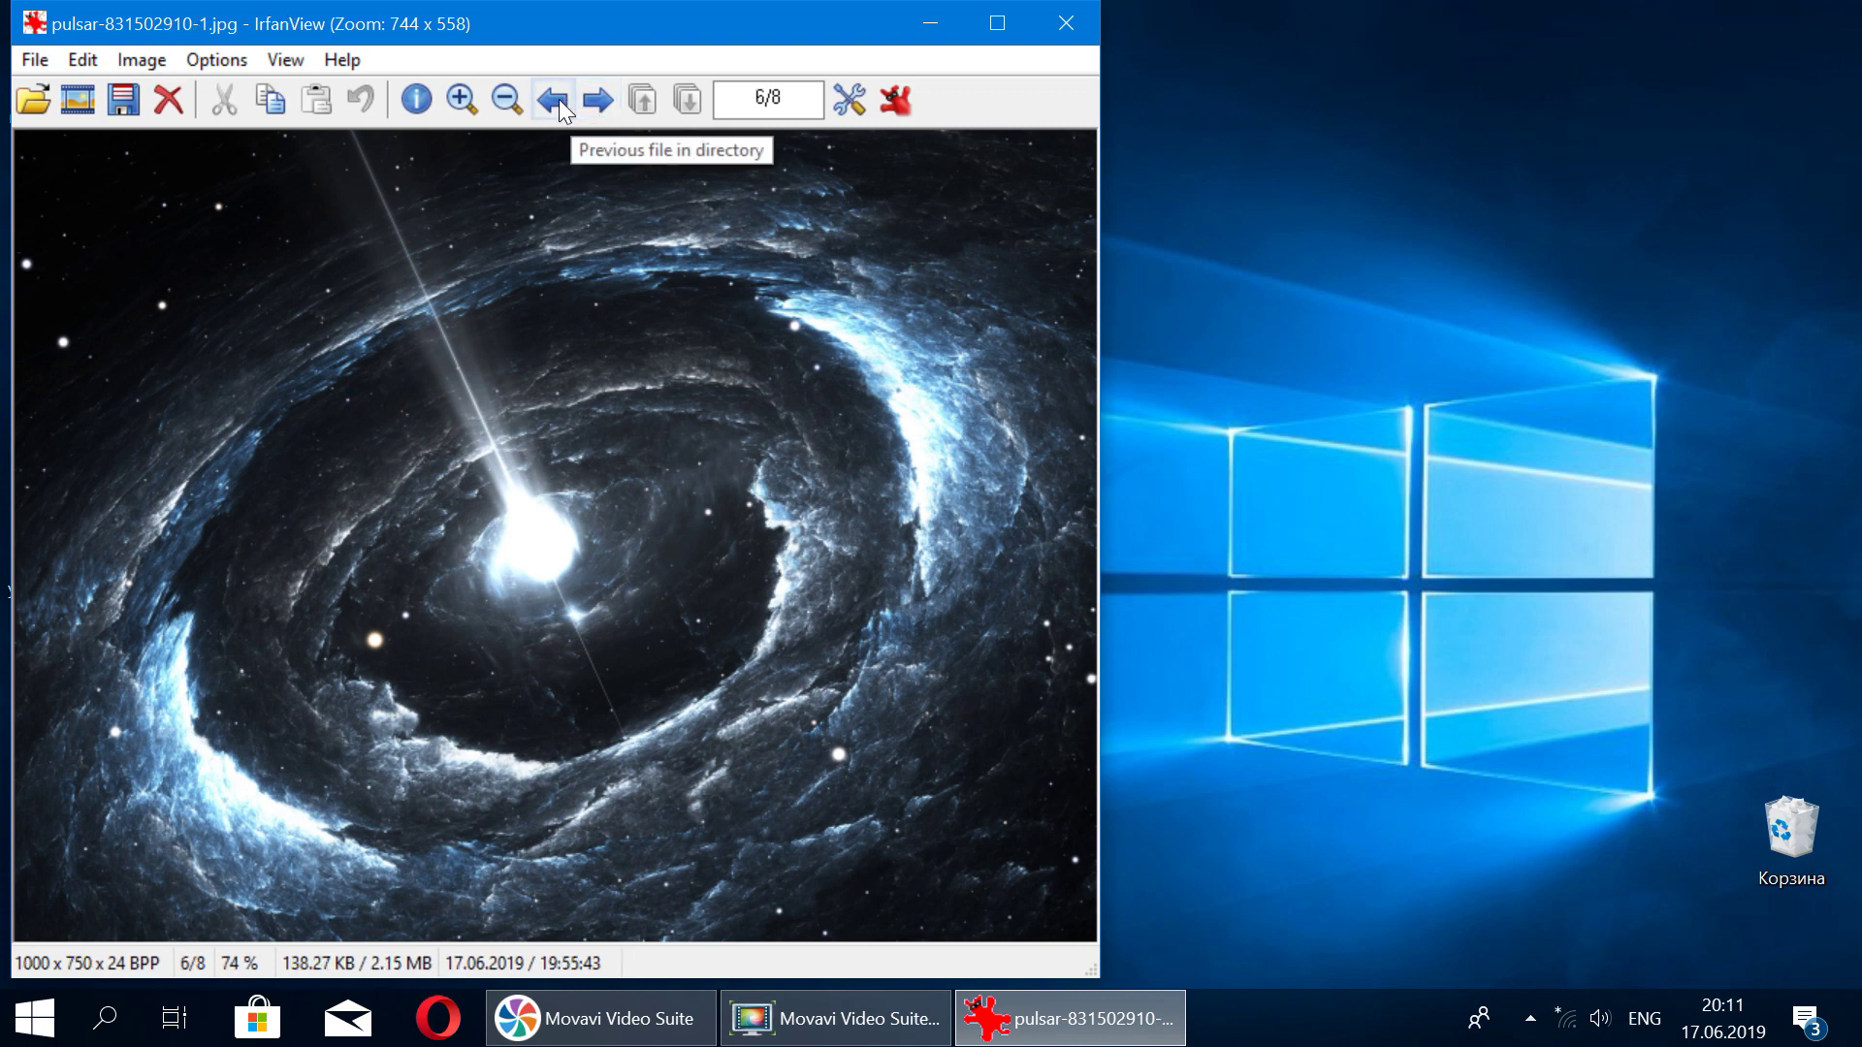
left_click(555, 100)
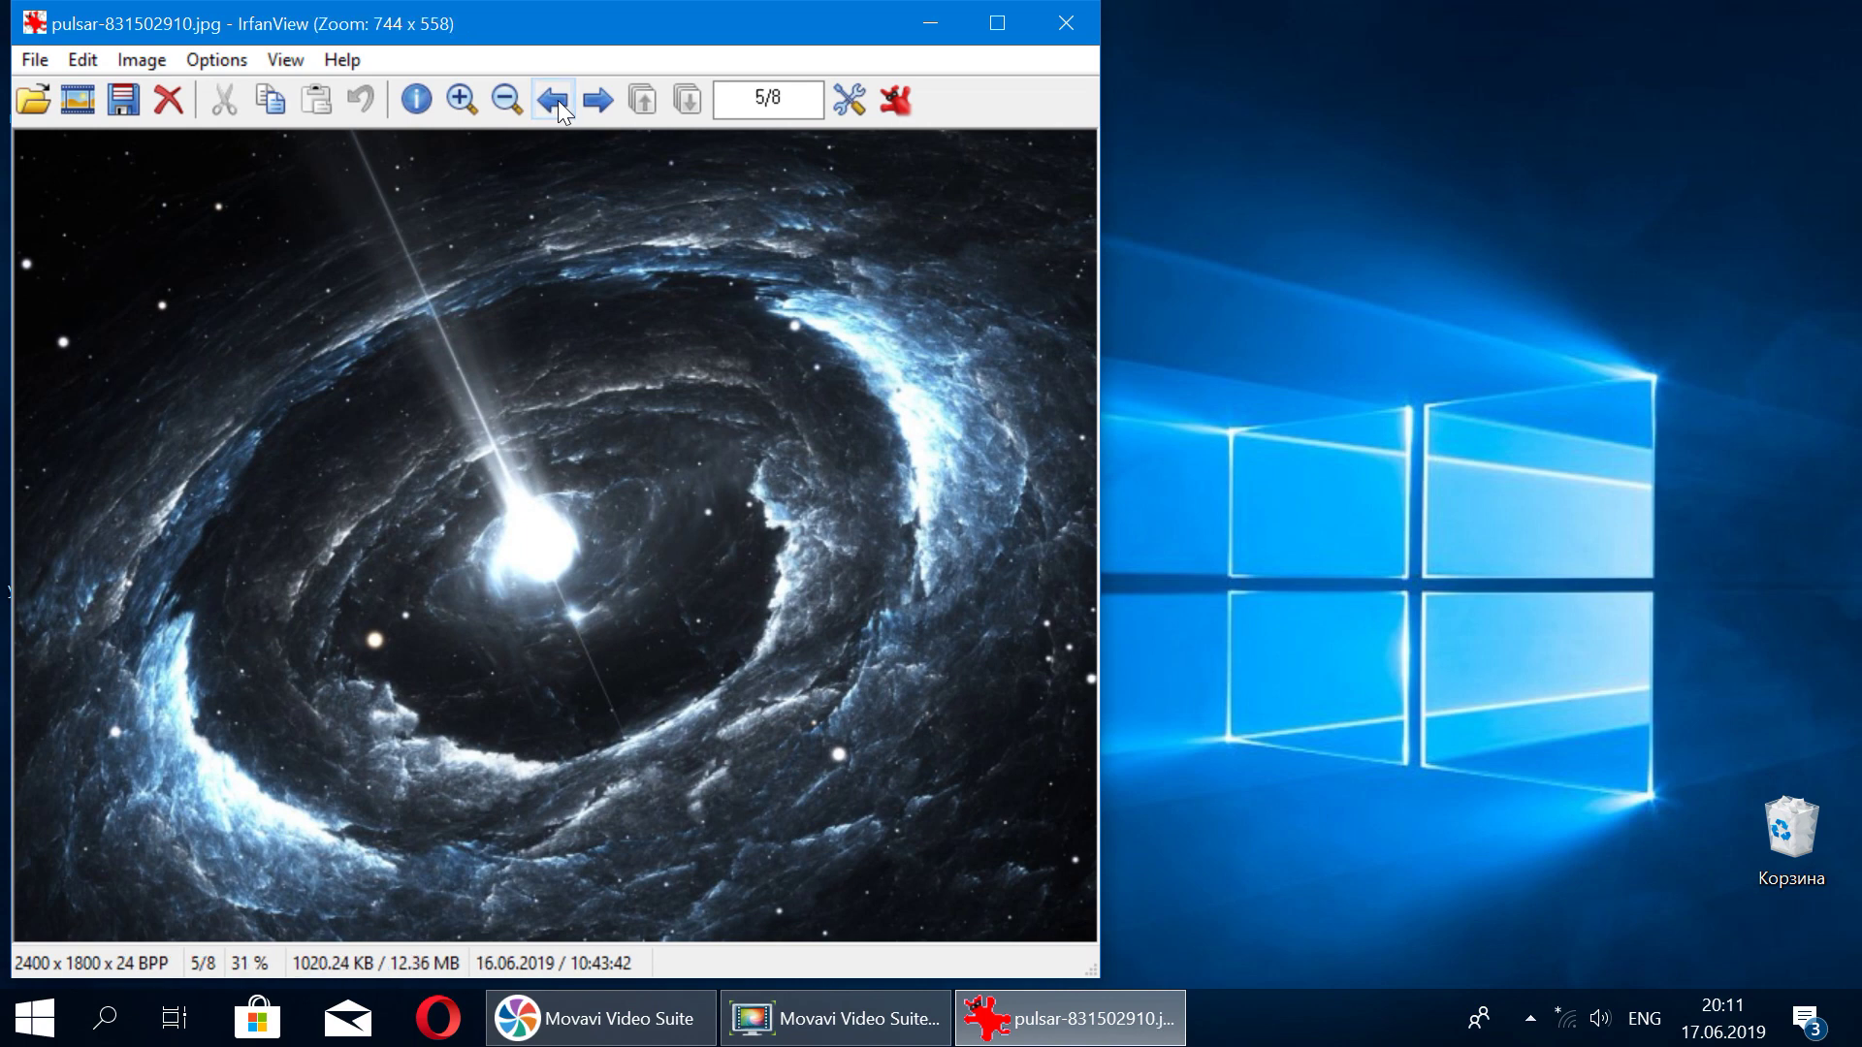
left_click(557, 101)
left_click(607, 98)
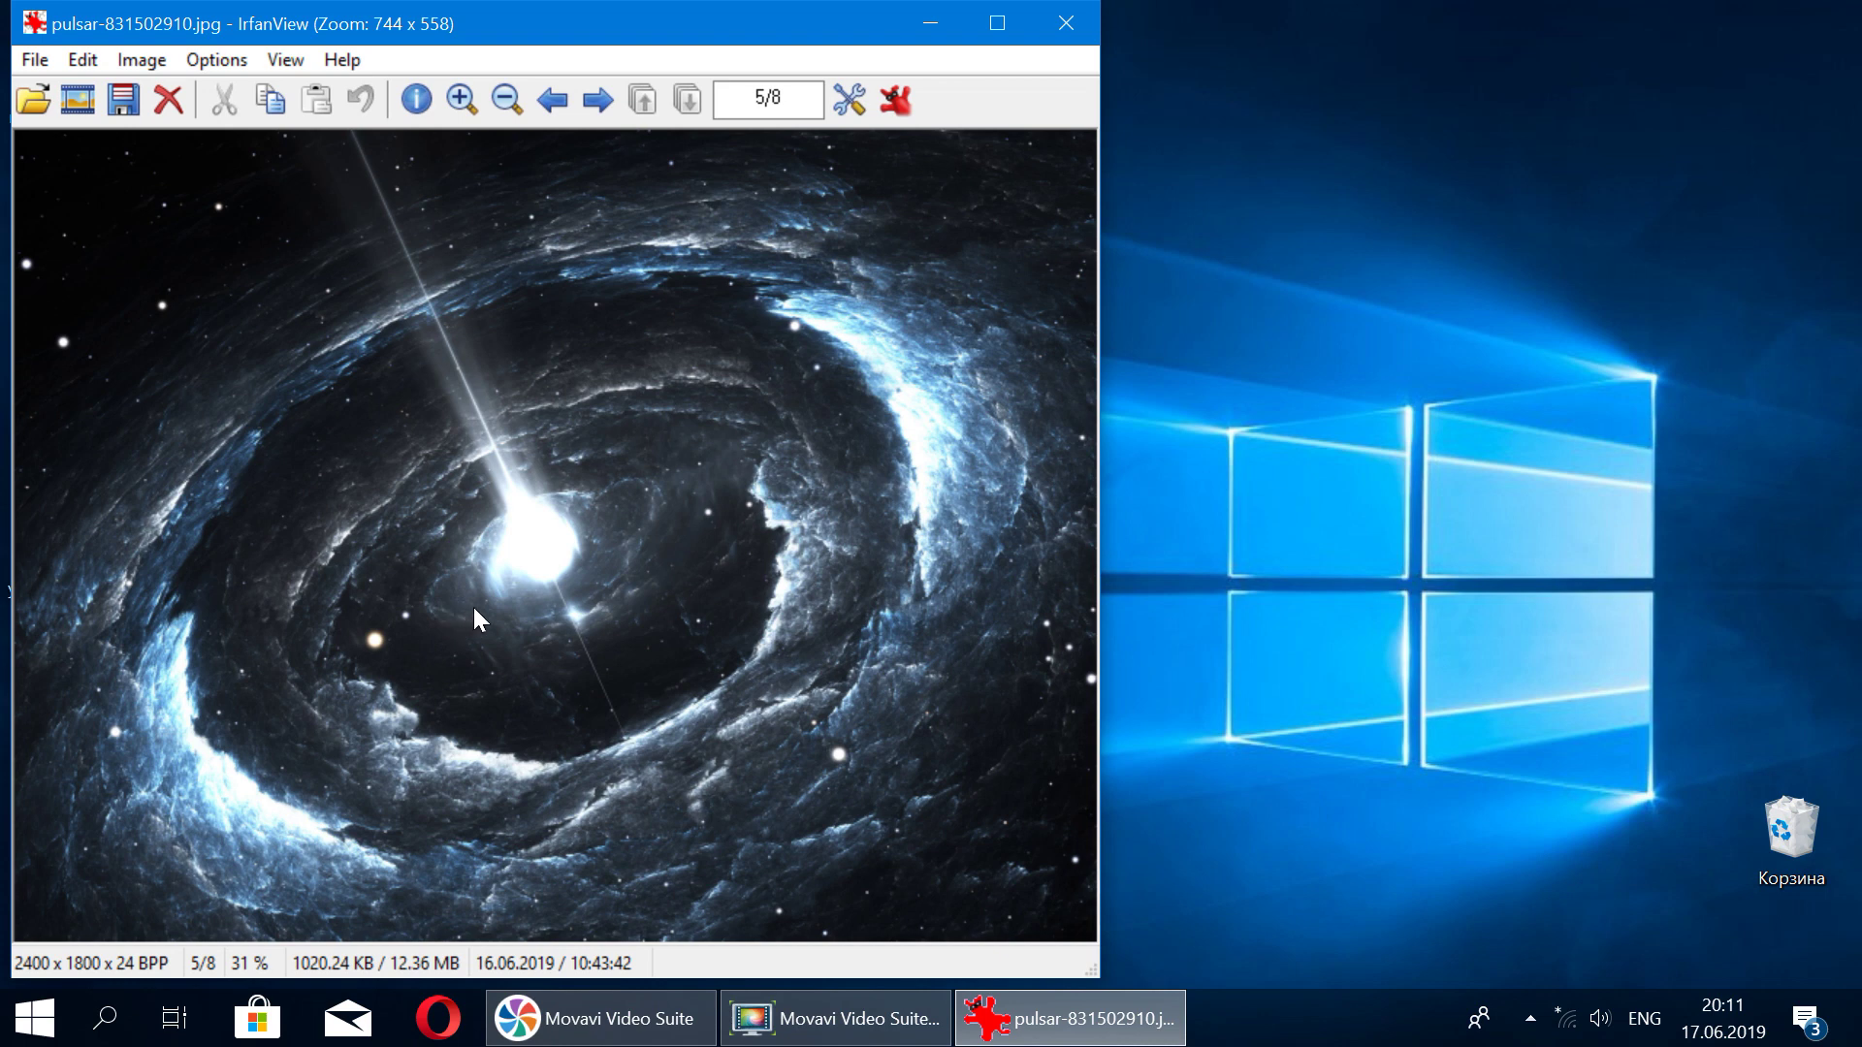
Step: Browse forward through the folder's images to Watermark.gif and go back to pulsar-831502910-1.jpg
scroll(686, 318, "down", 1)
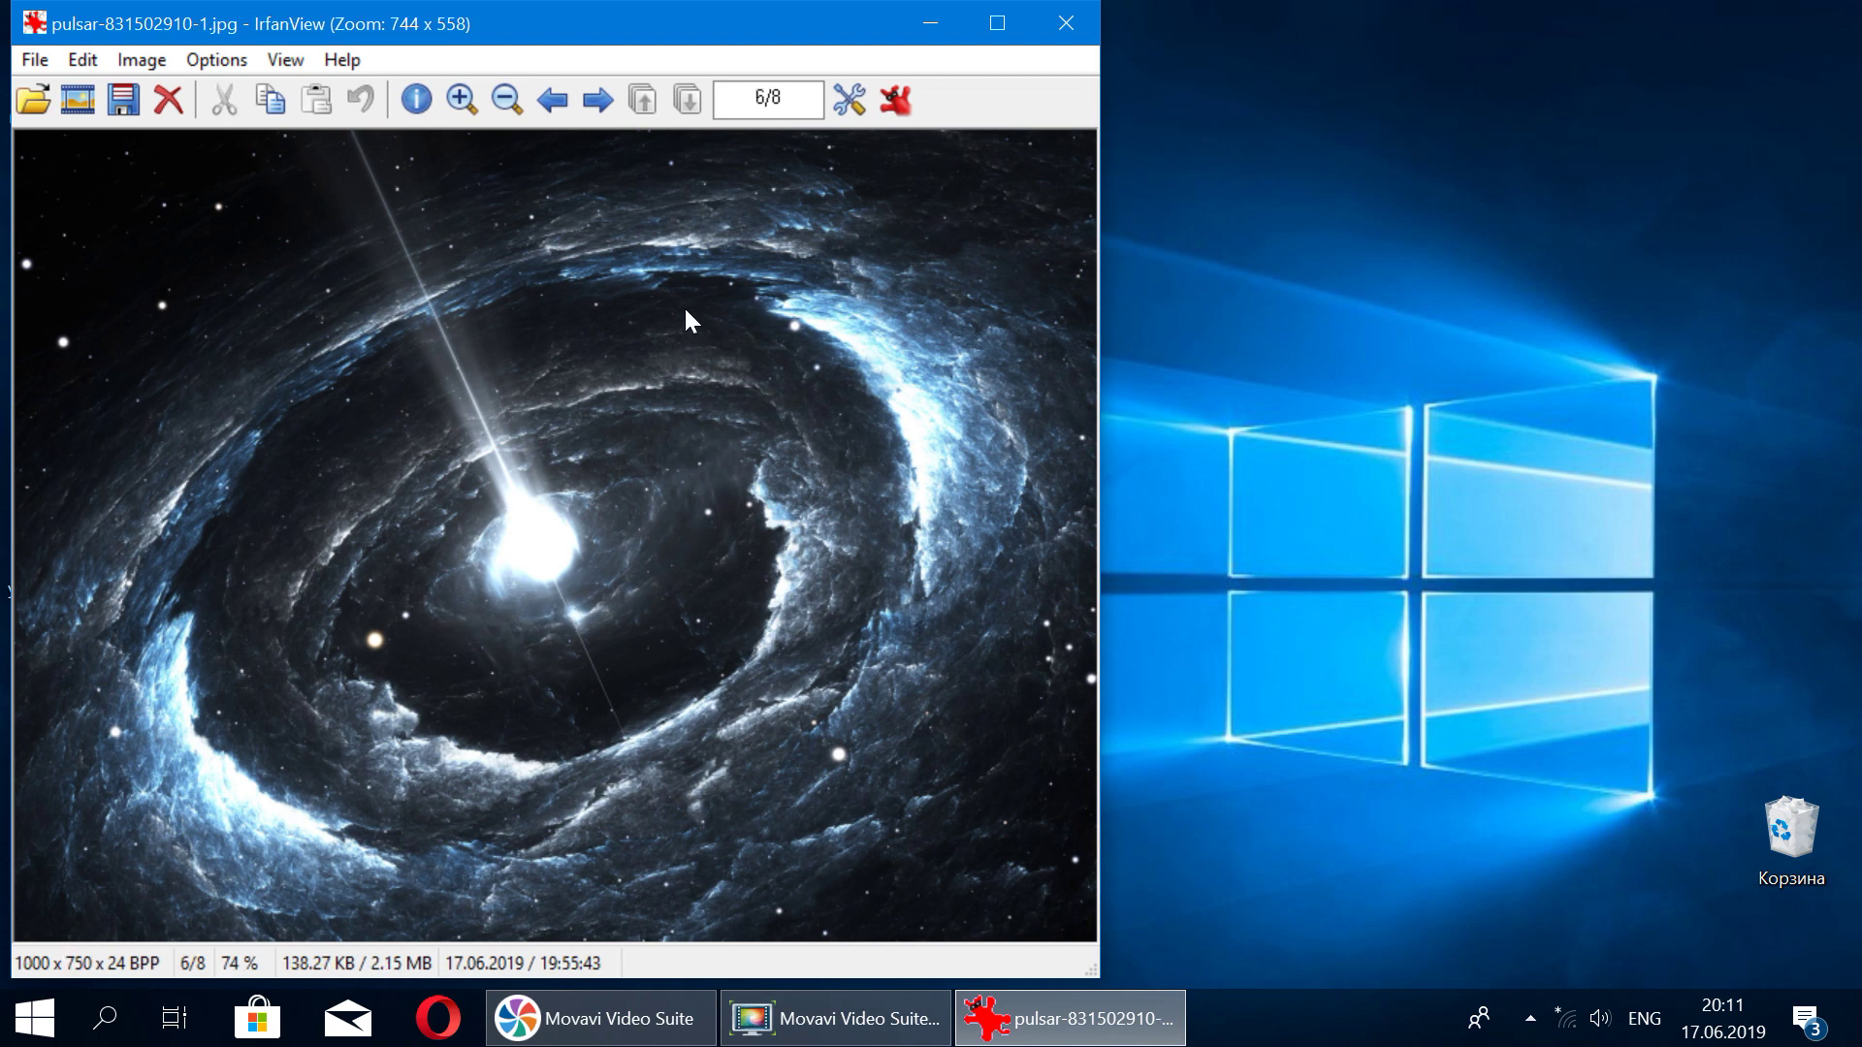
scroll(686, 318, "down", 1)
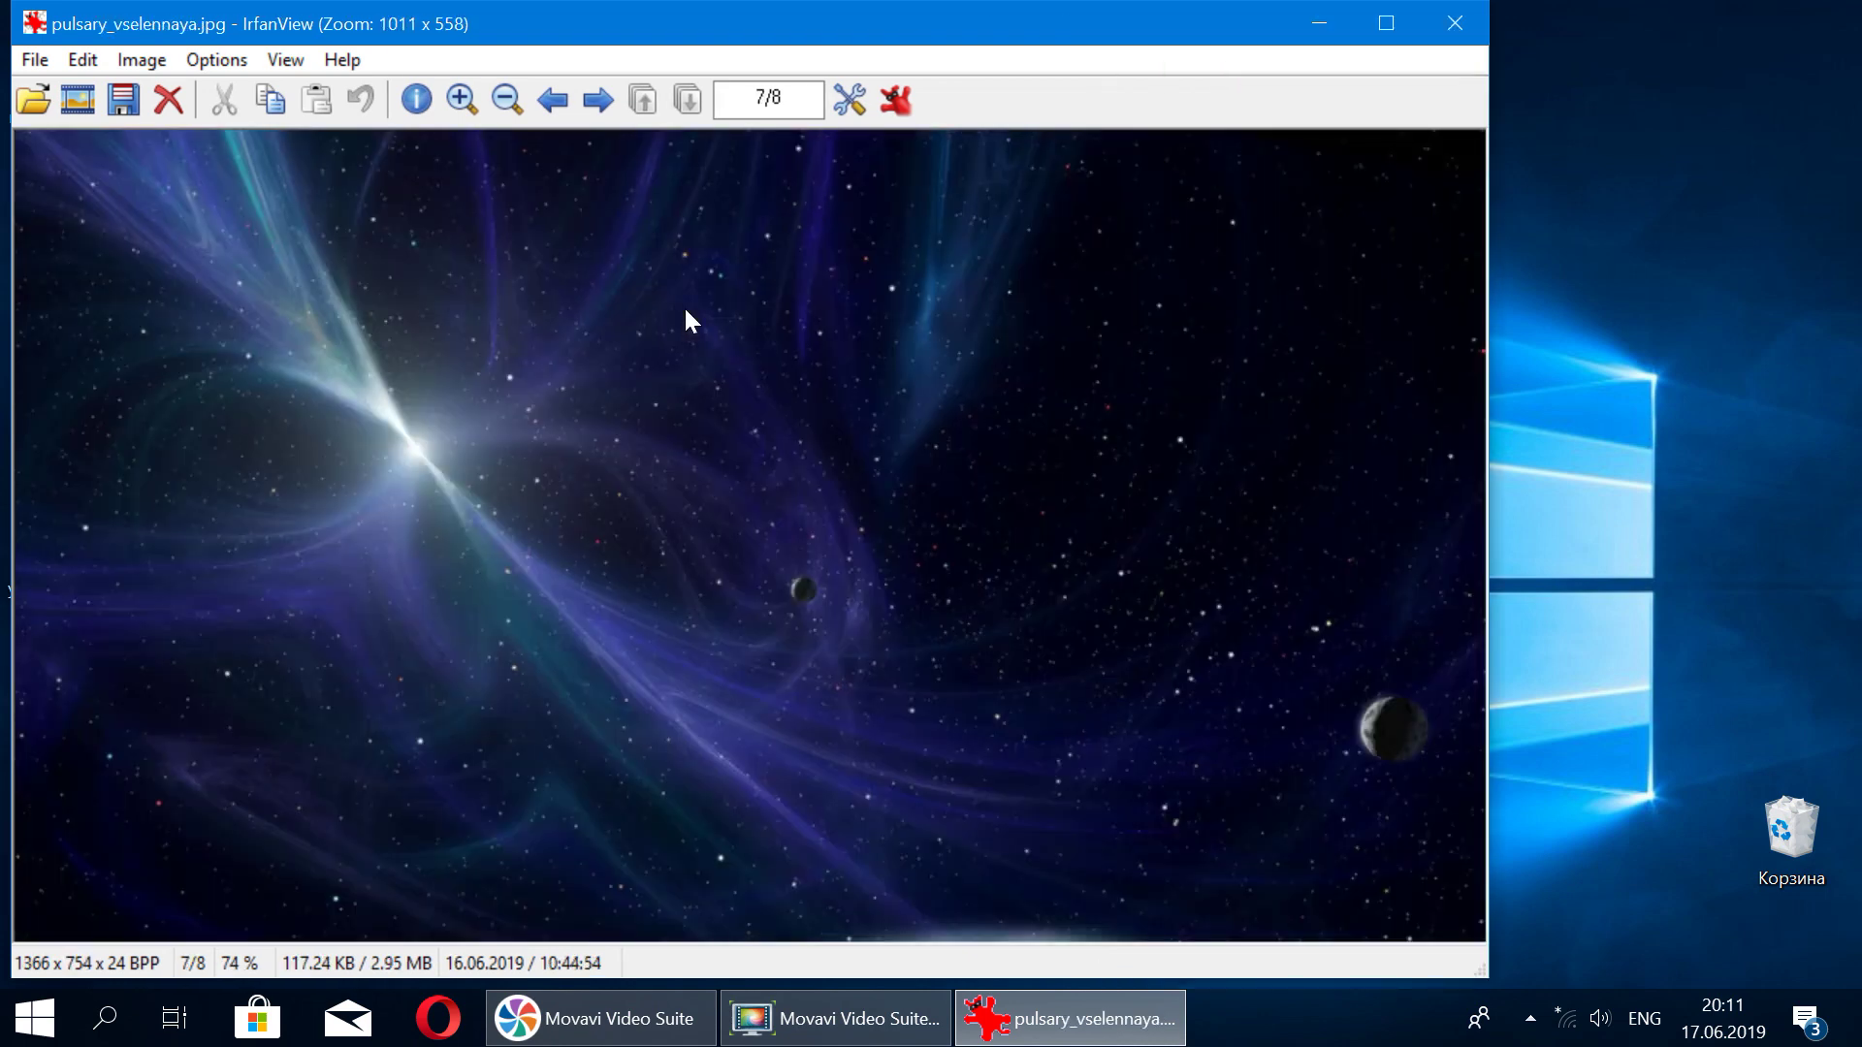
scroll(724, 444, "down", 1)
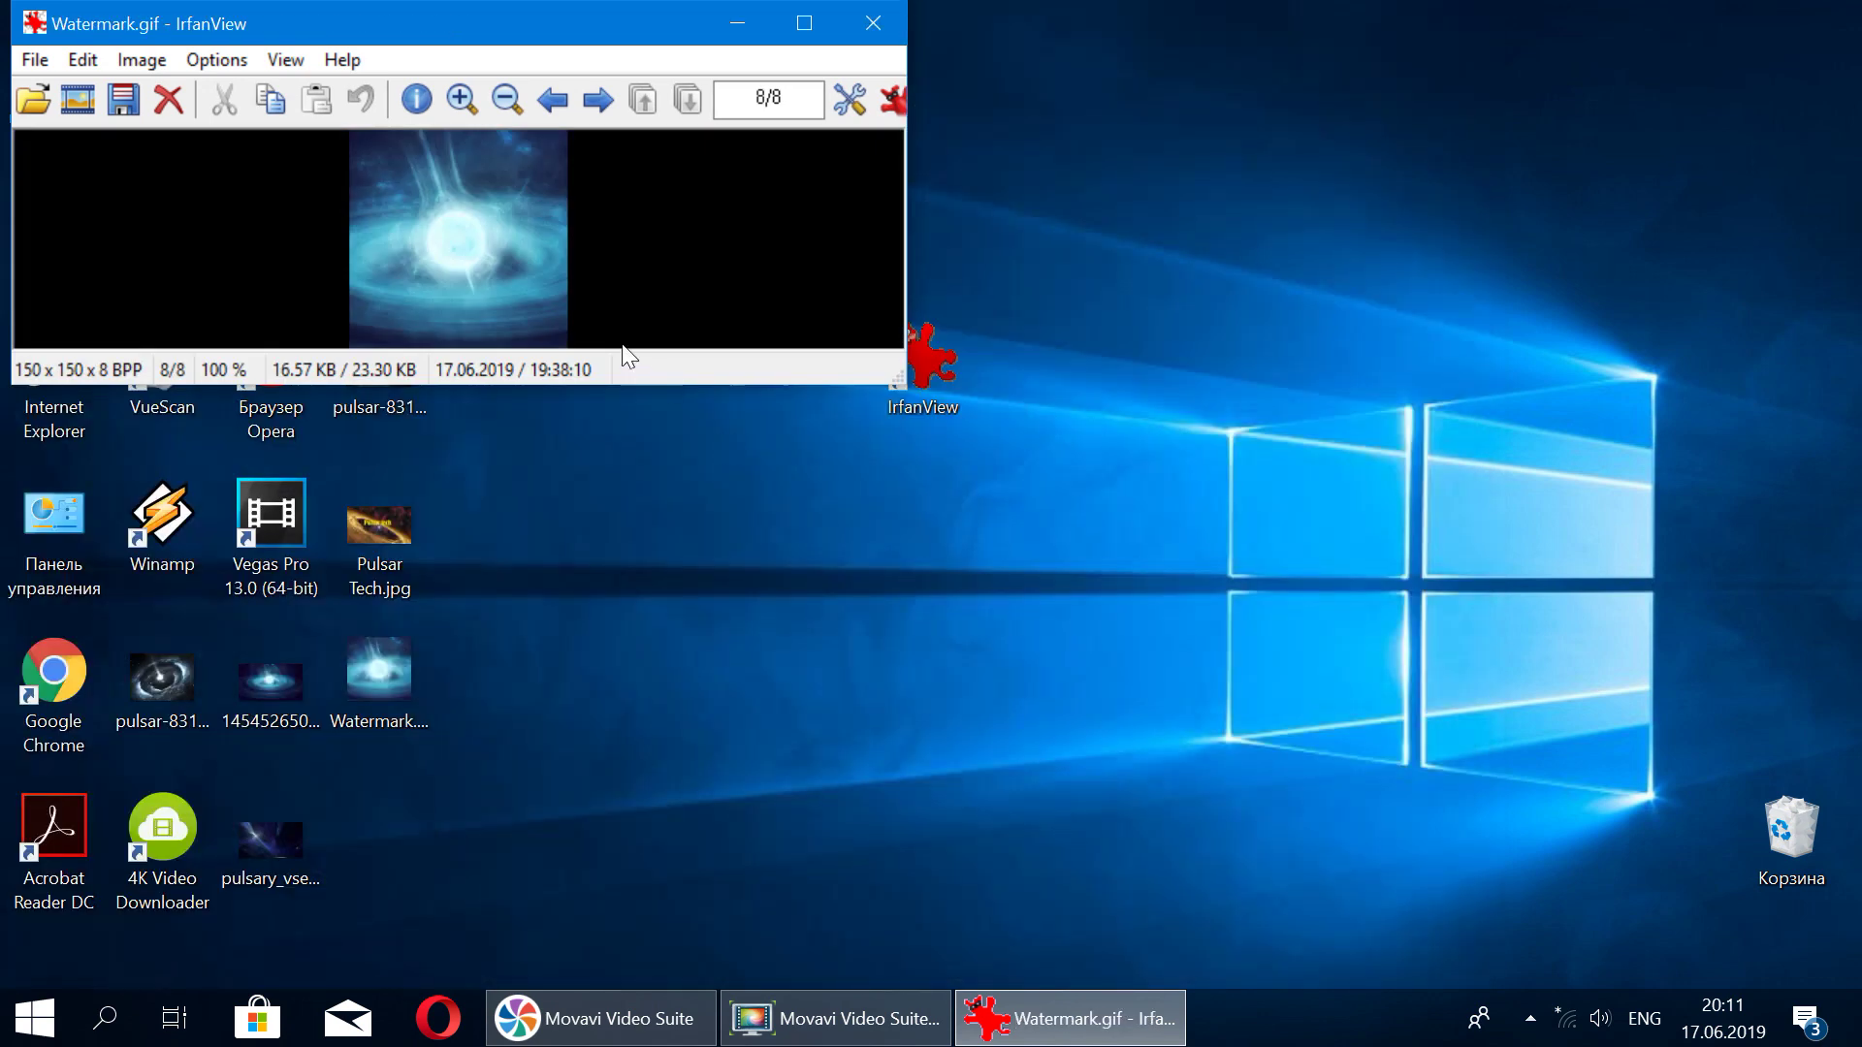
scroll(623, 347, "up", 1)
scroll(624, 346, "up", 1)
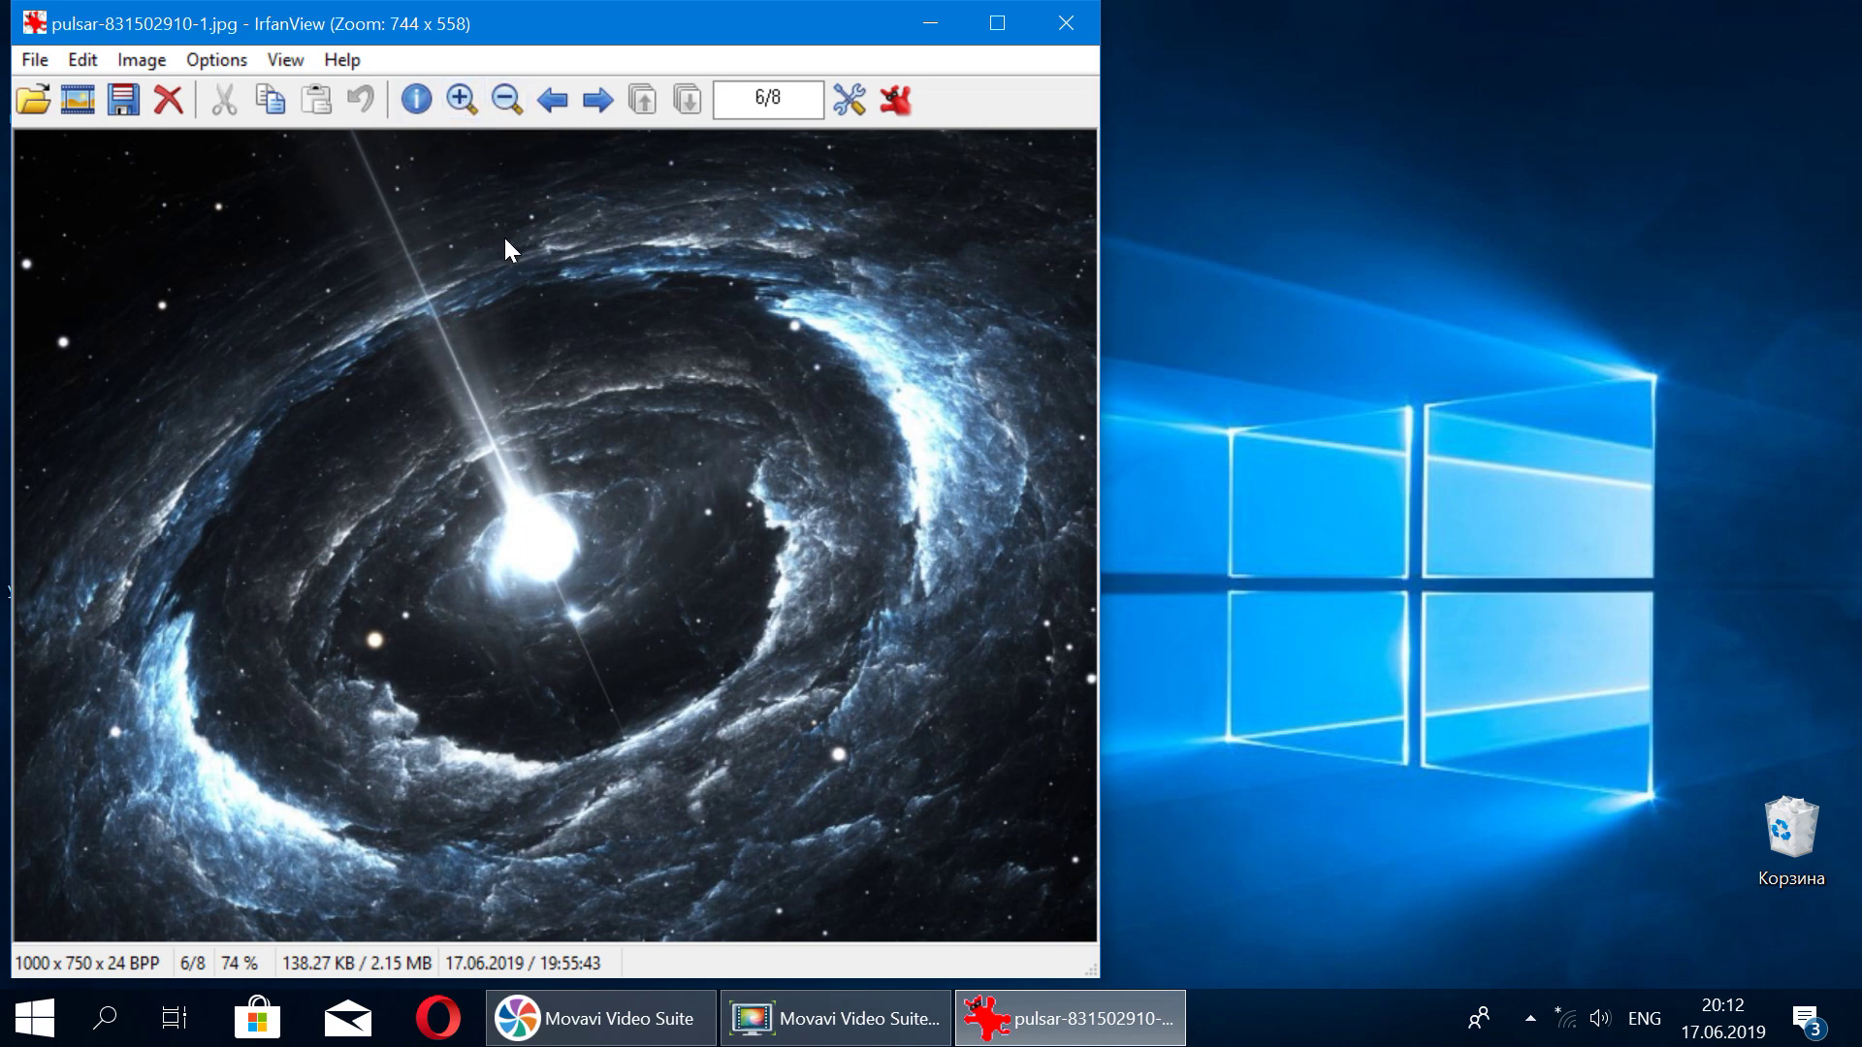
Step: Enlarge pulsar-831502910-1.jpg to 132%, look over its upper and lower parts, and reduce it to 99%
scroll(504, 236, "up", 1)
scroll(504, 237, "up", 5)
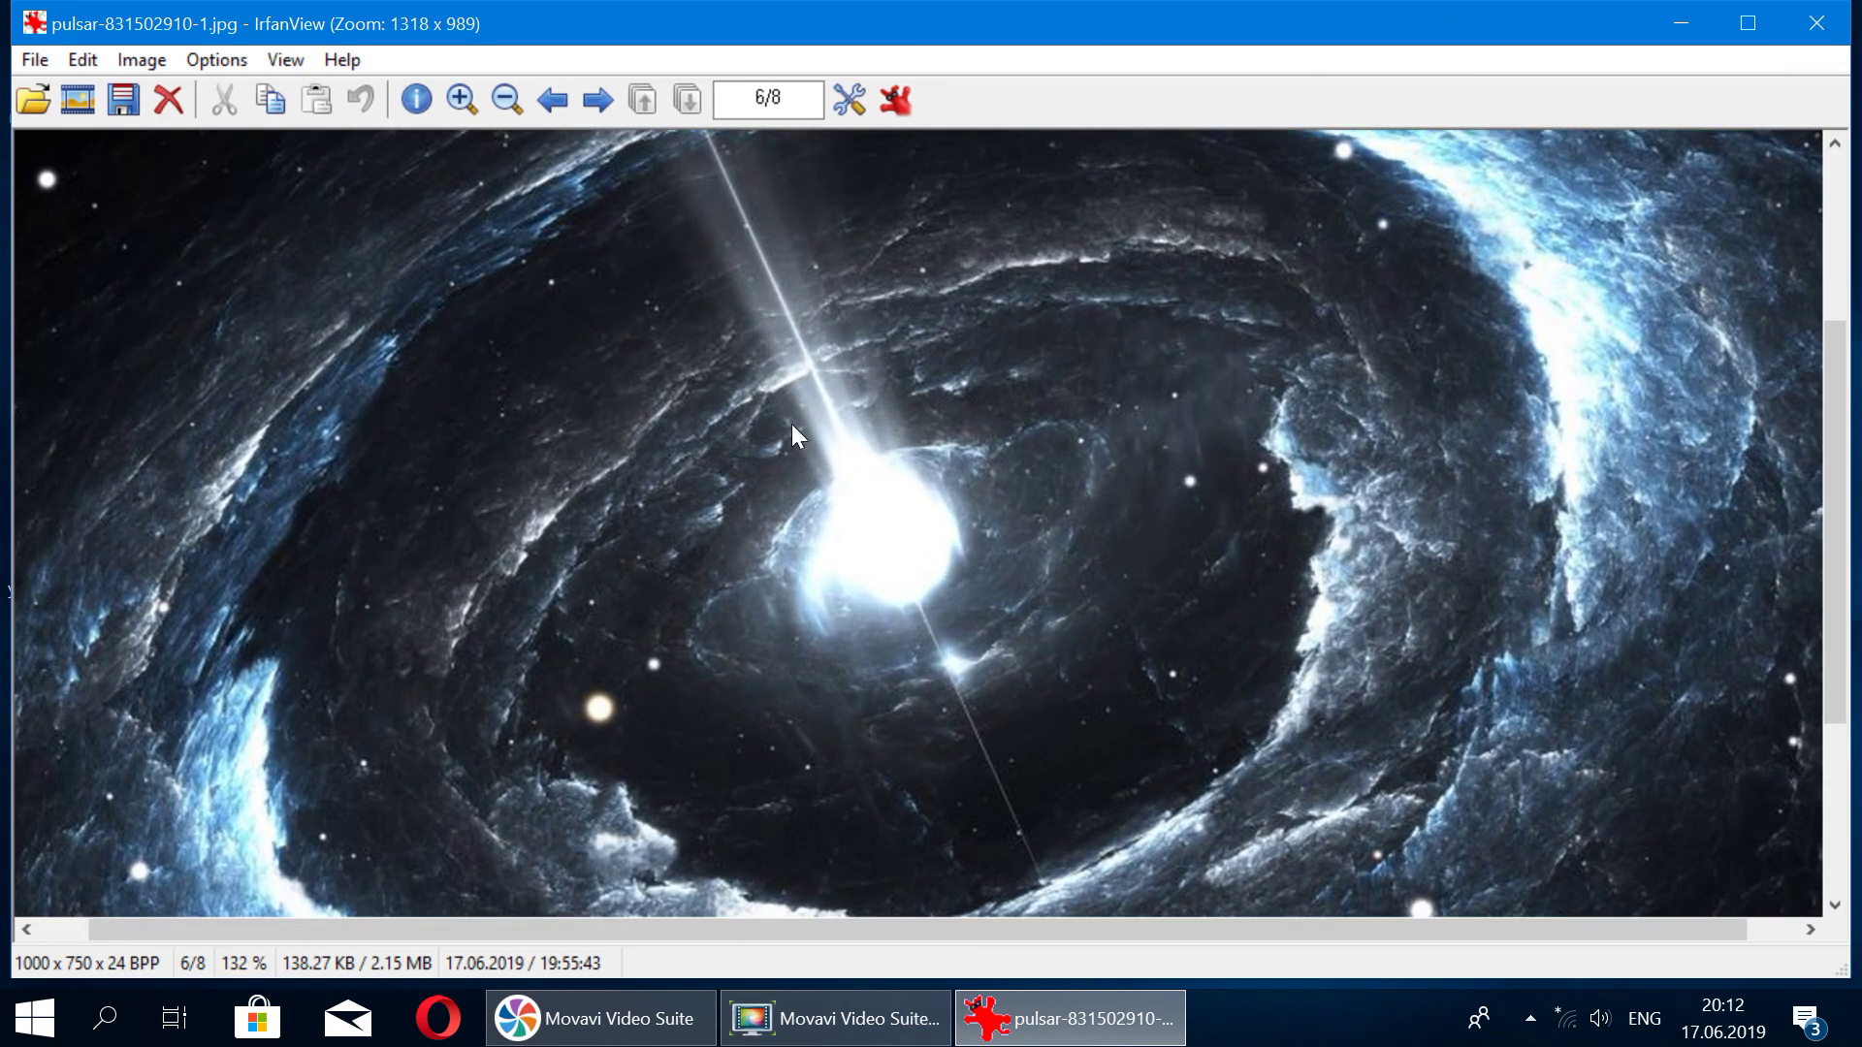
scroll(840, 454, "down", 2)
scroll(836, 454, "down", 5)
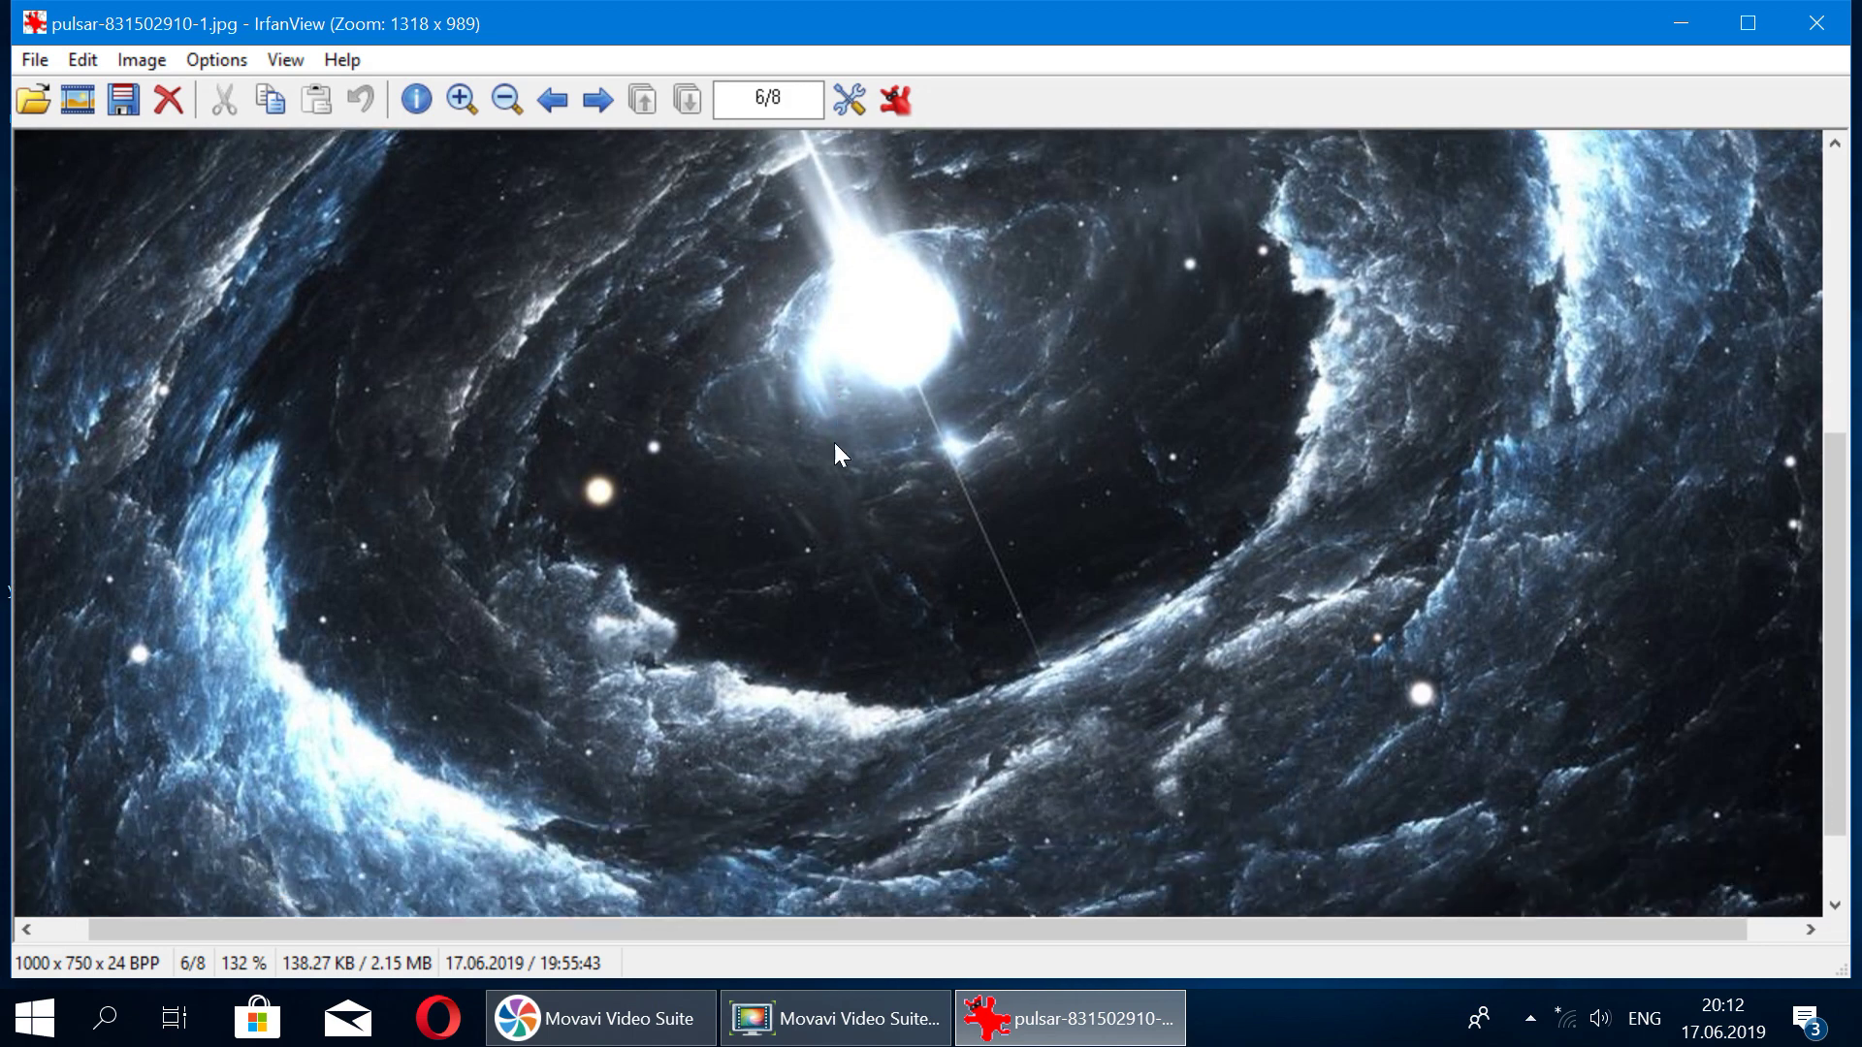
scroll(836, 454, "up", 4)
scroll(834, 442, "up", 3)
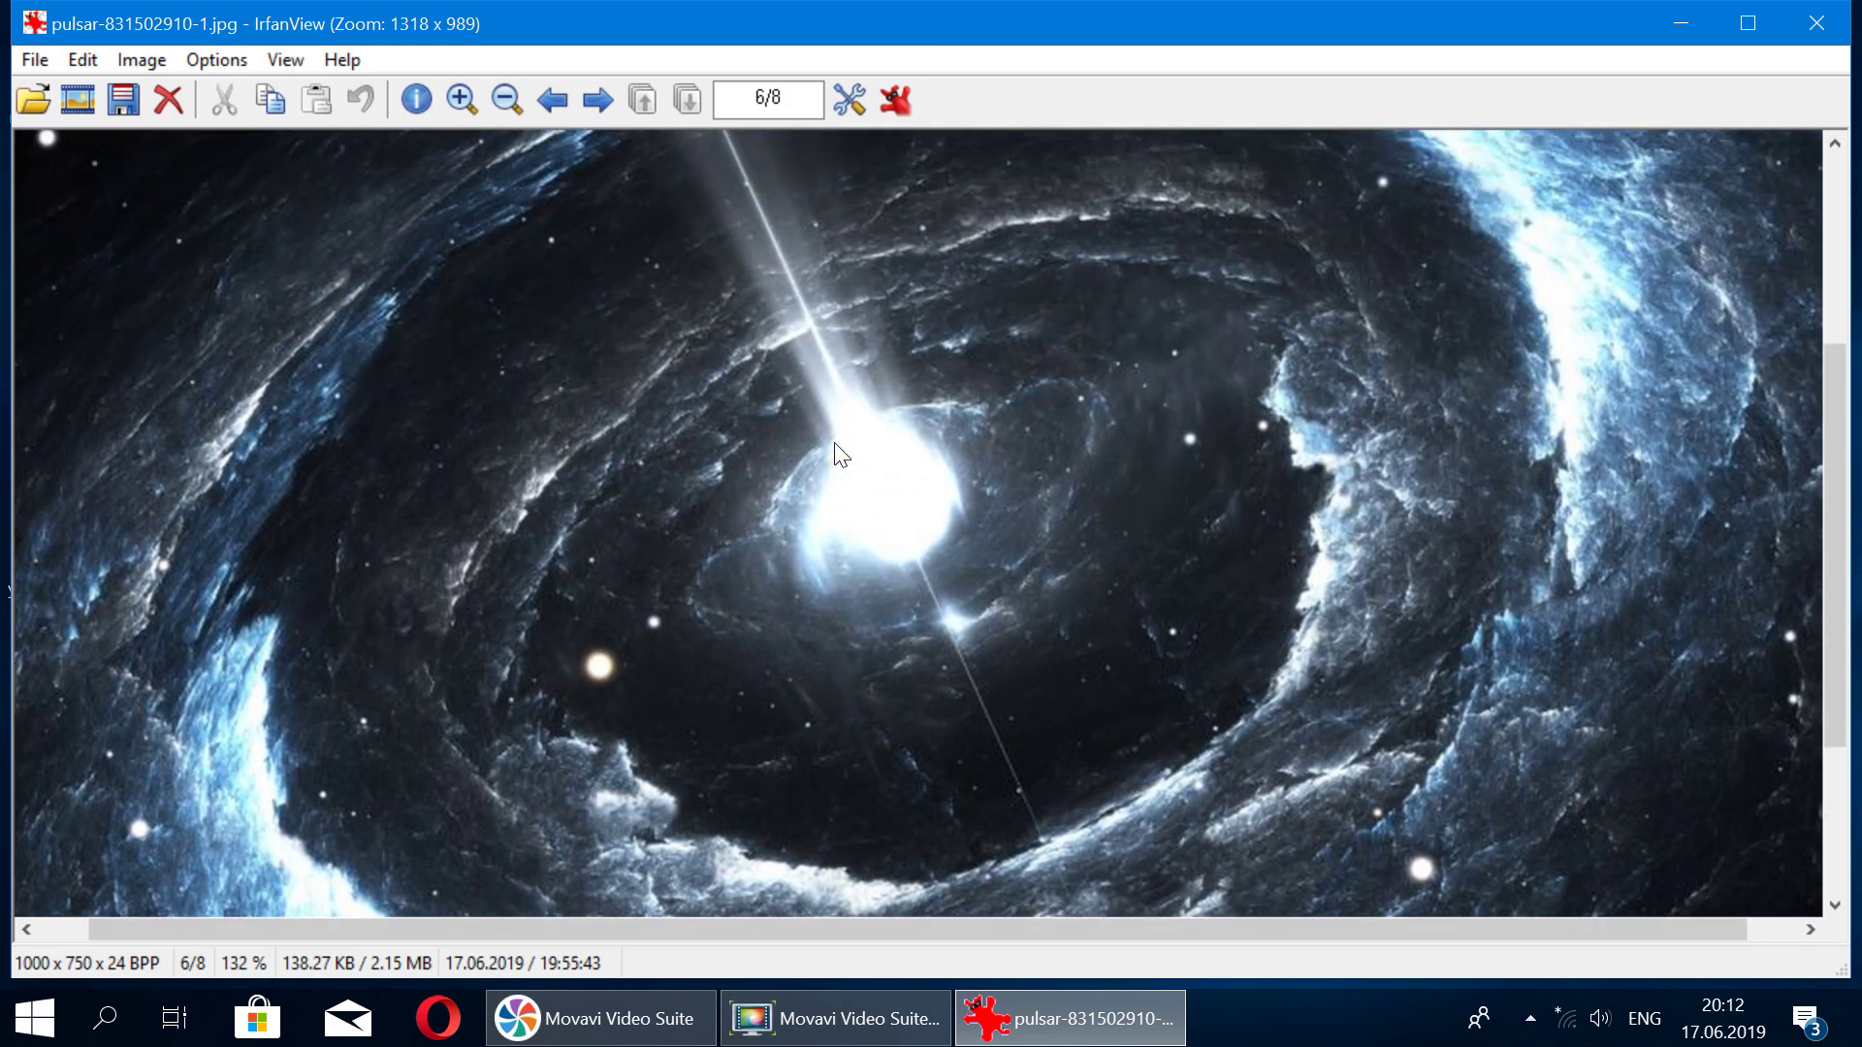
scroll(834, 442, "down", 3)
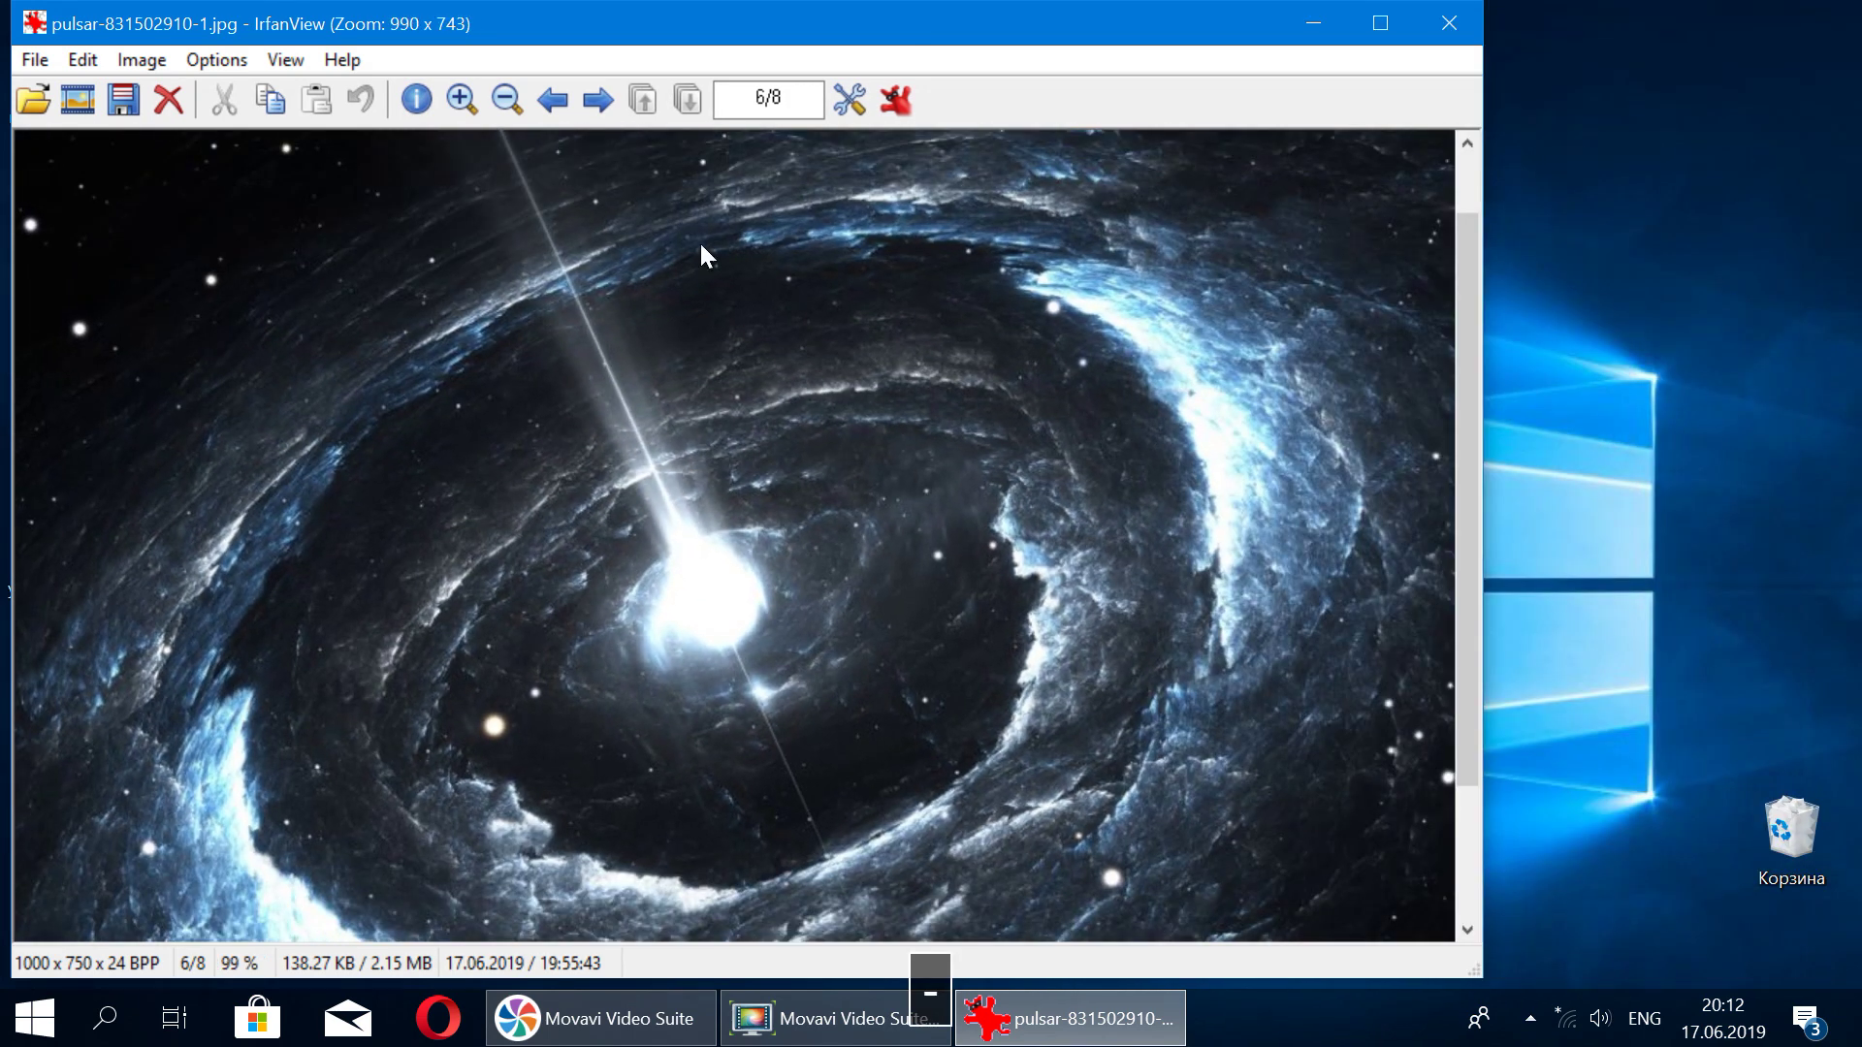
Step: Magnify the pulsar image stepwise to 132%, pan across it, and reduce the zoom to 82%
left_click(474, 97)
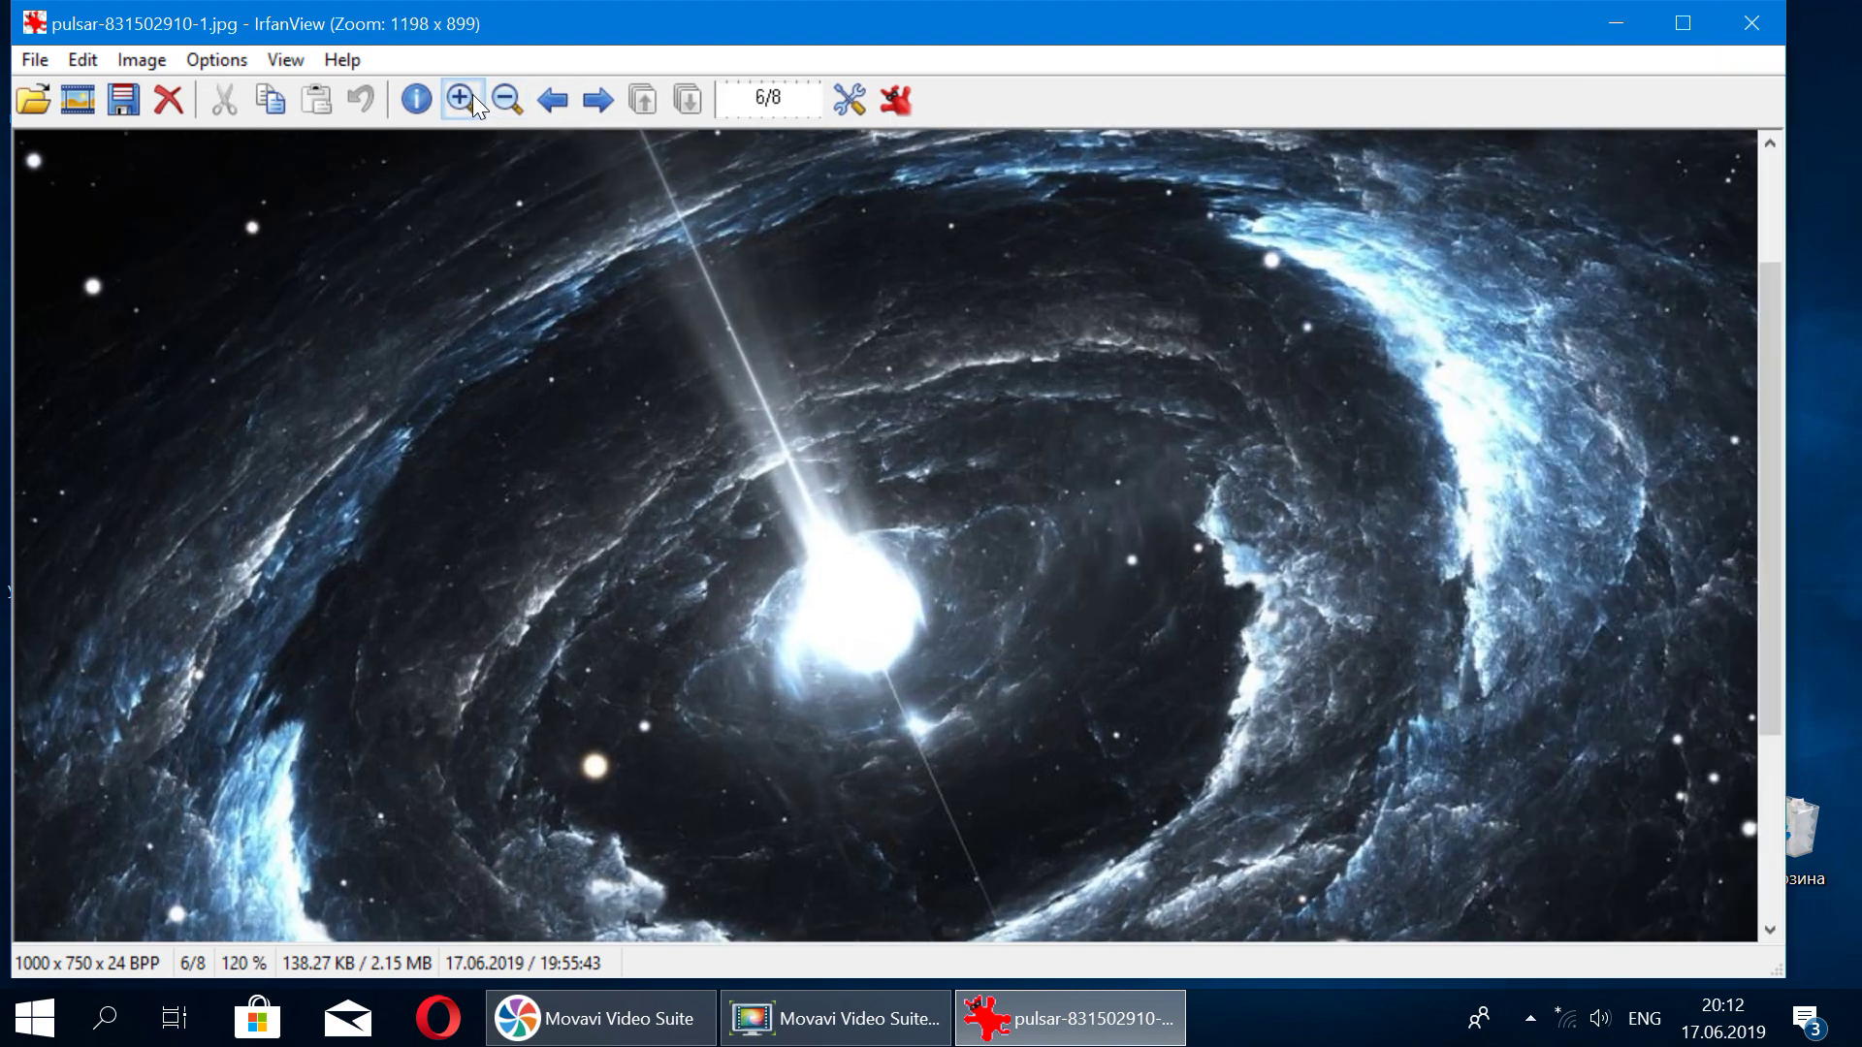
left_click(474, 95)
left_click_drag(614, 931, 539, 890)
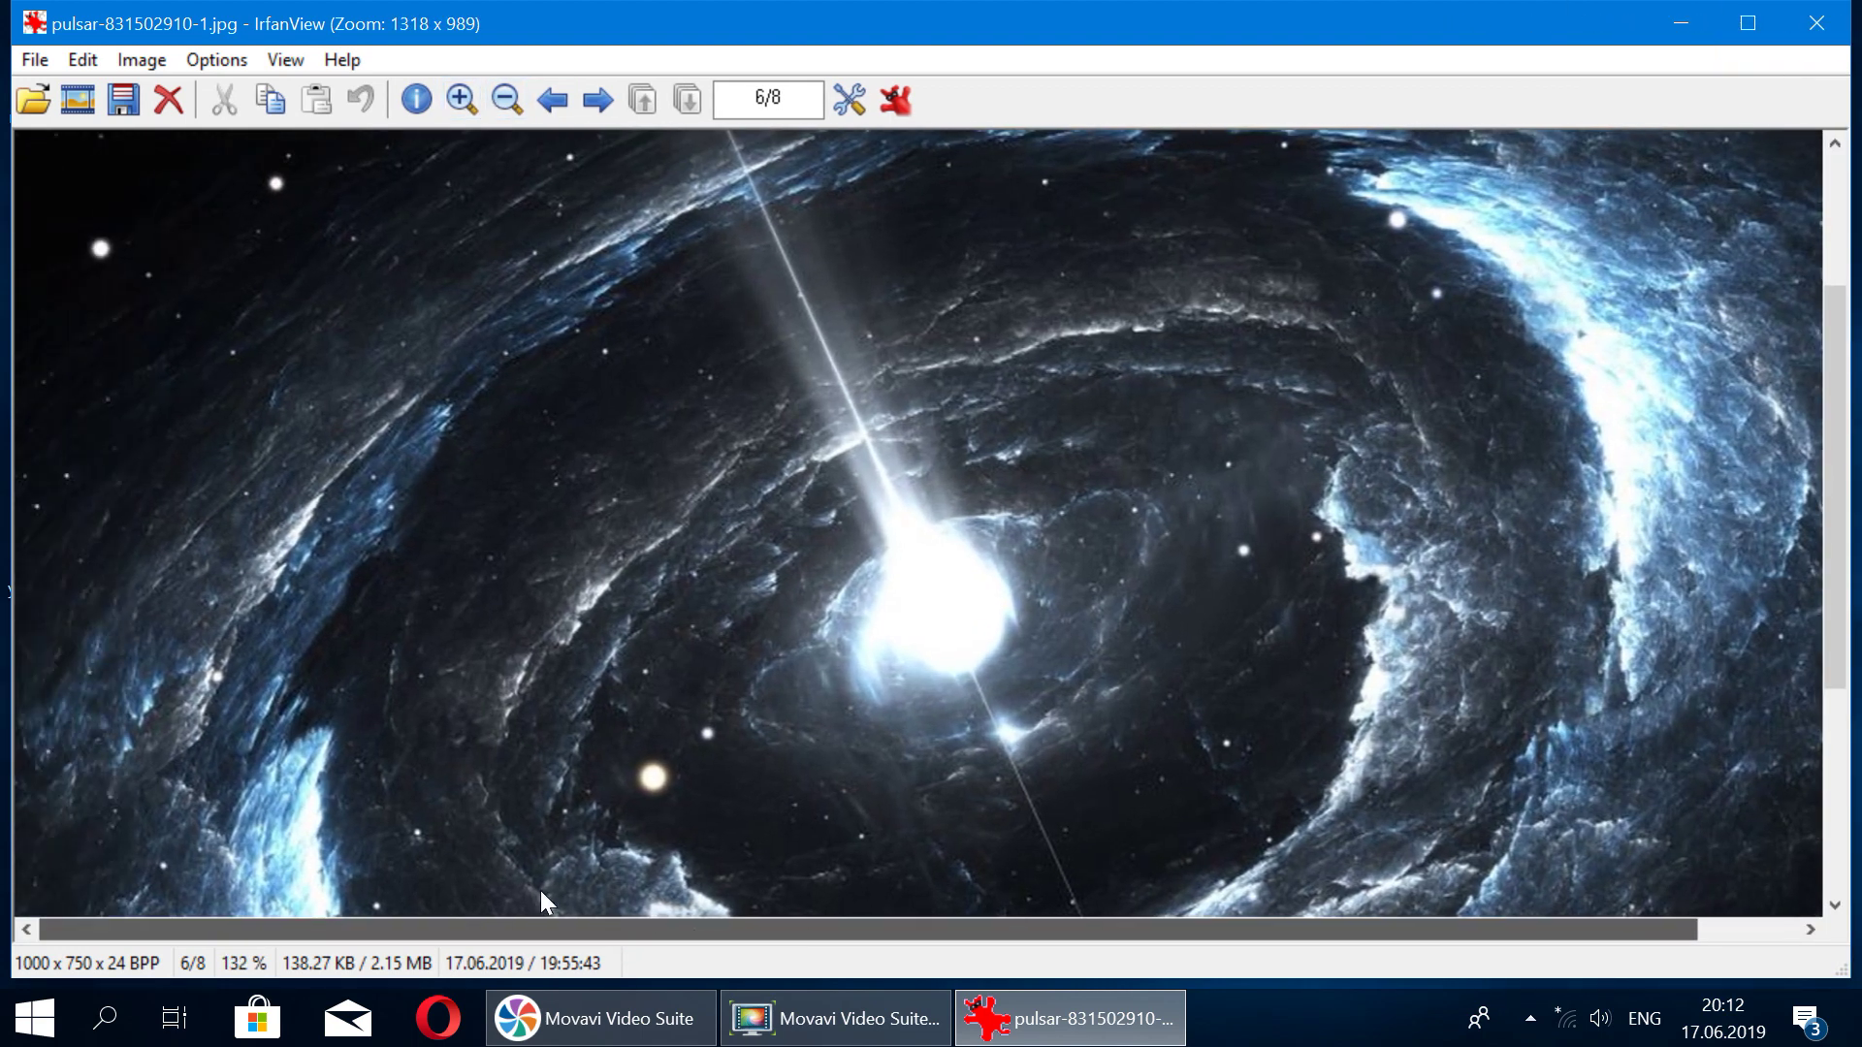
left_click(1826, 218)
left_click_drag(1846, 288, 1846, 466)
key("minus")
key("minus")
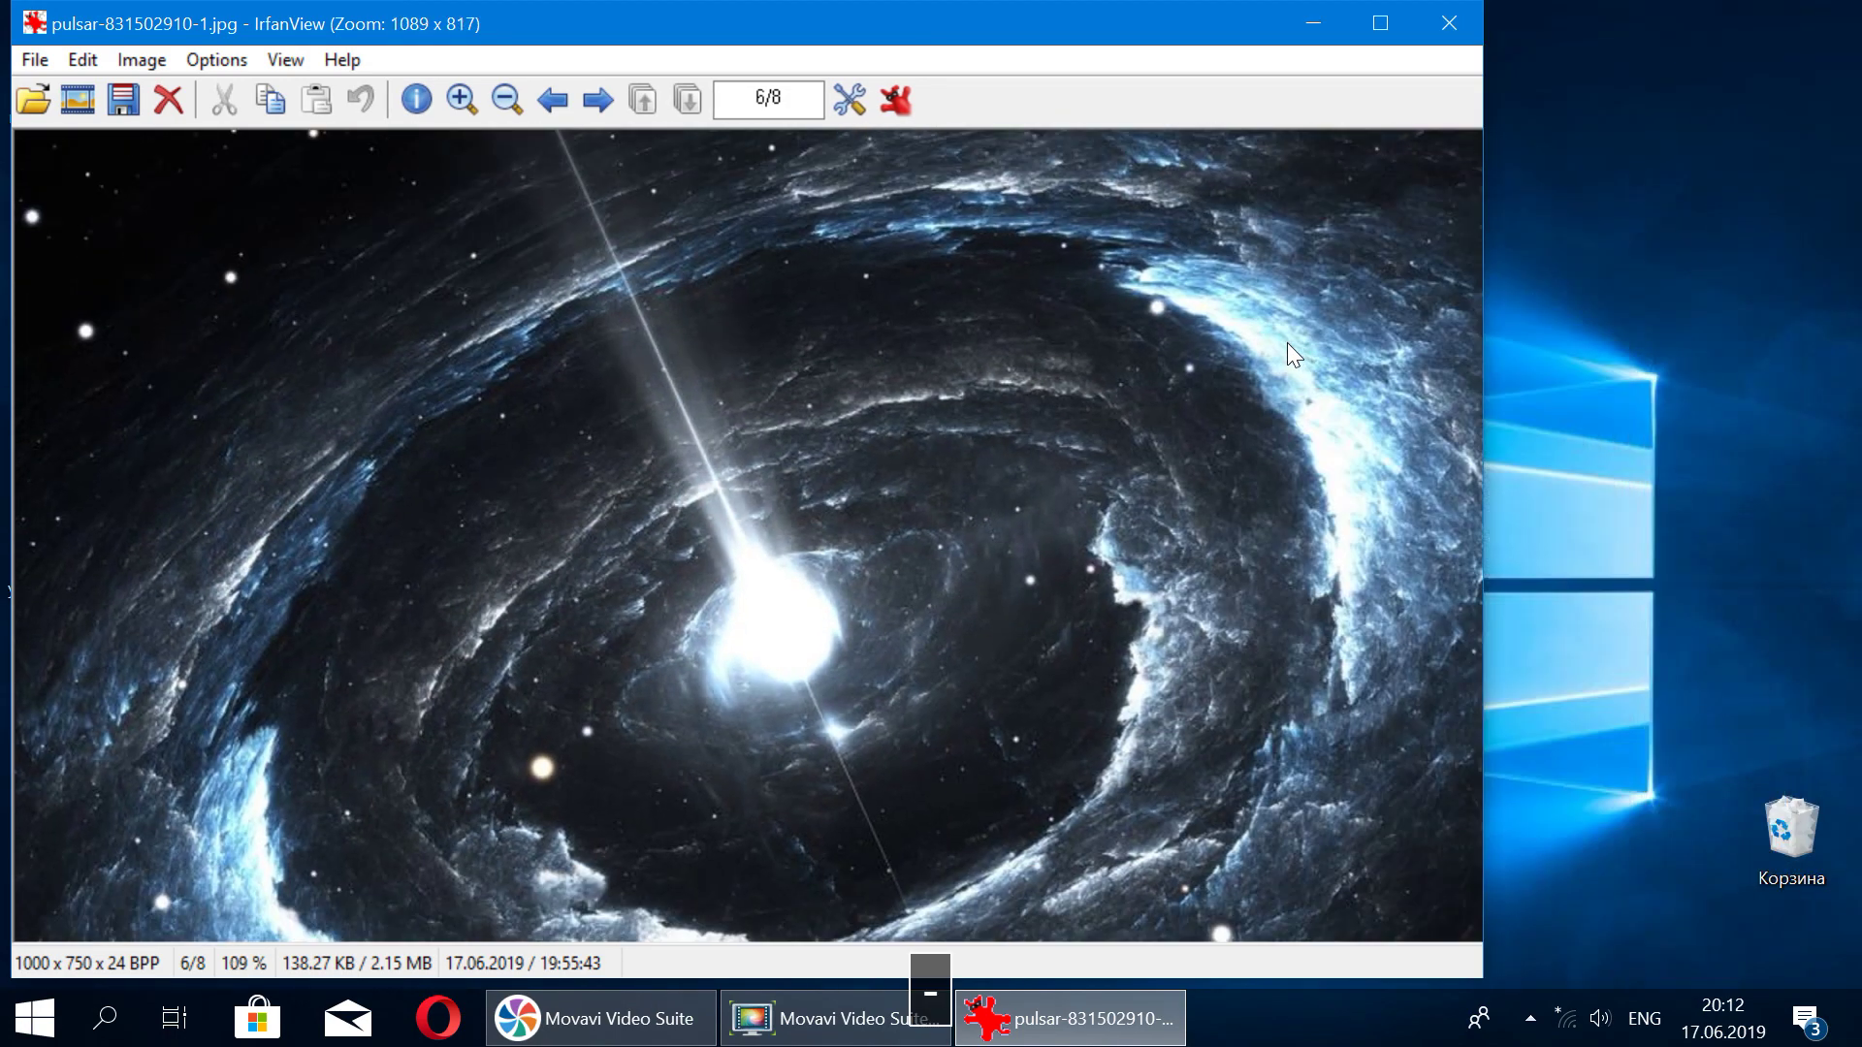
key("minus")
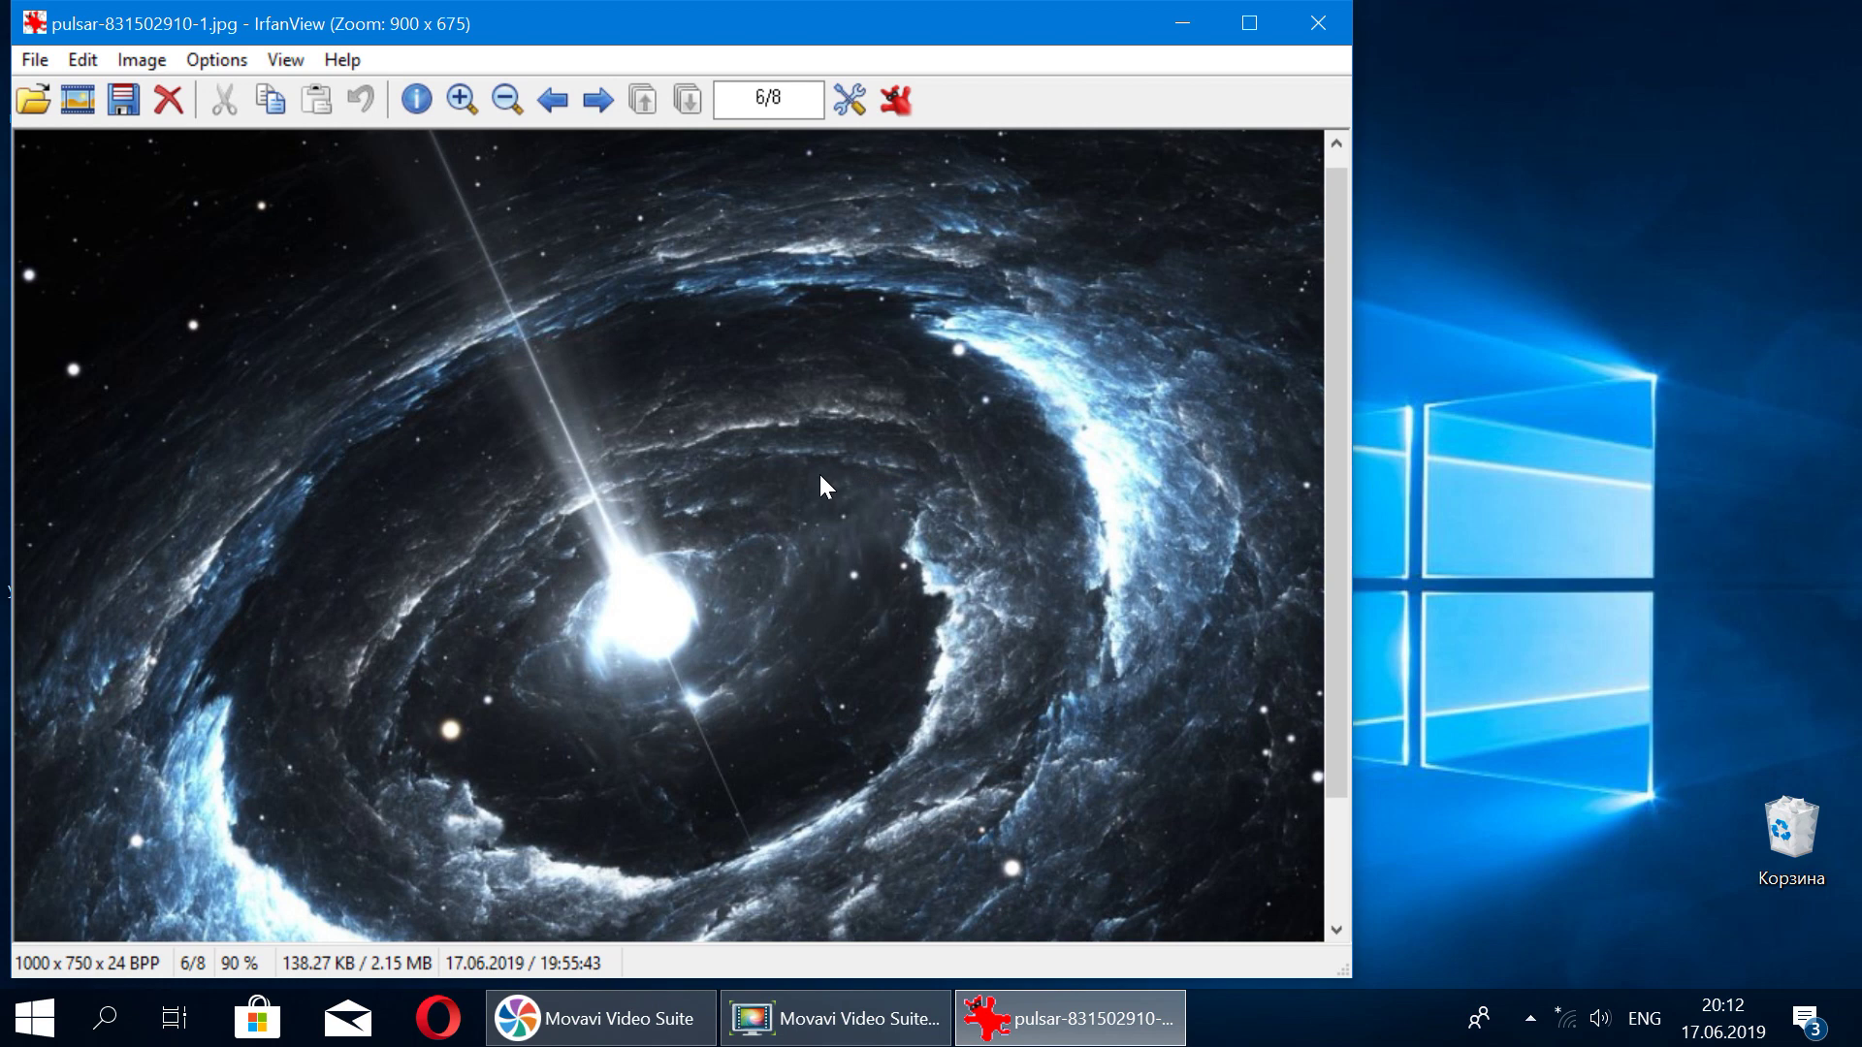
key("minus")
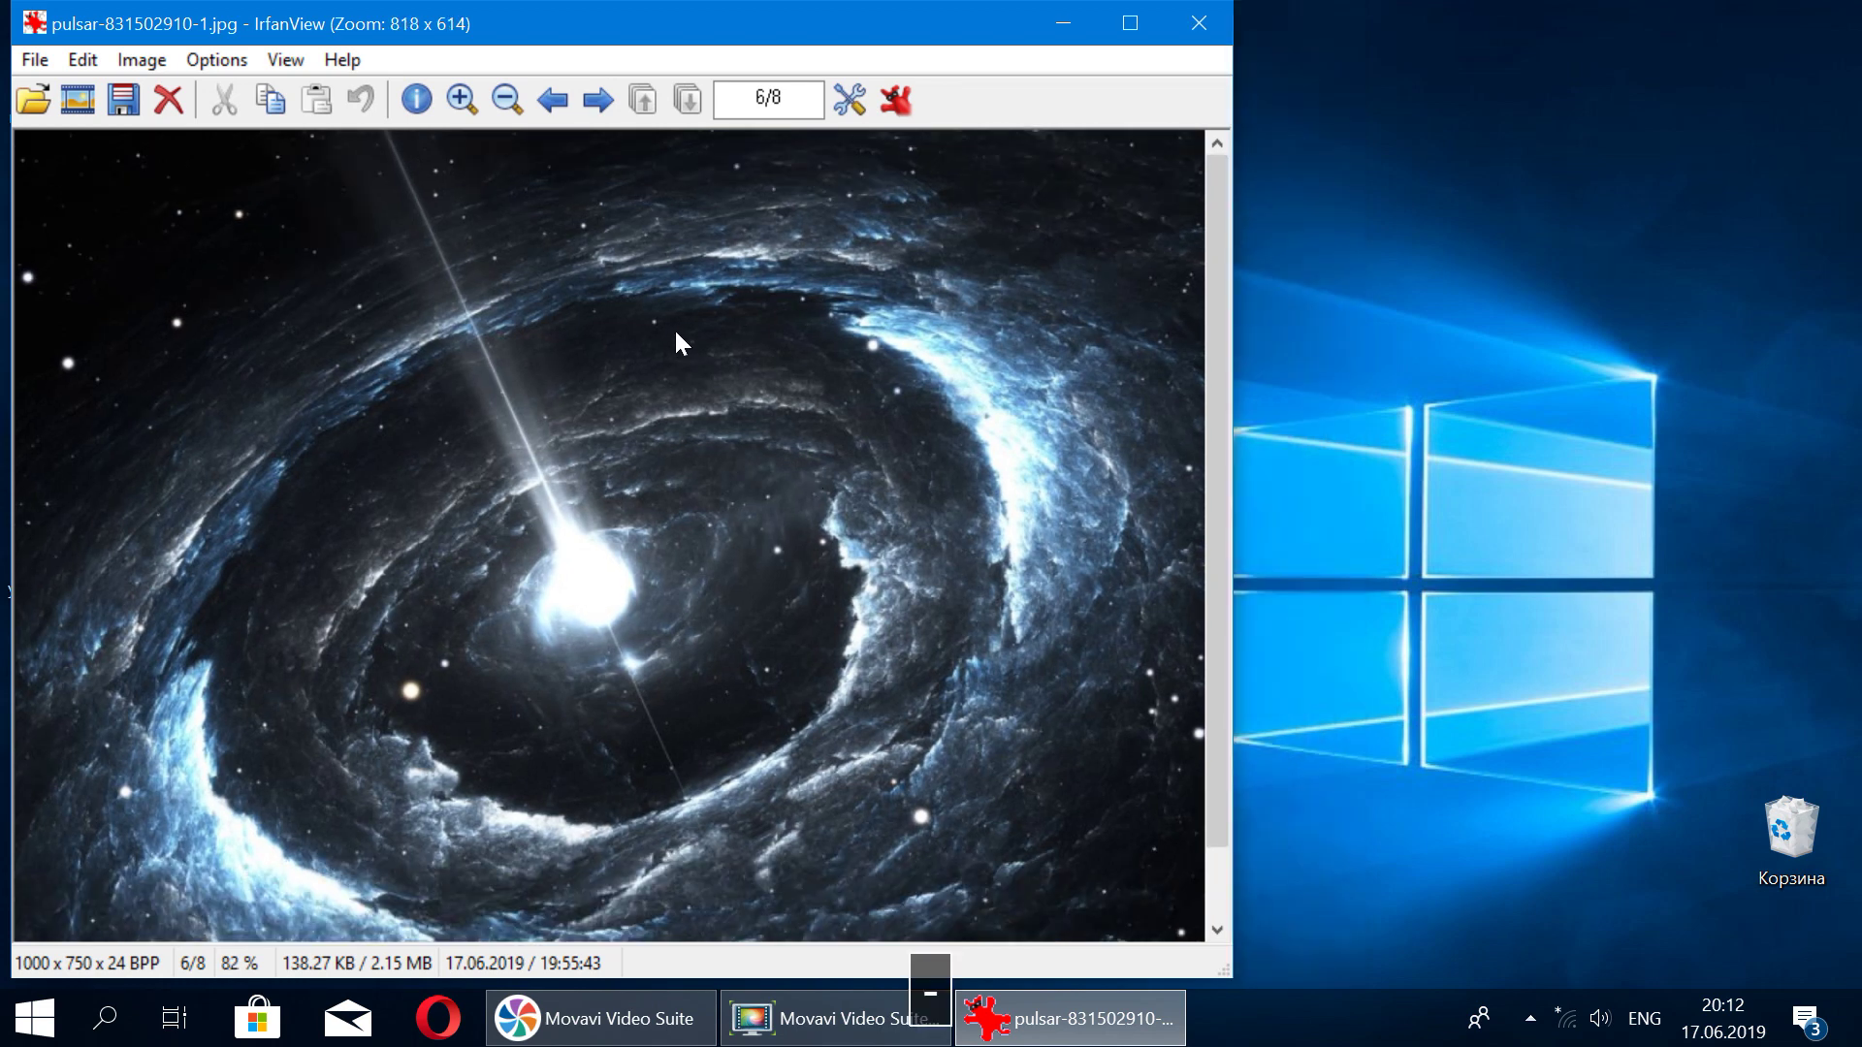
Step: Examine the image properties of pulsar-831502910-1.jpg, including original size and number of unique colors, and close them
left_click(413, 98)
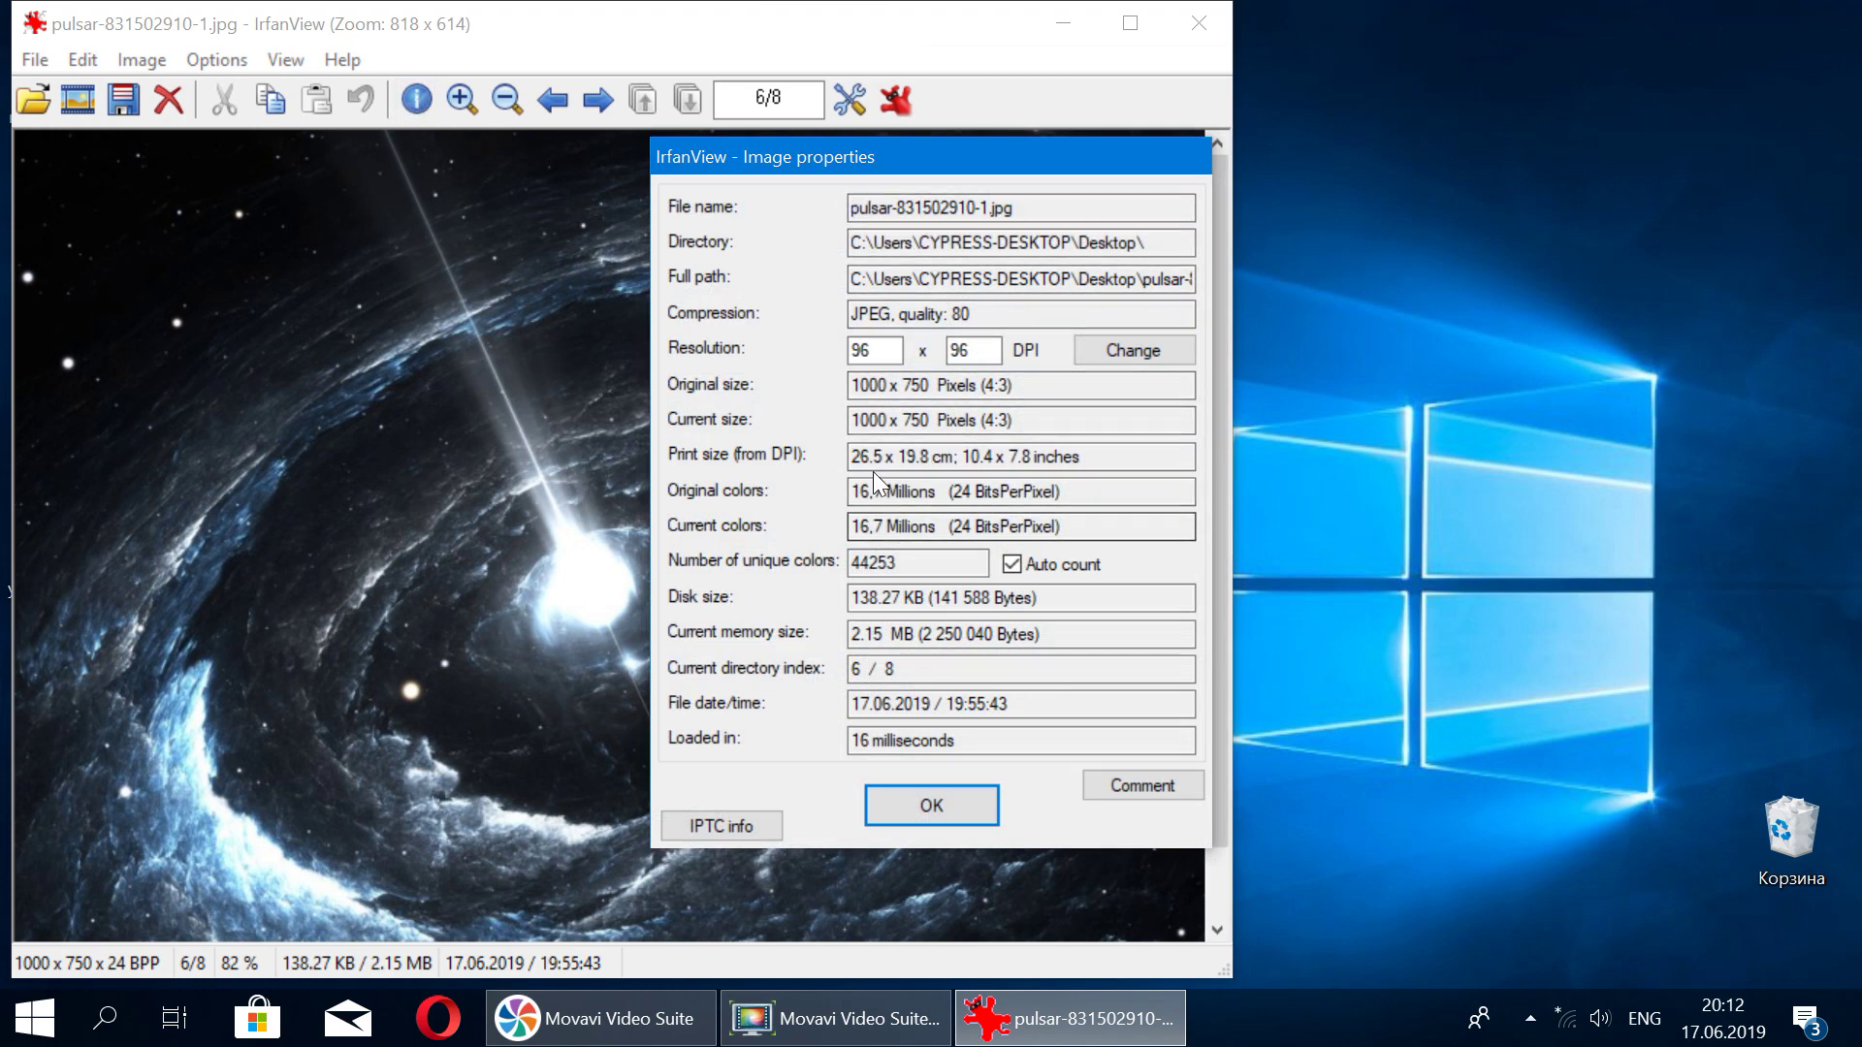
left_click_drag(852, 385, 979, 387)
left_click(932, 563)
left_click(916, 806)
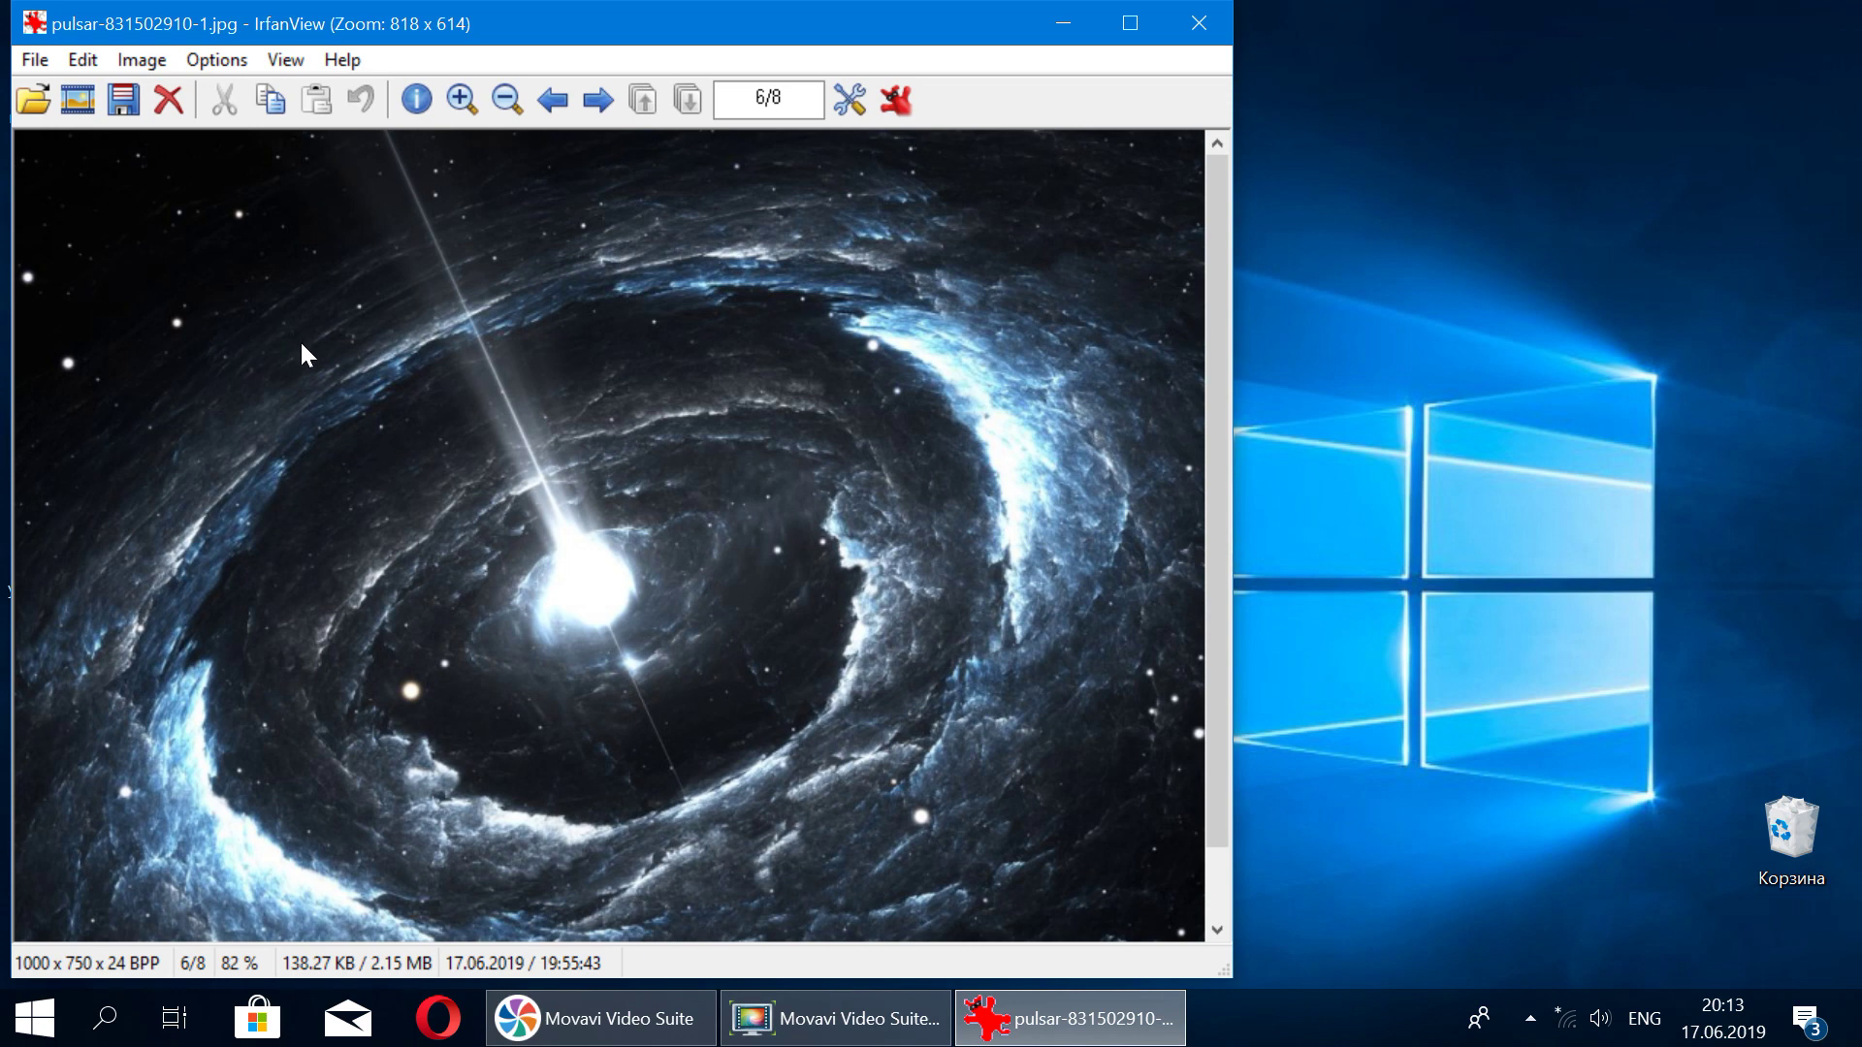
Step: Select a rectangle of about 453 x 347 pixels around the bright pulsar core and cut it out
left_click_drag(302, 344, 763, 675)
left_click_drag(807, 711, 839, 754)
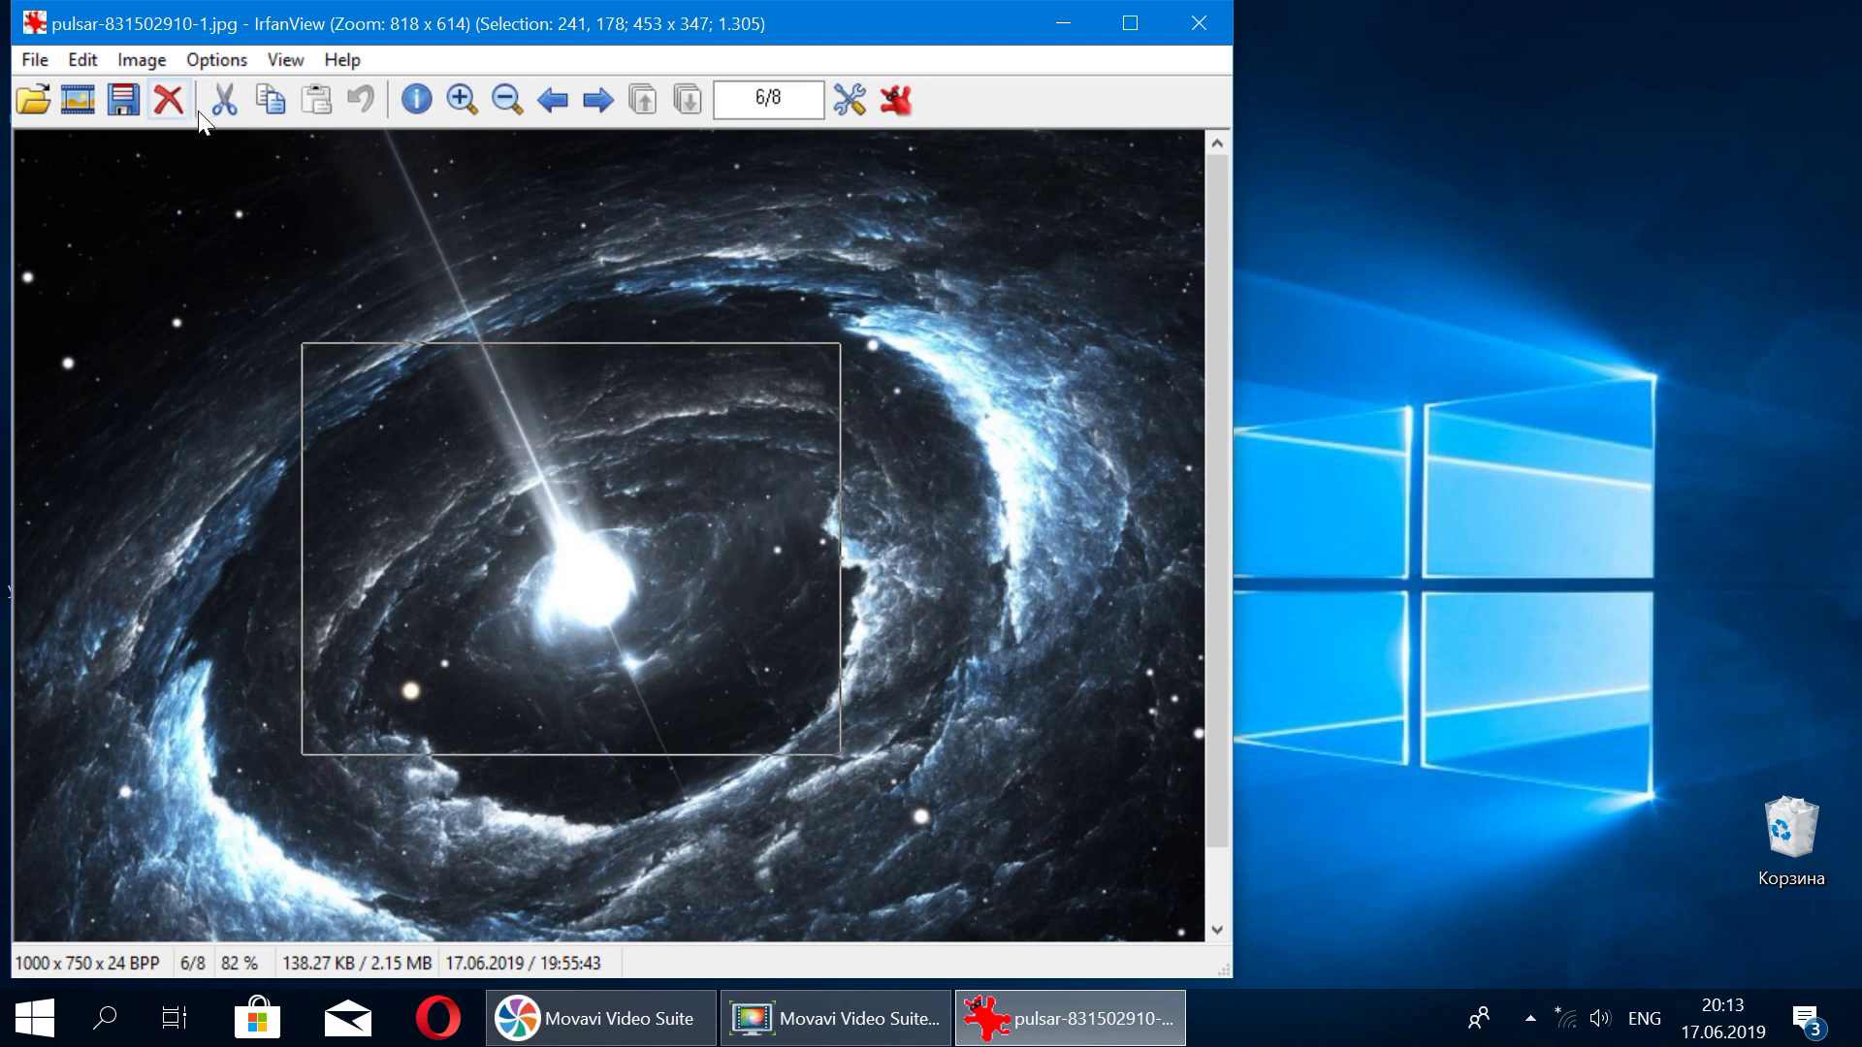
left_click(225, 101)
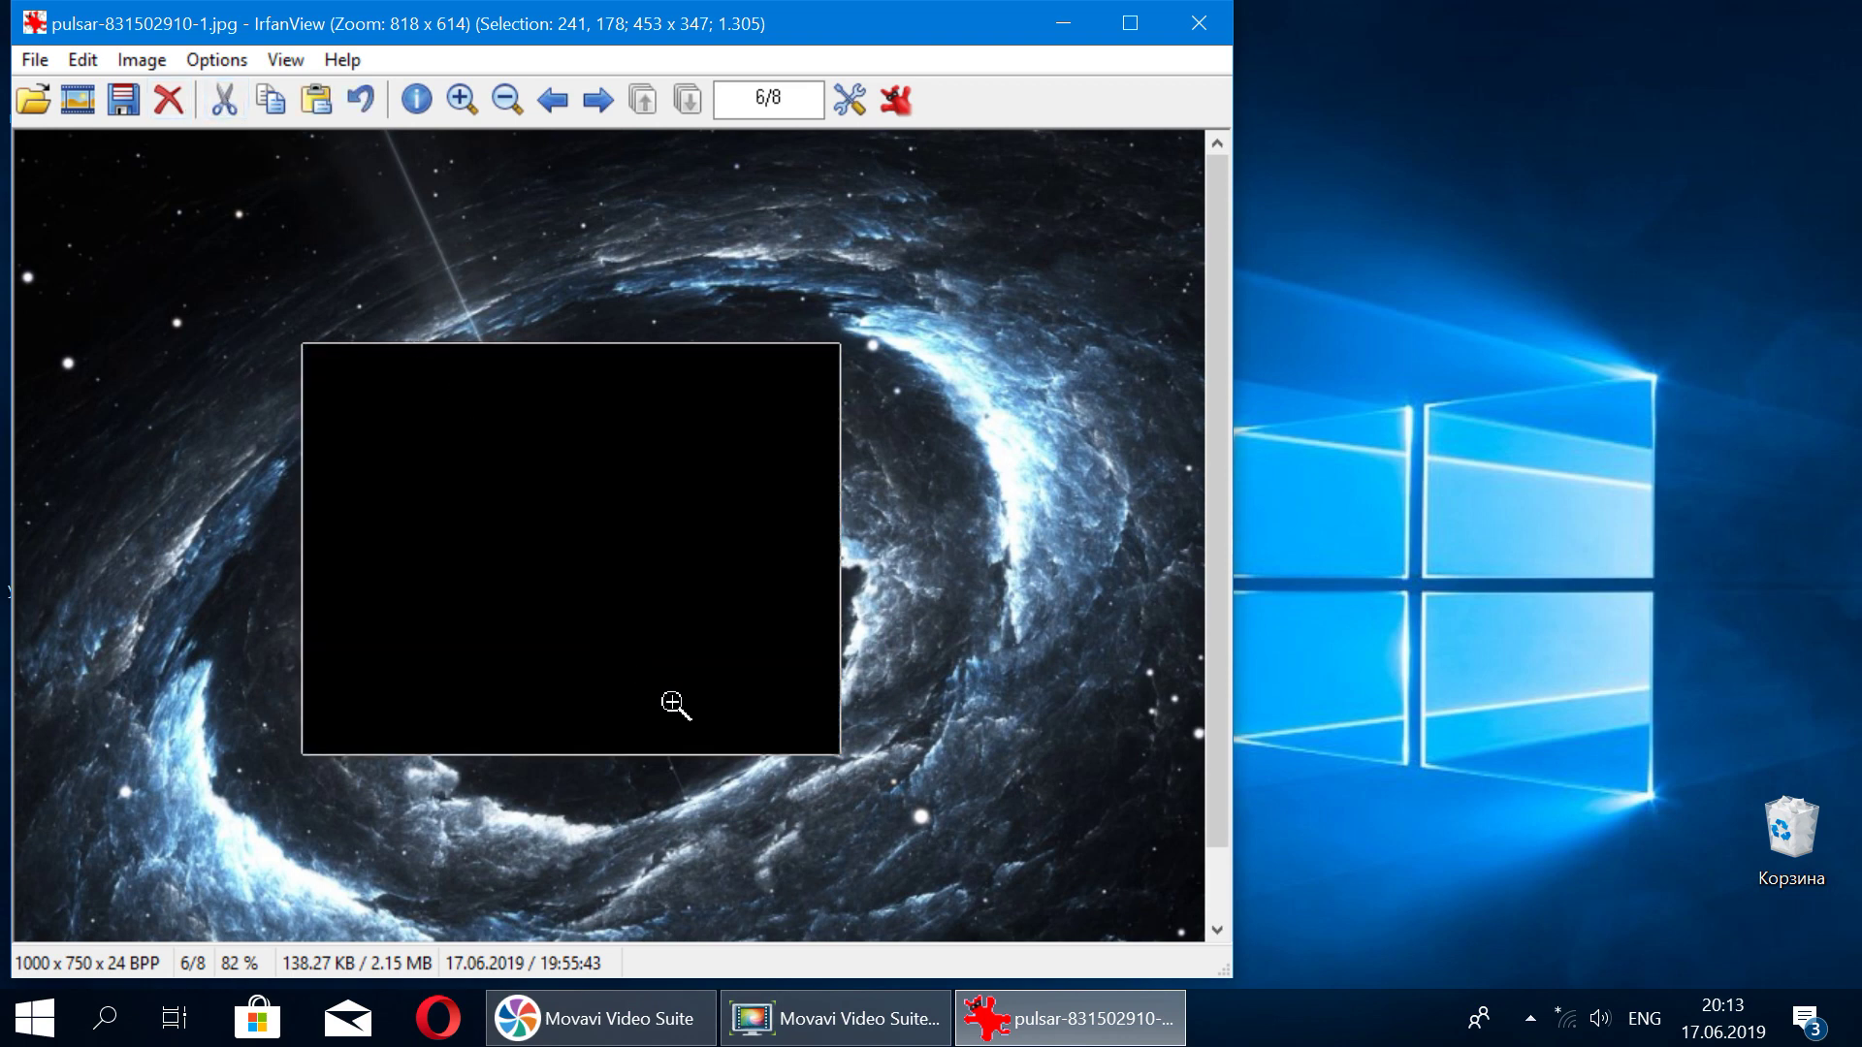
Step: Minimize the image window, start a second IrfanView window, and paste the cut fragment into it
left_click(1064, 23)
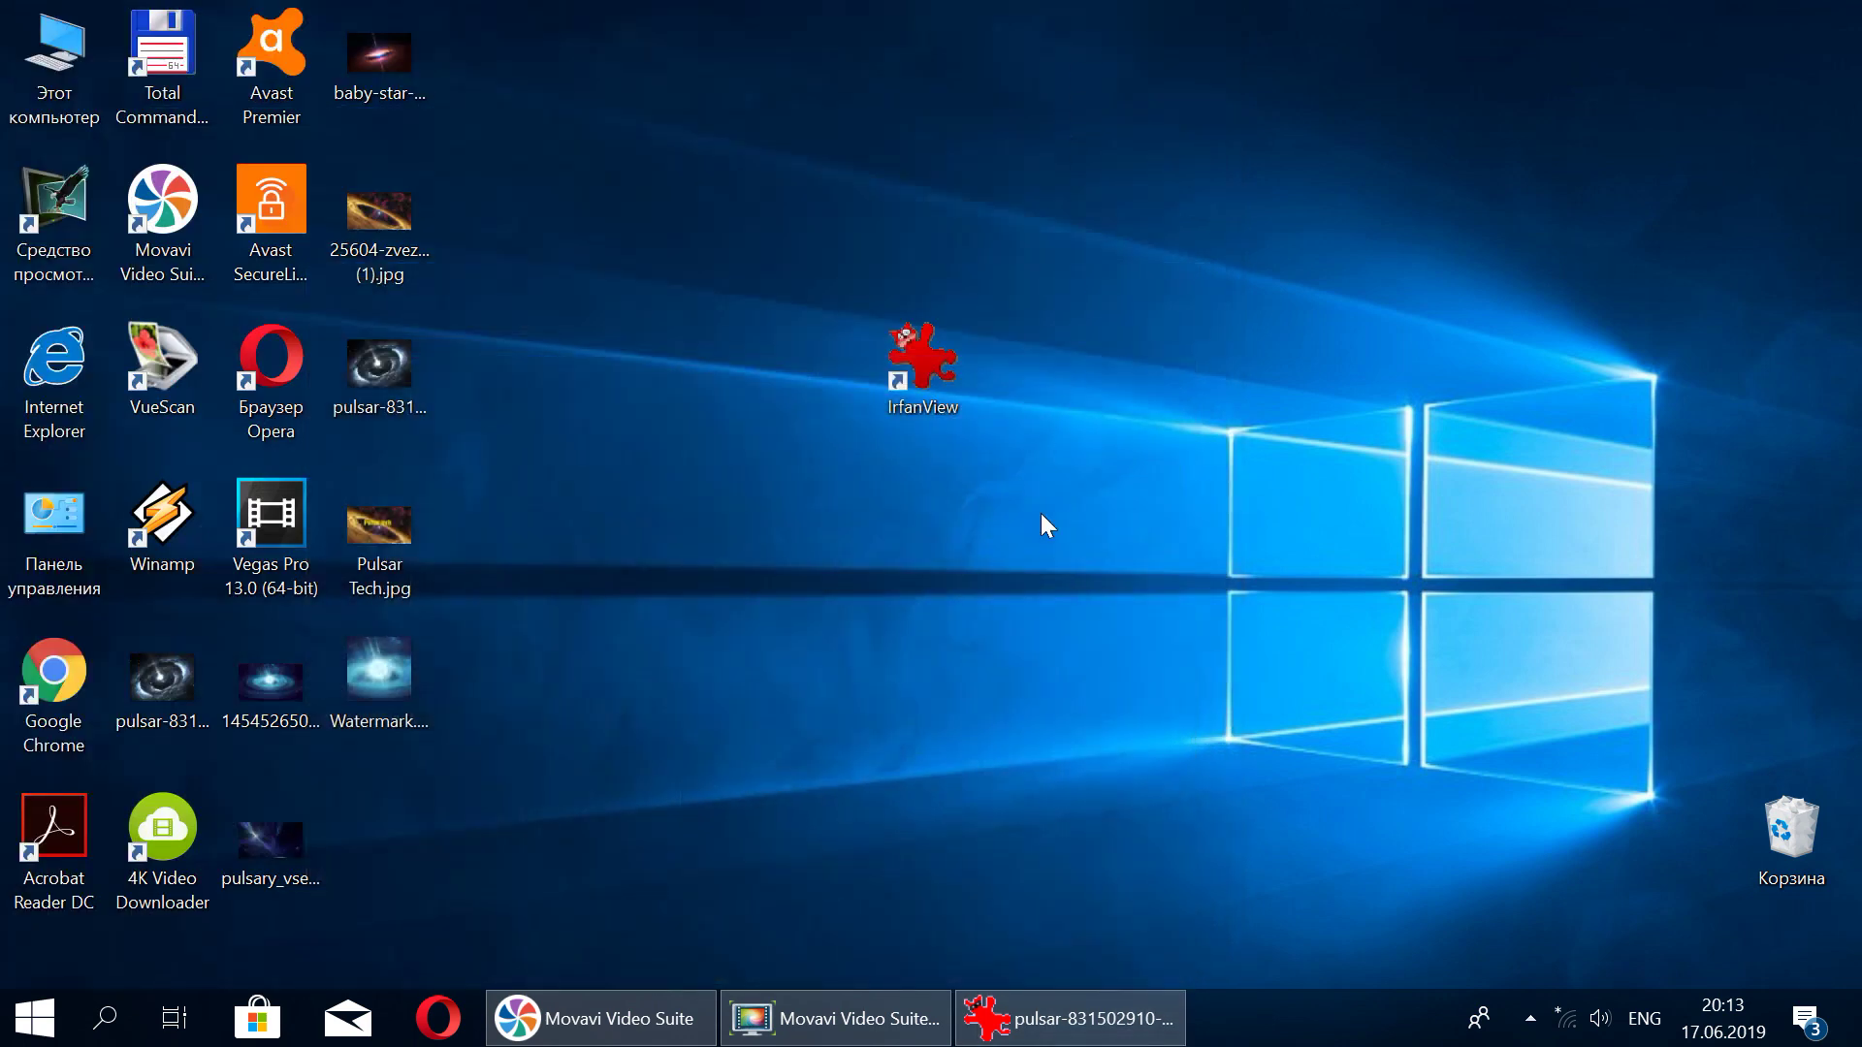
double_click(916, 380)
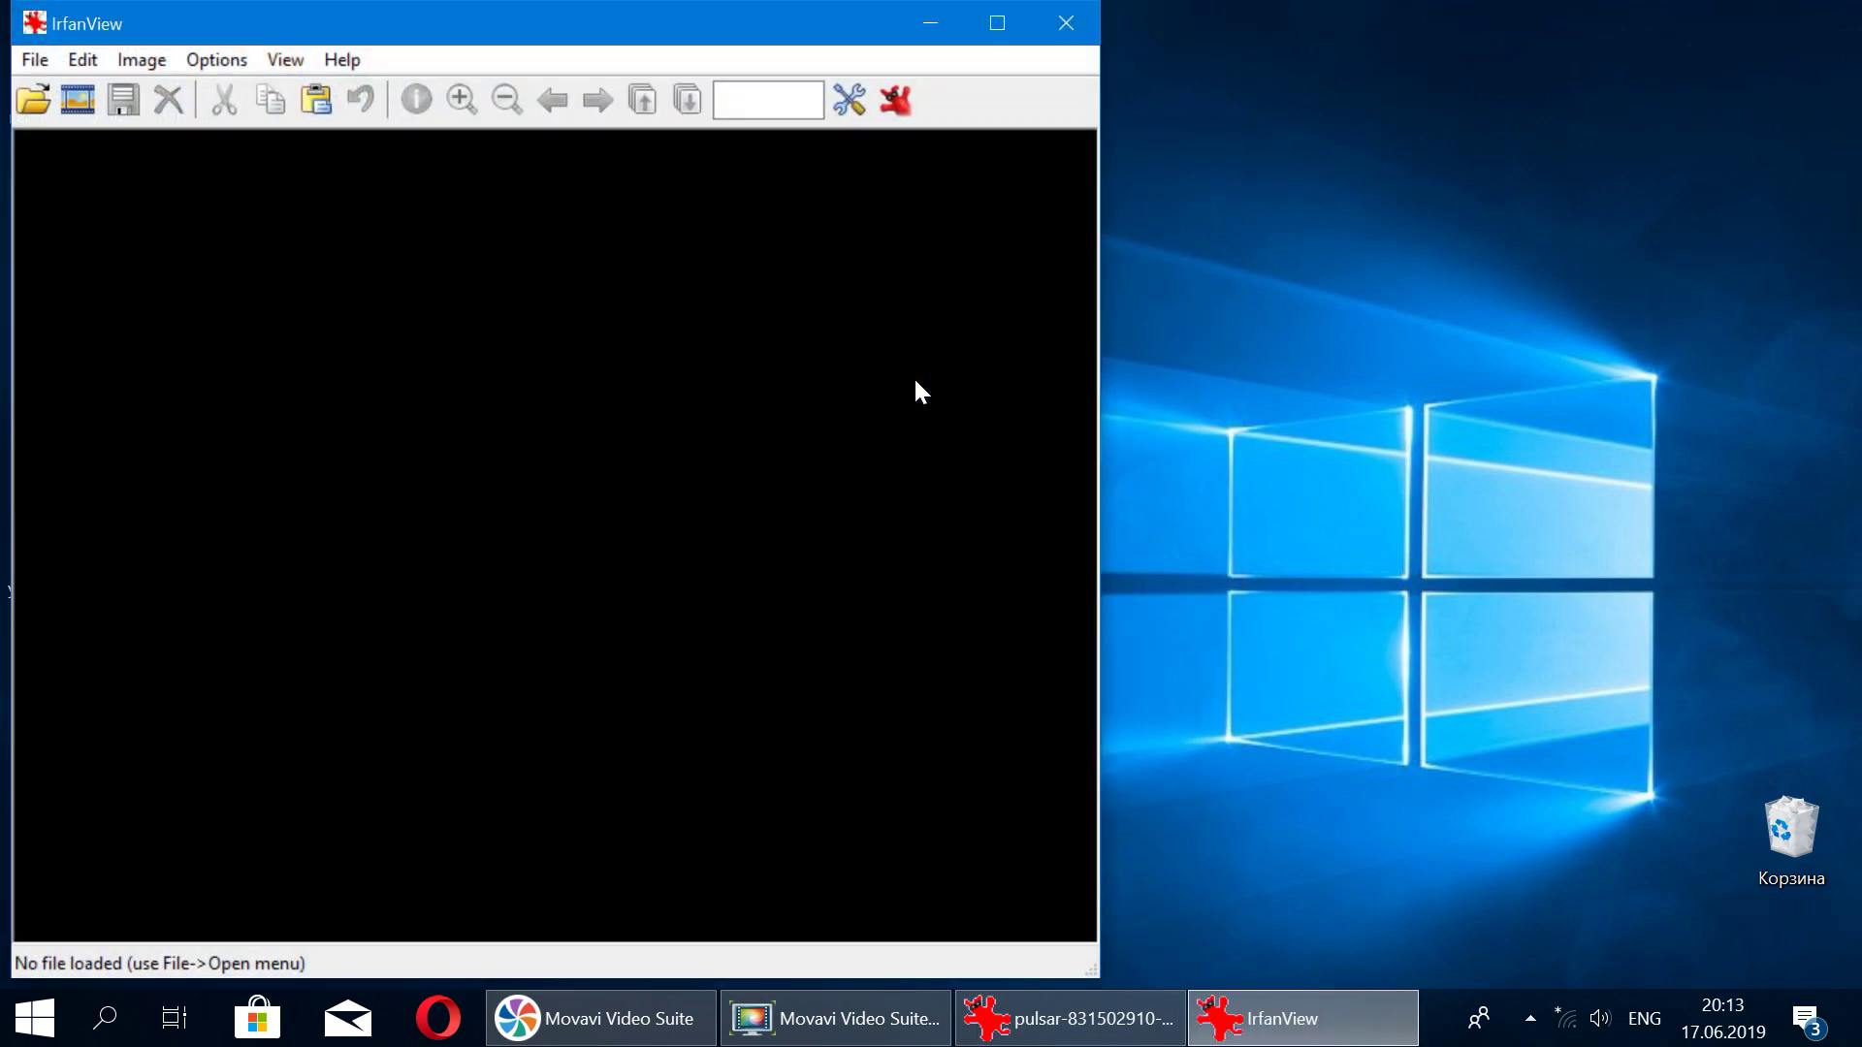
key("ctrl+v")
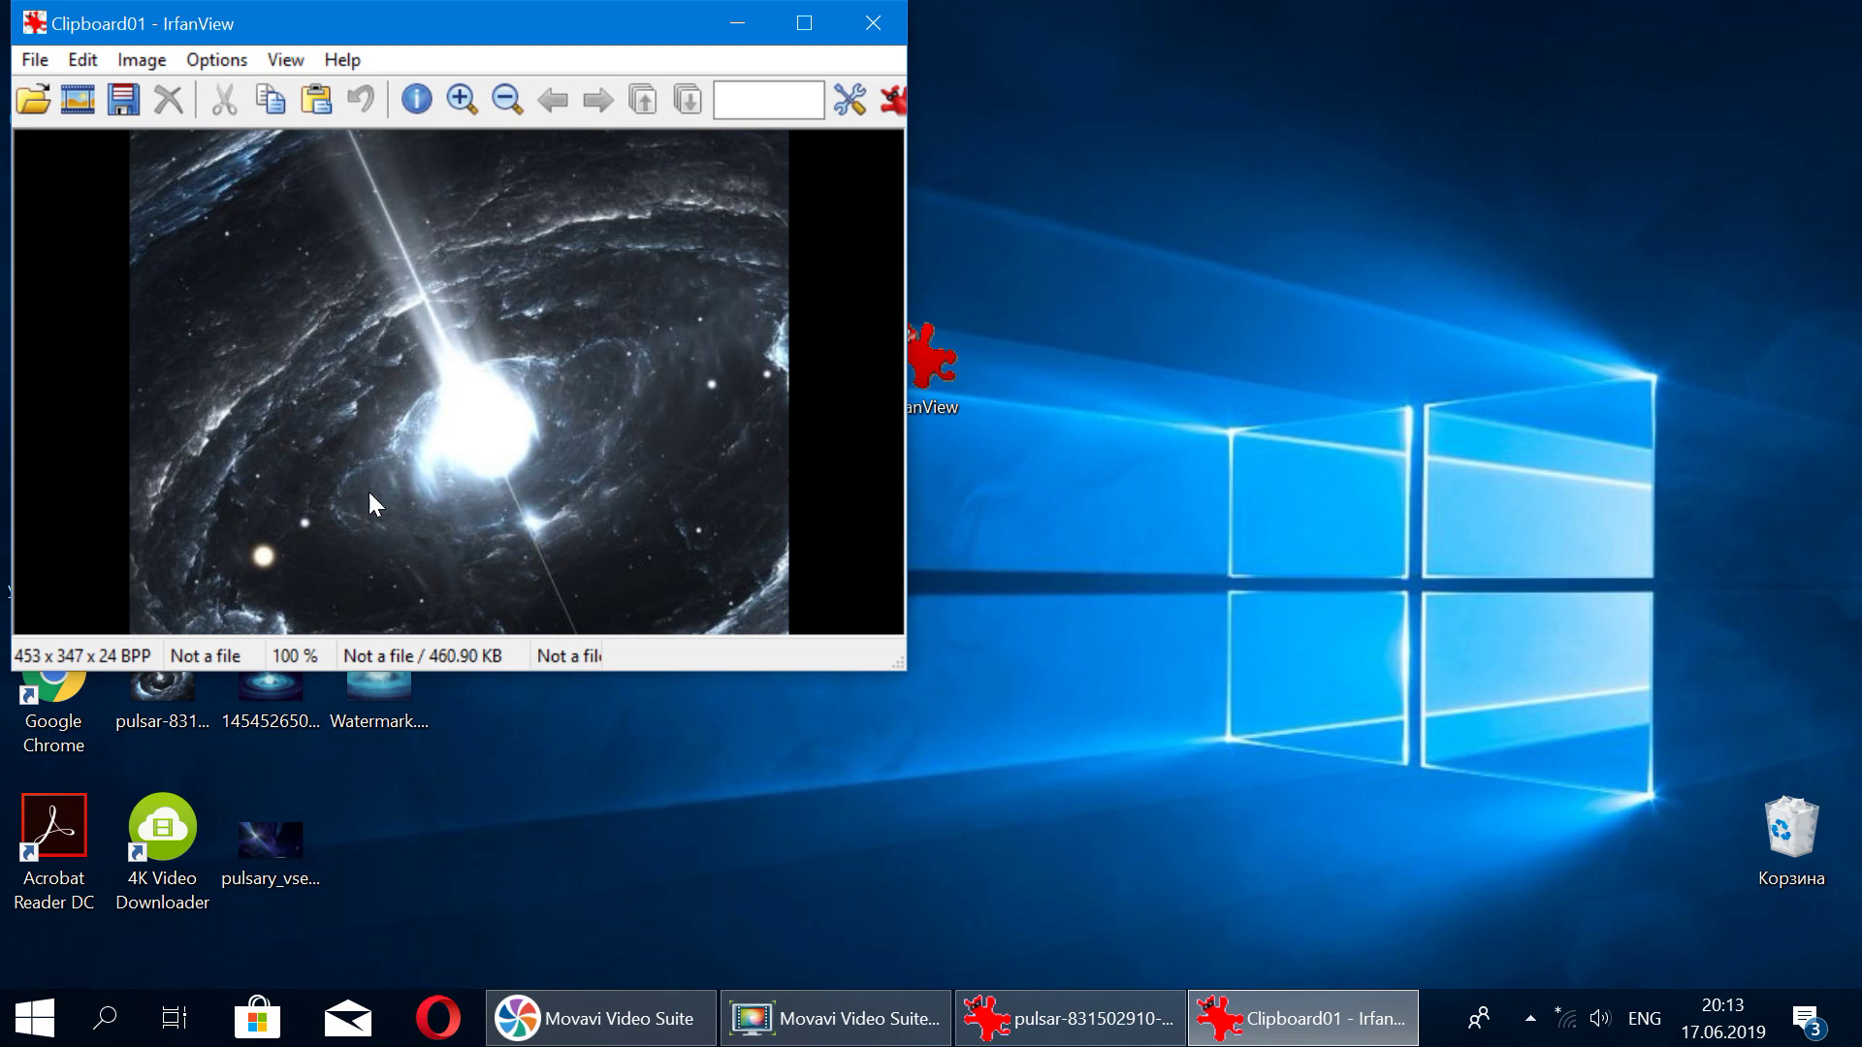
Step: Start saving the pasted fragment under a new file and look through the available file formats
left_click(37, 60)
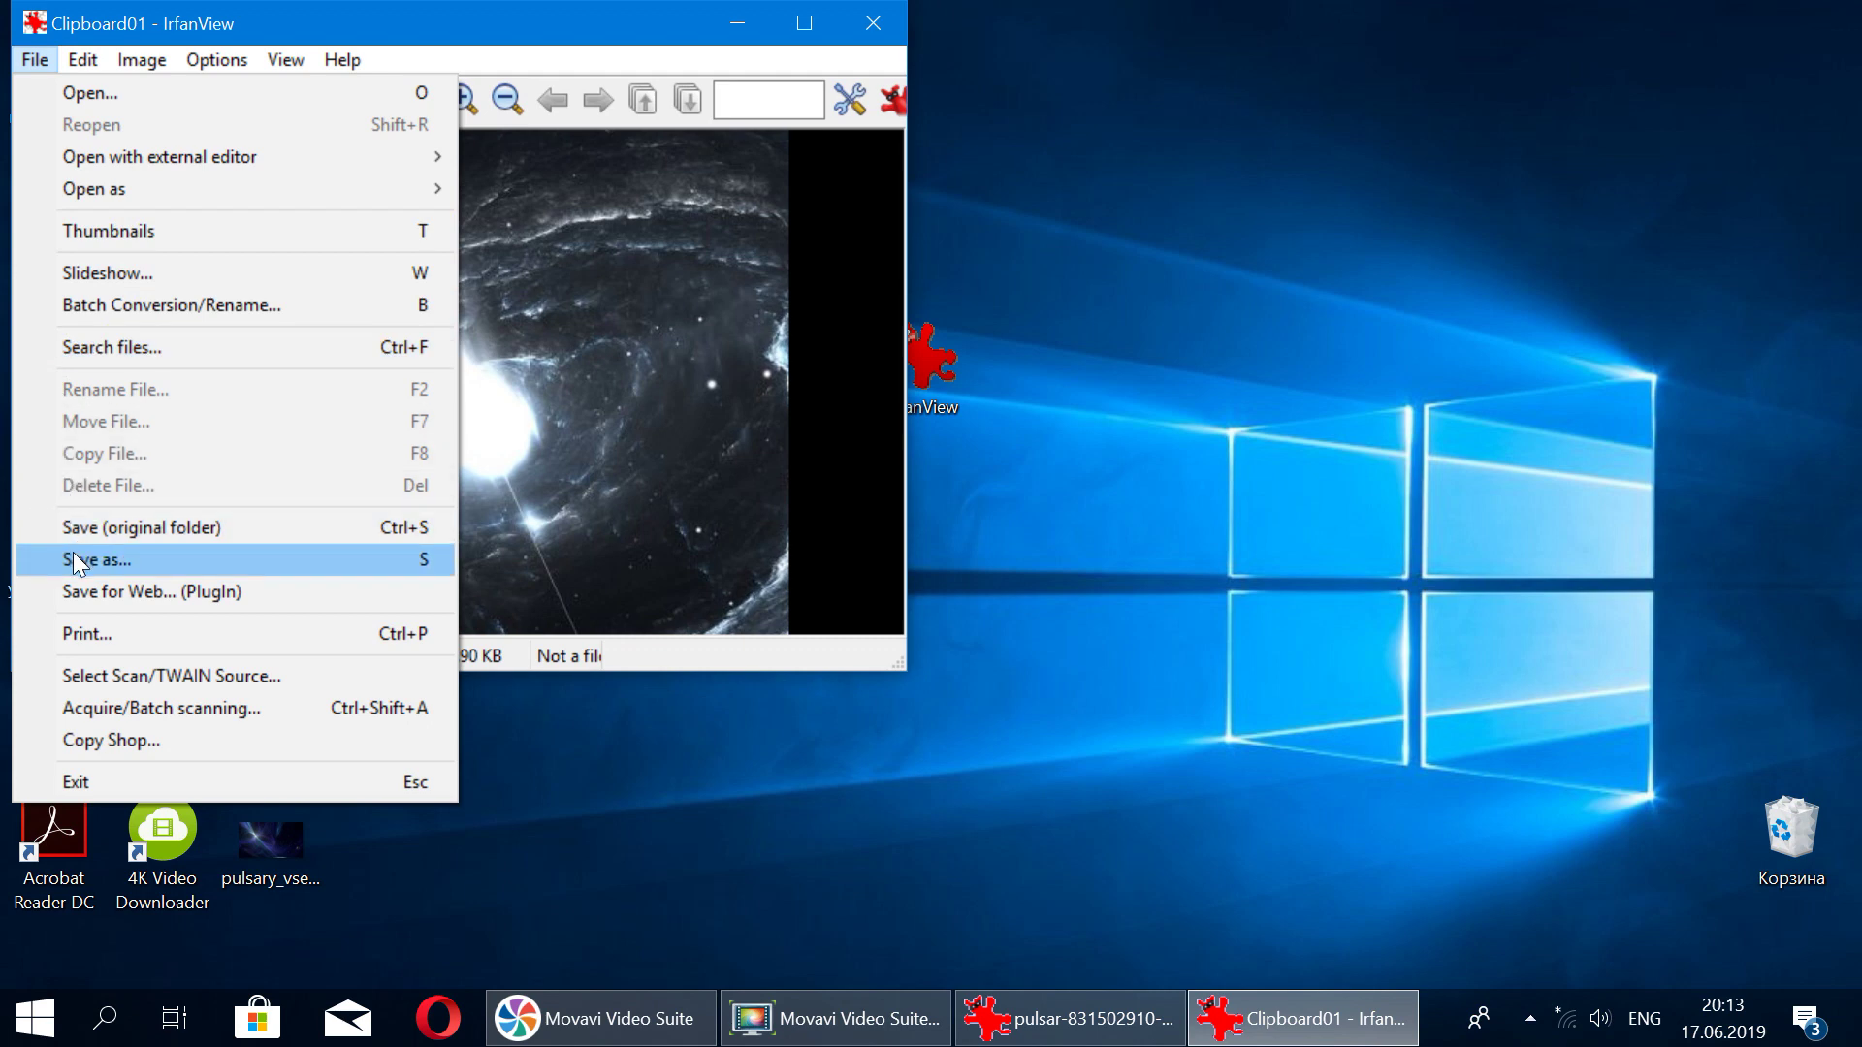
left_click(74, 554)
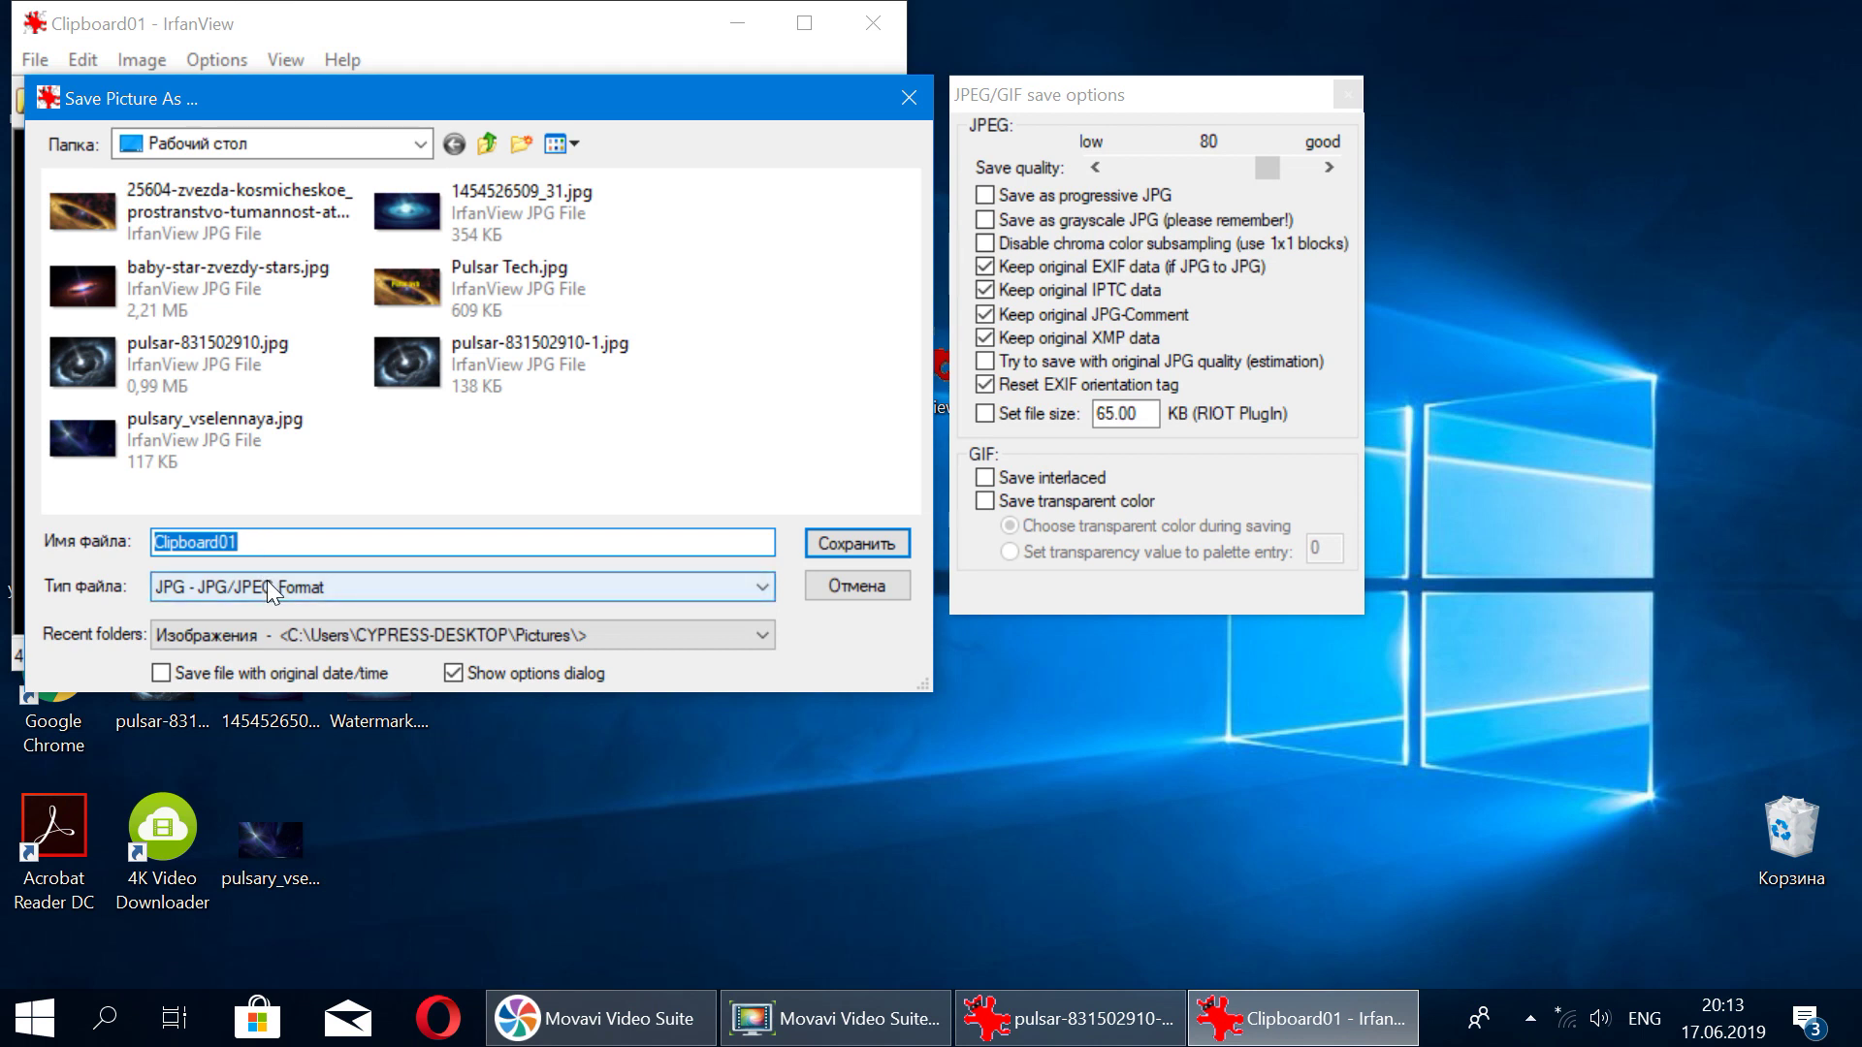
left_click(266, 580)
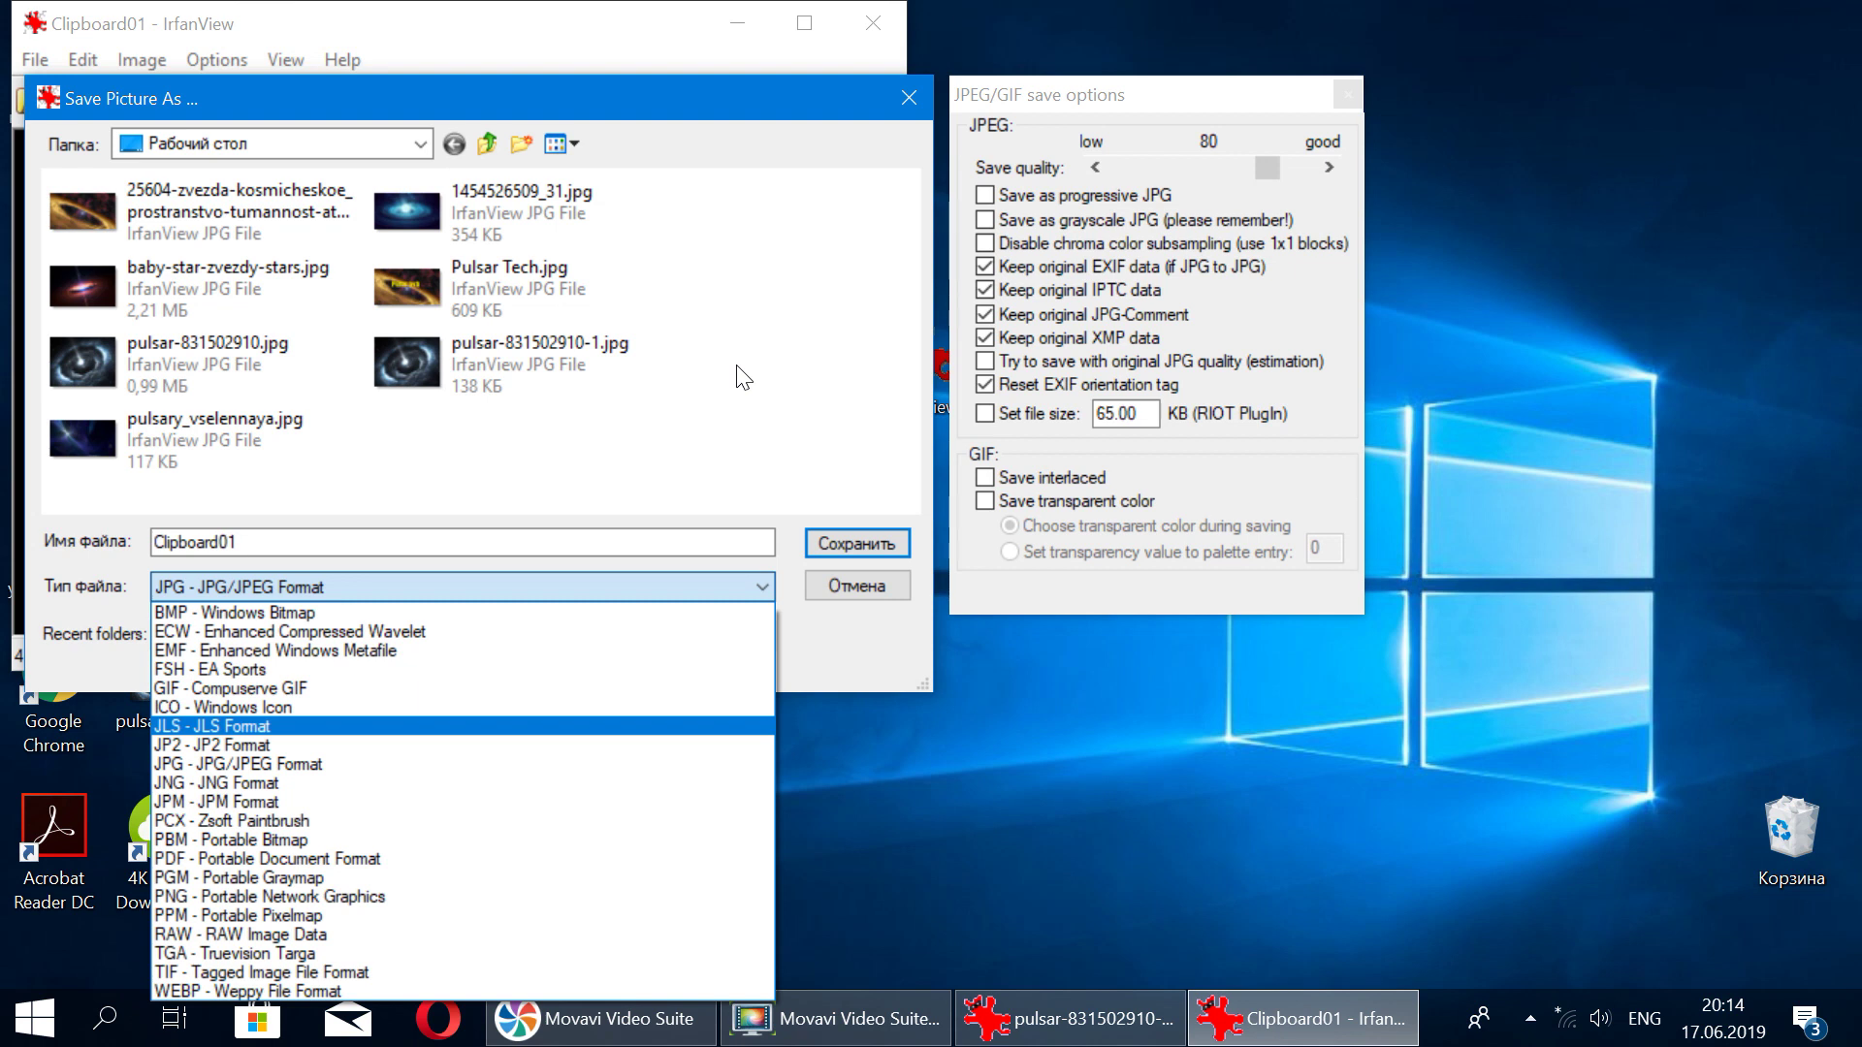
Step: Raise the JPEG save quality to 91 and cancel saving the fragment
left_click(1329, 167)
left_click(1329, 167)
left_click(1329, 167)
double_click(1328, 167)
double_click(1329, 167)
double_click(1329, 167)
double_click(1329, 167)
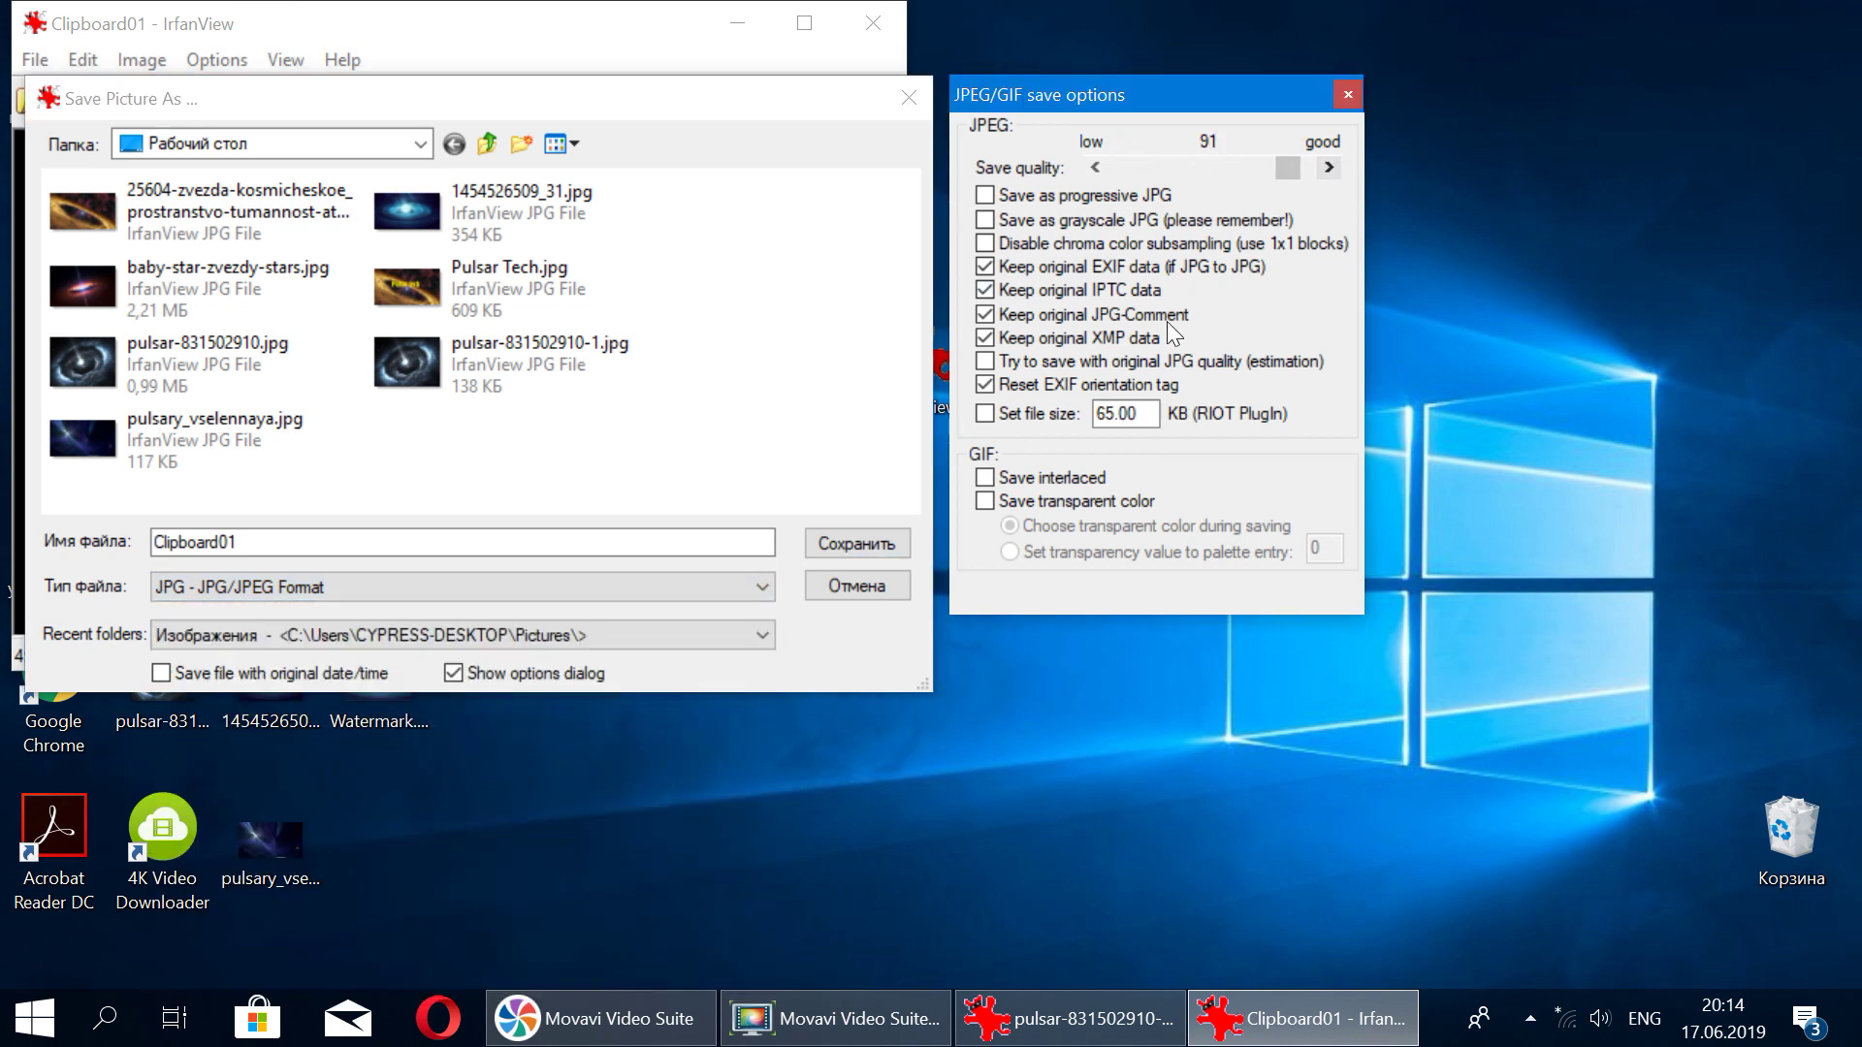
left_click(882, 579)
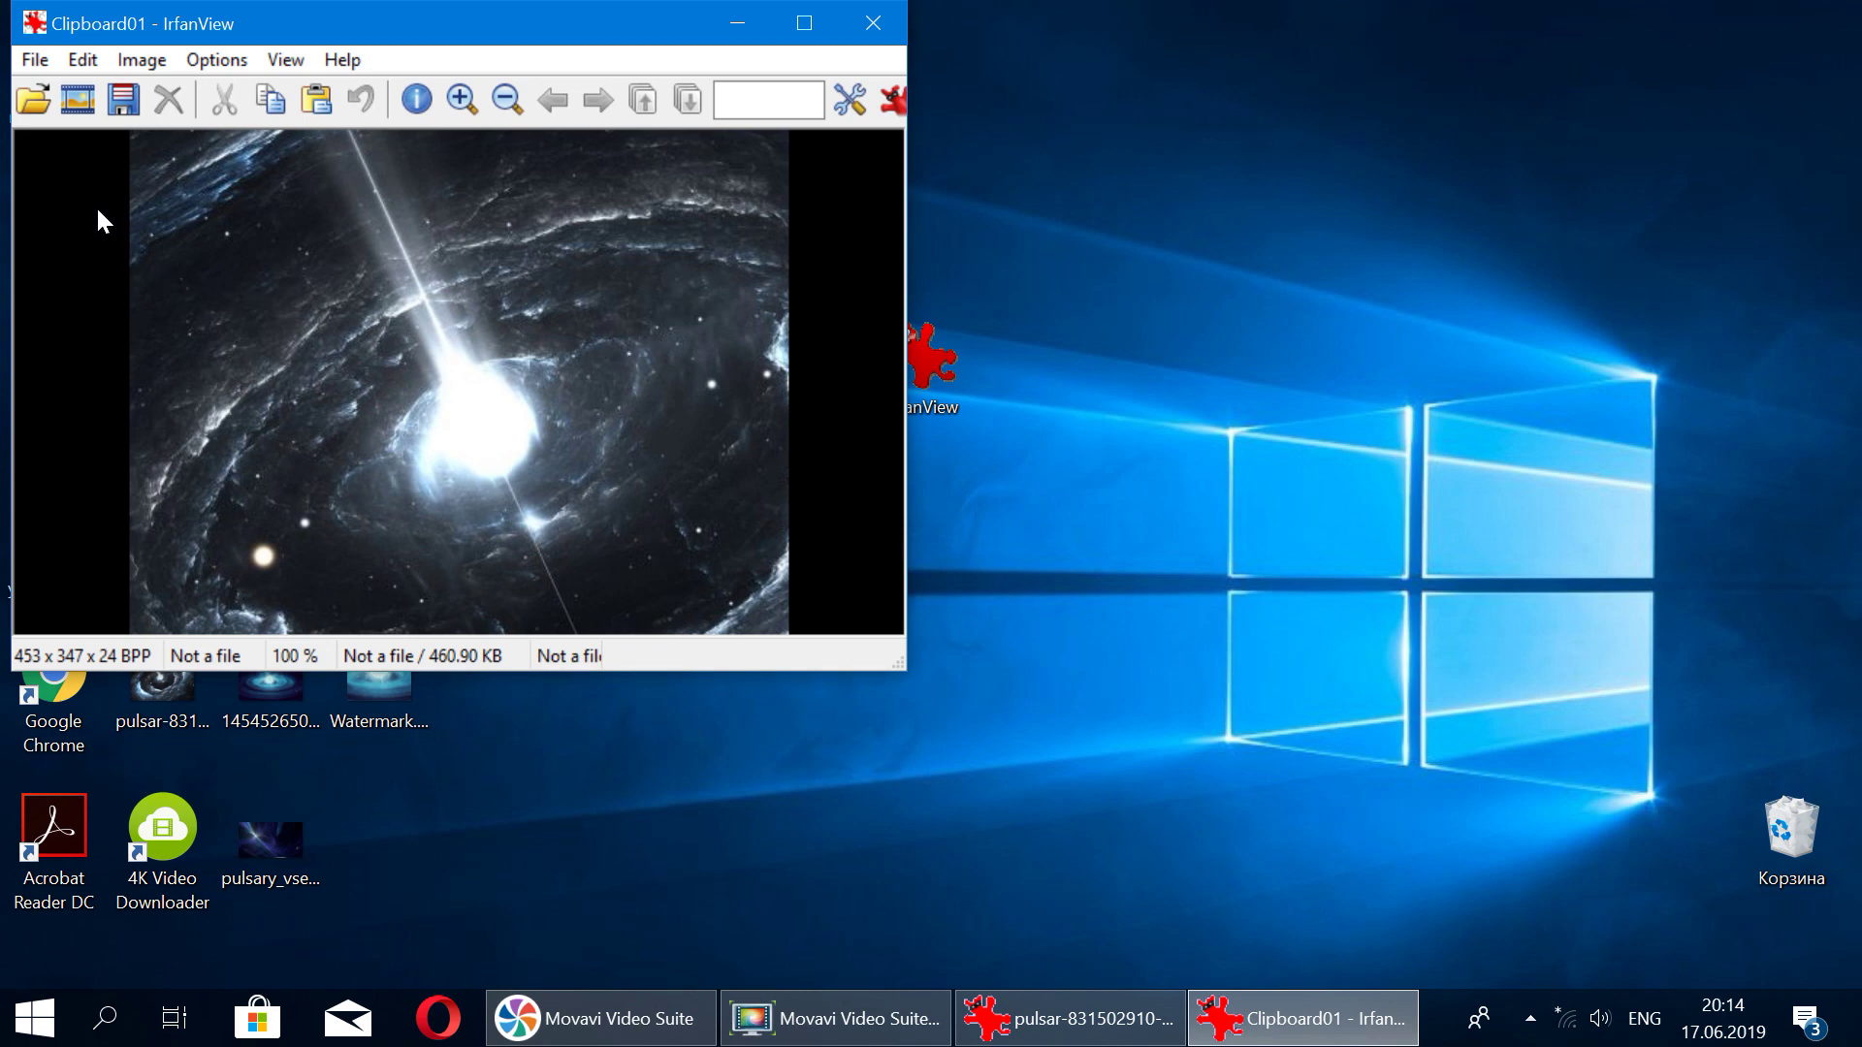
left_click(139, 60)
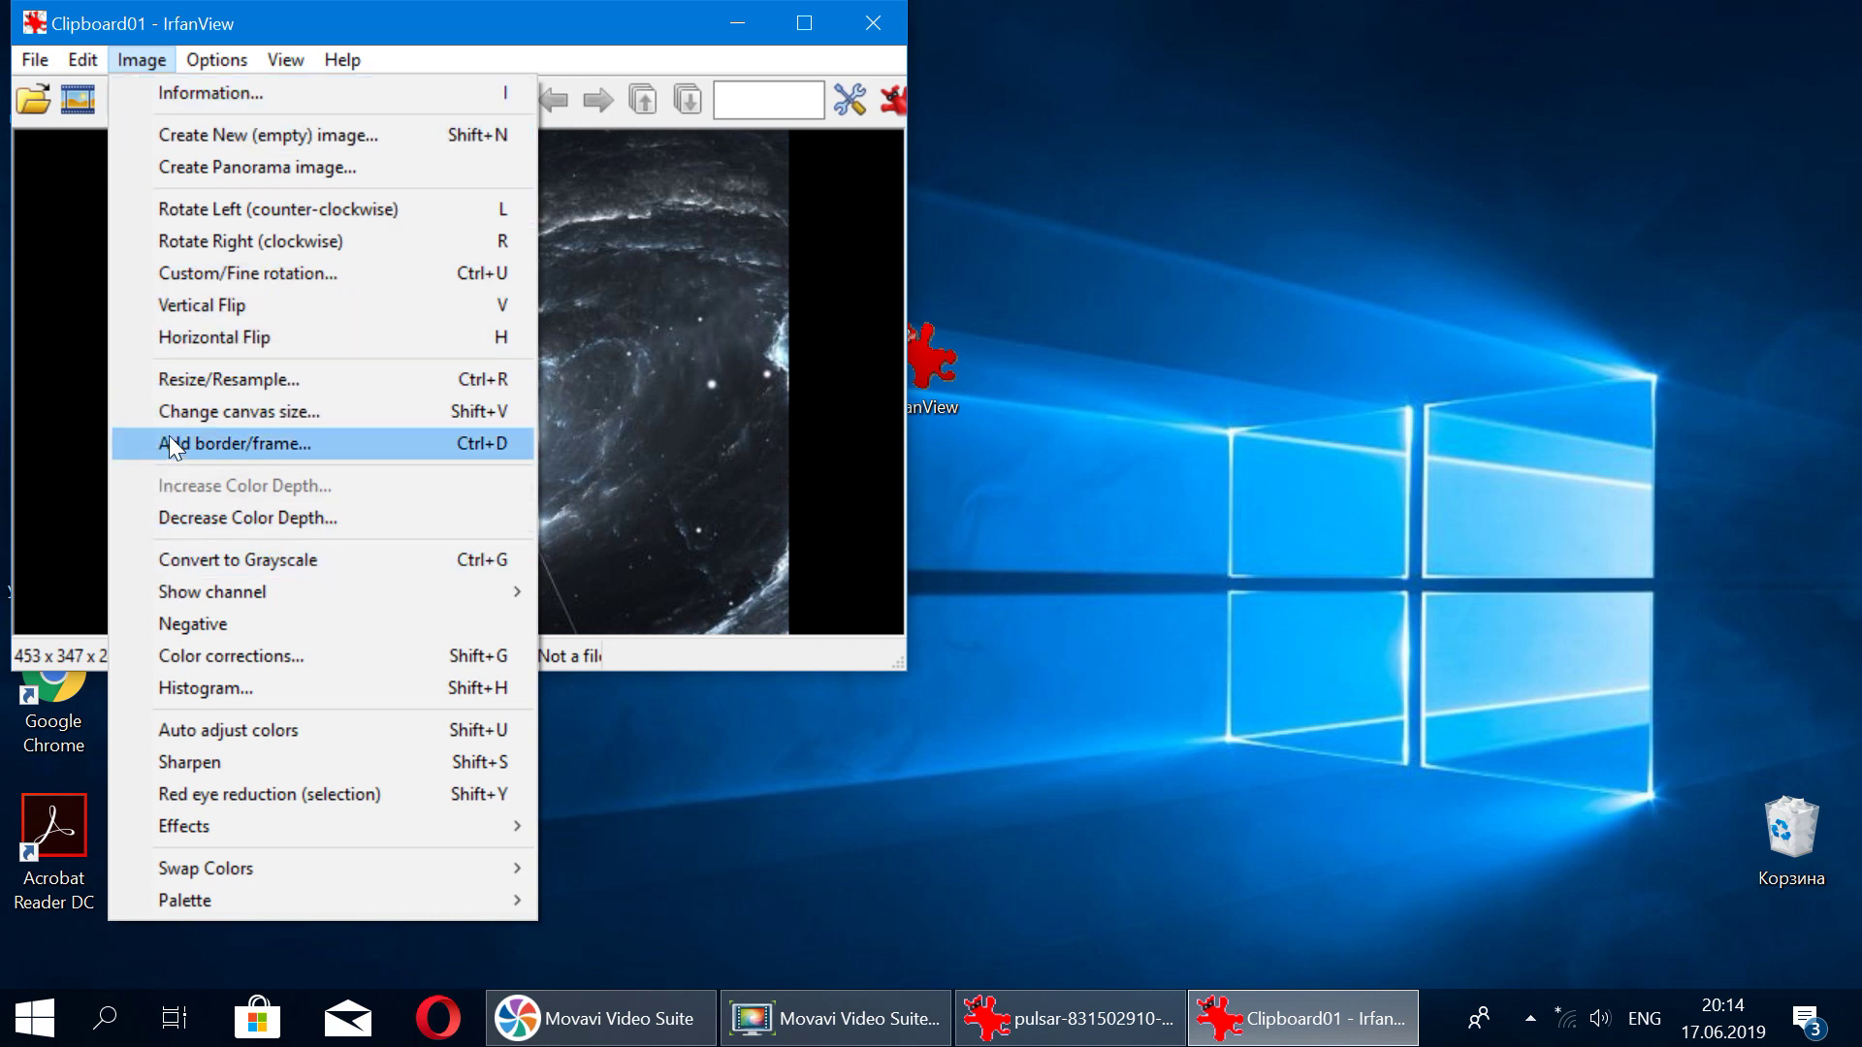
left_click(169, 390)
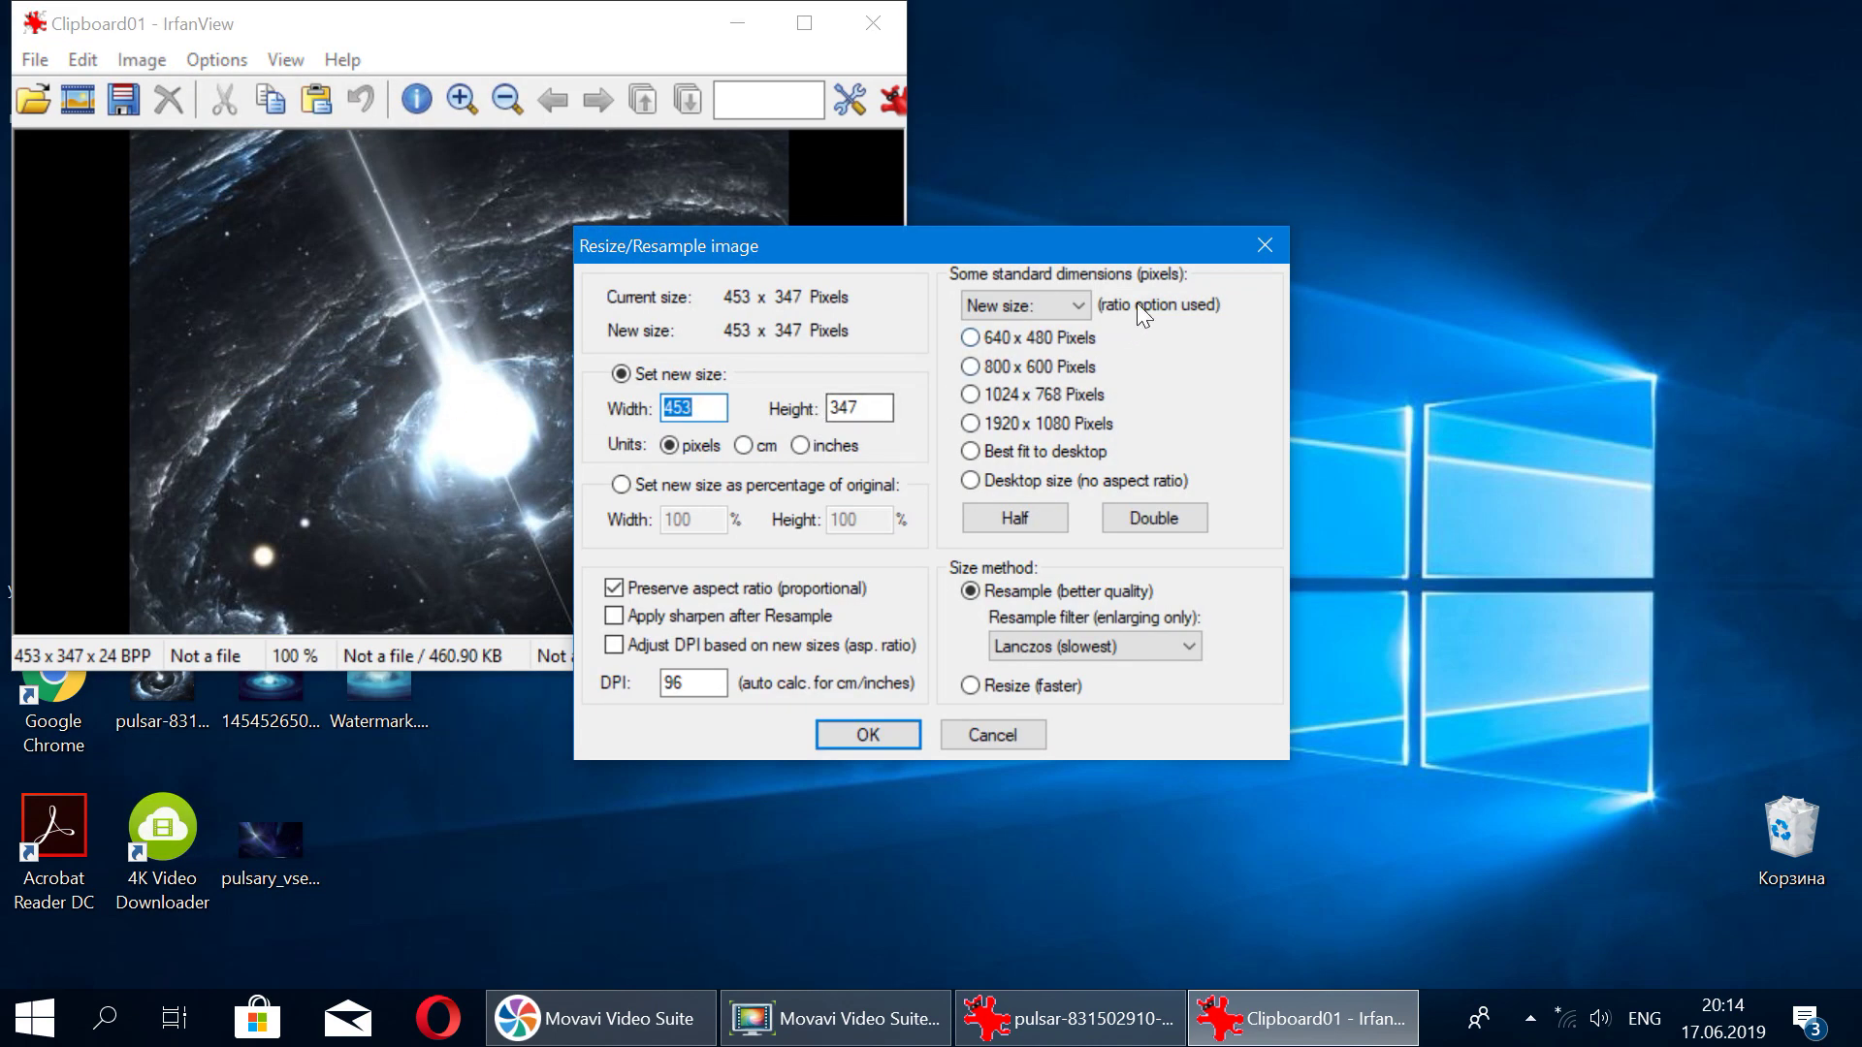
left_click(1261, 250)
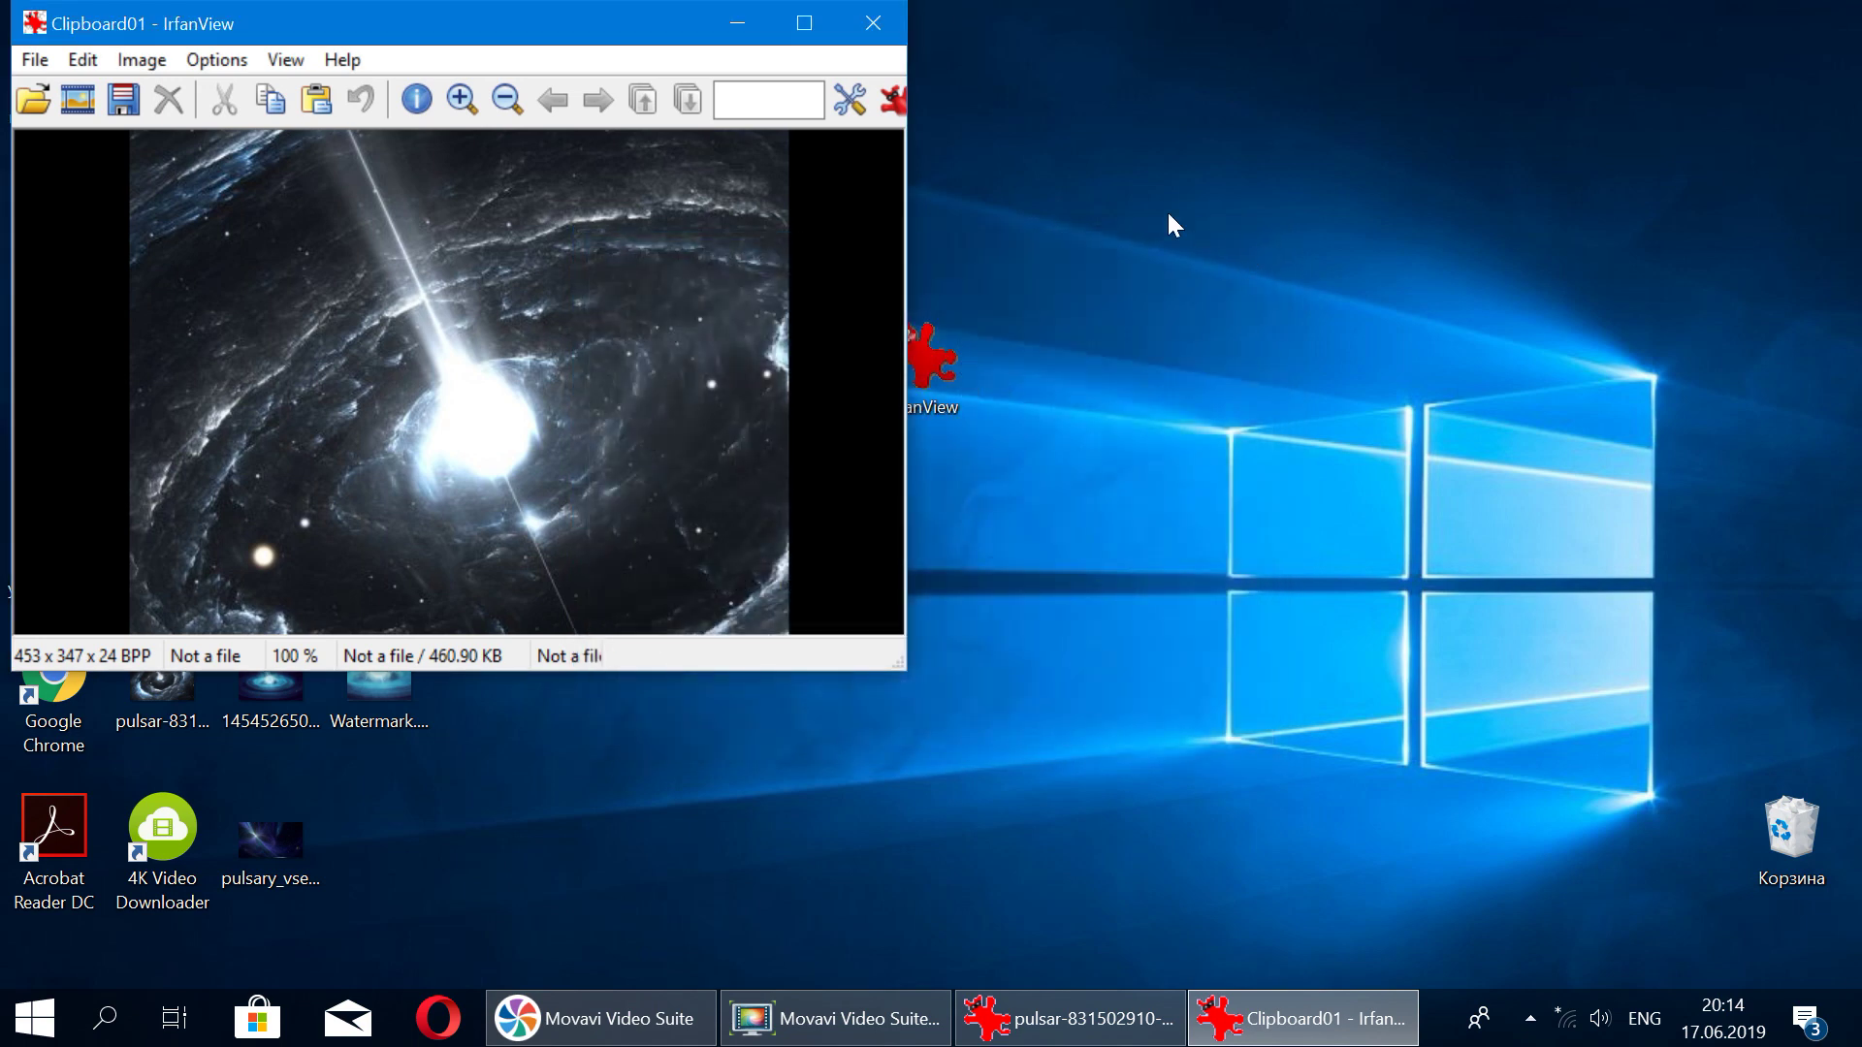
Step: Close the pasted fragment's window, open pulsar-831502910.jpg from the desktop, and bring up its resize settings
left_click(890, 35)
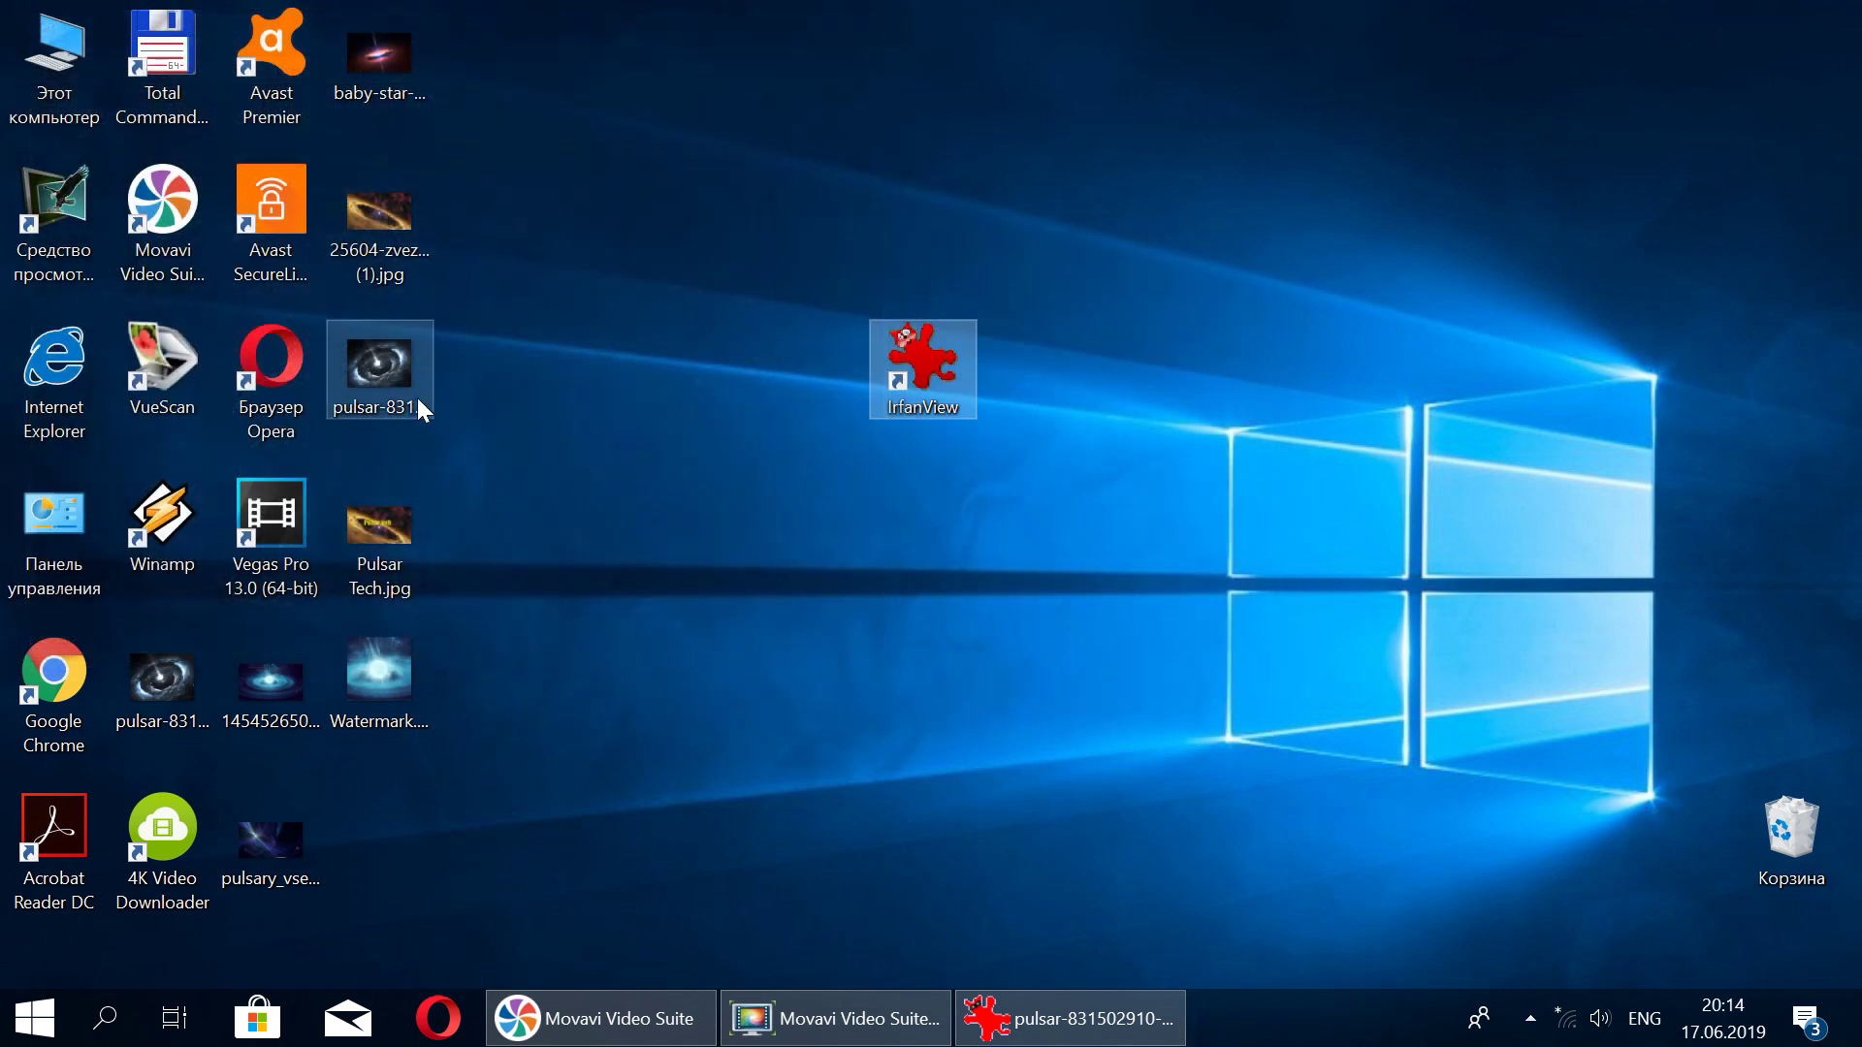
double_click(381, 347)
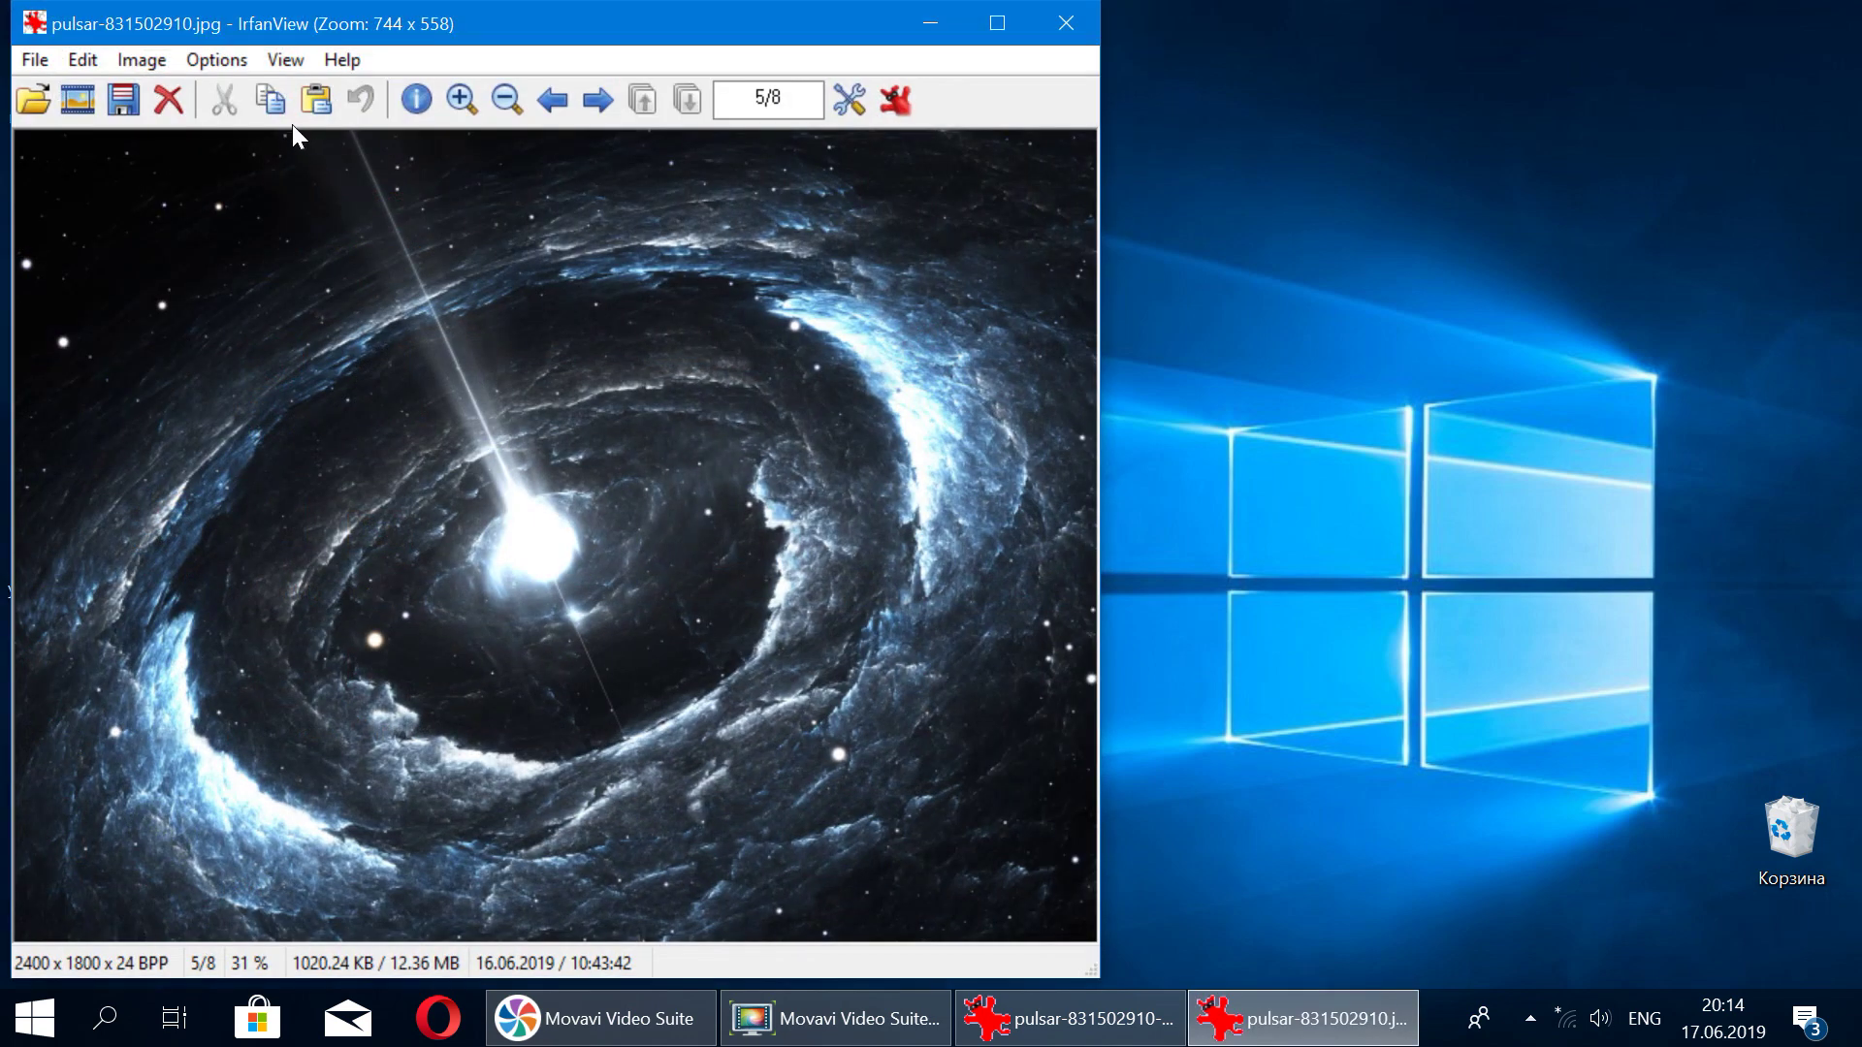
left_click(143, 60)
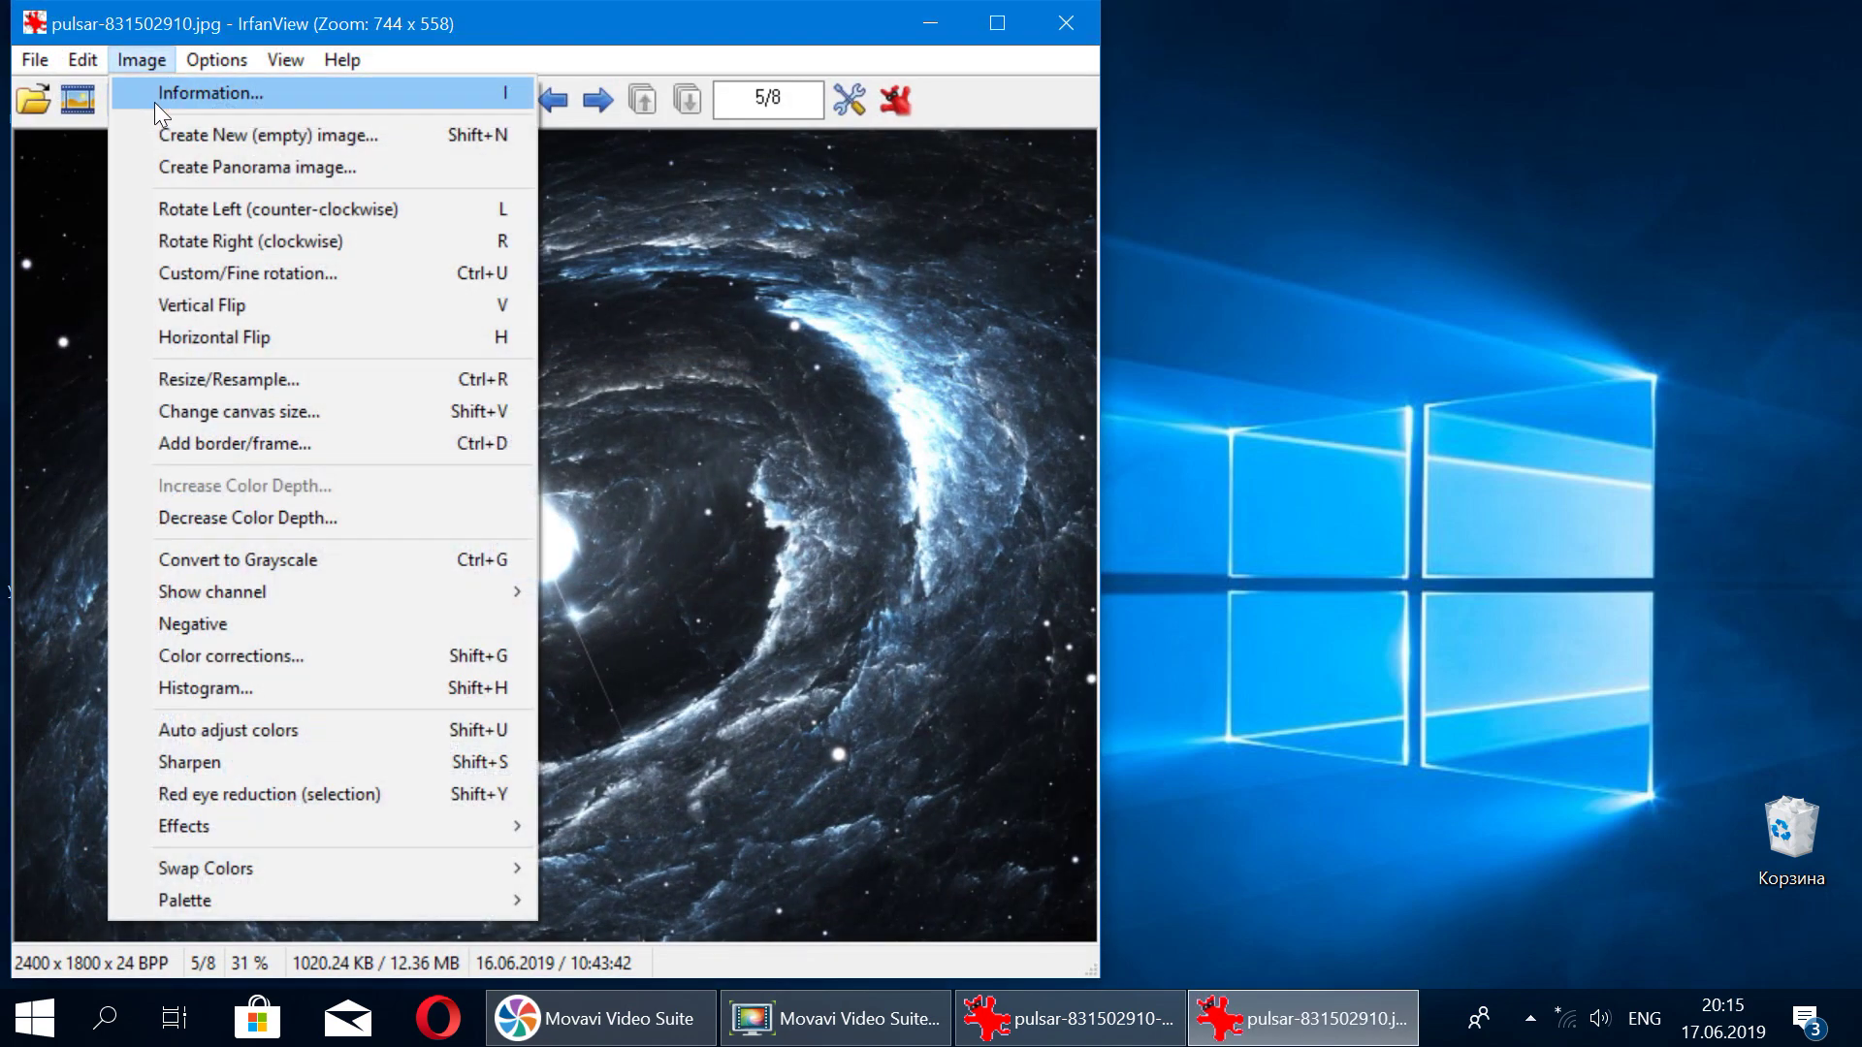
left_click(171, 384)
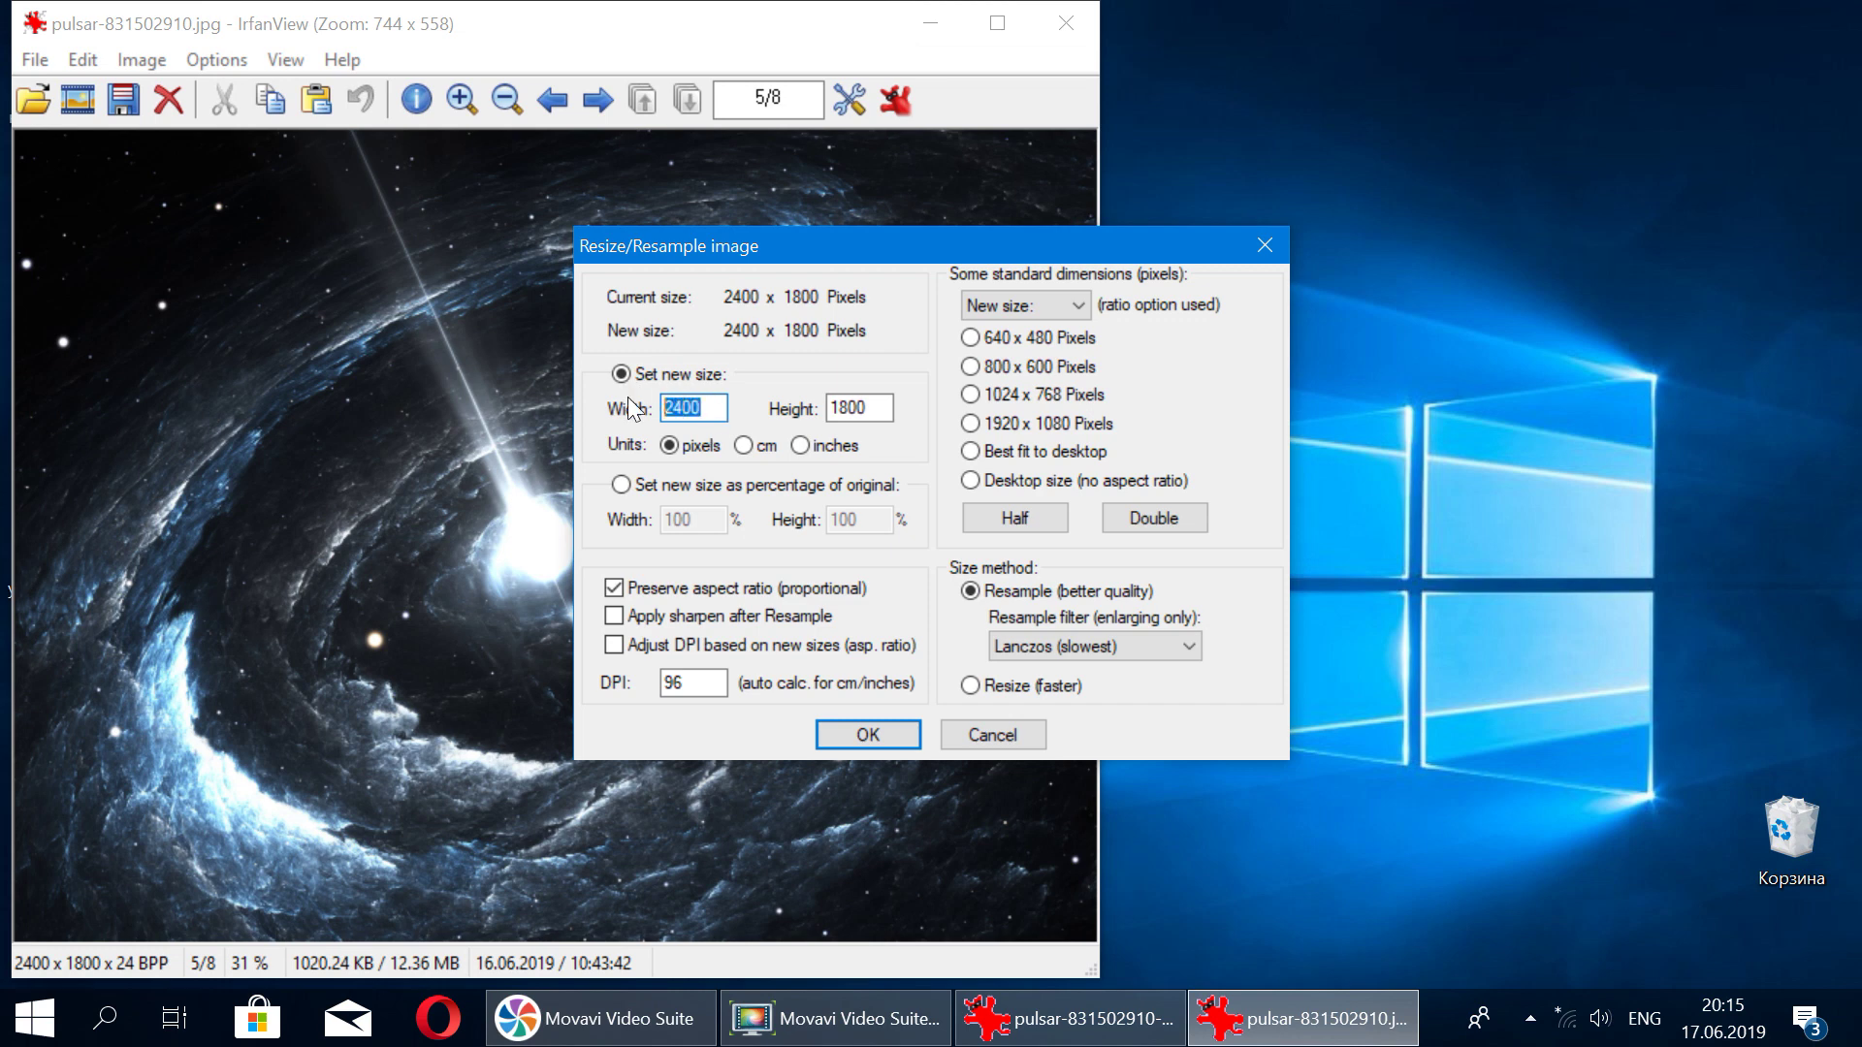
Step: Try a width of 1000 pixels and switch the size units to centimetres, inches and back to pixels
type("1000")
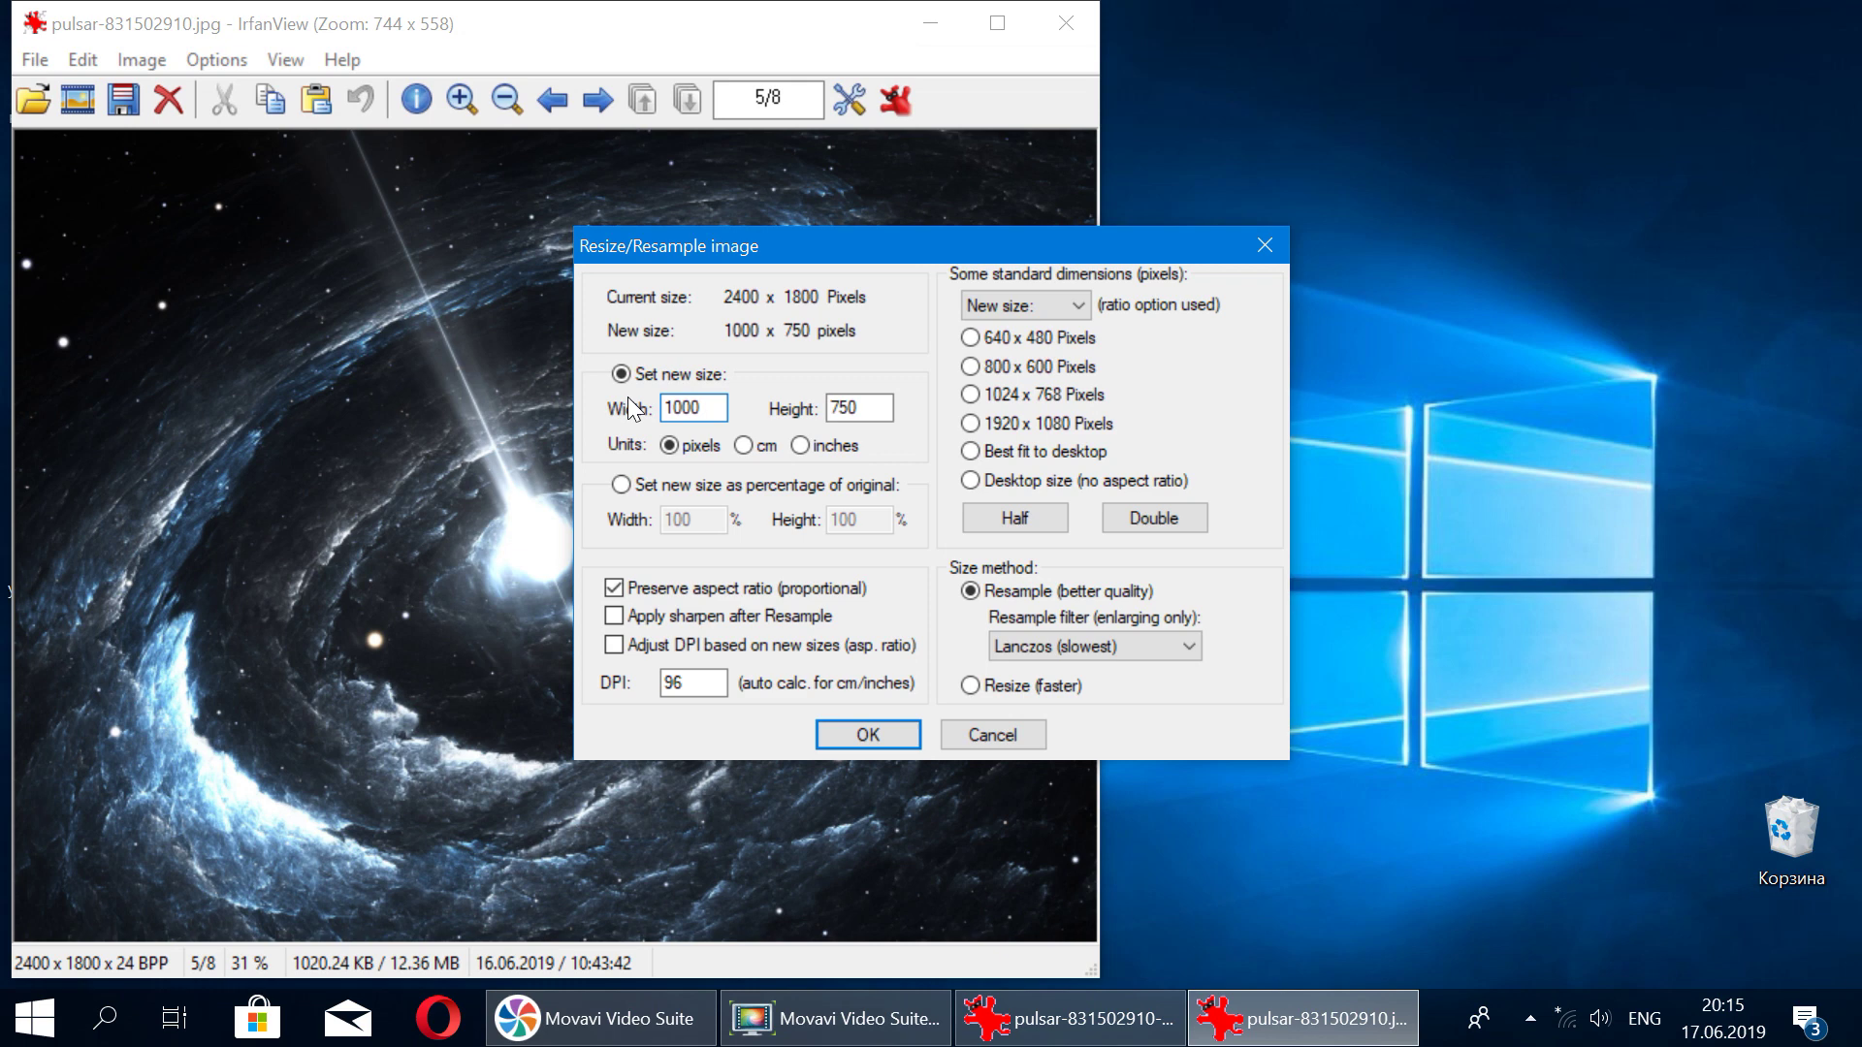
left_click_drag(878, 408, 812, 422)
left_click(753, 446)
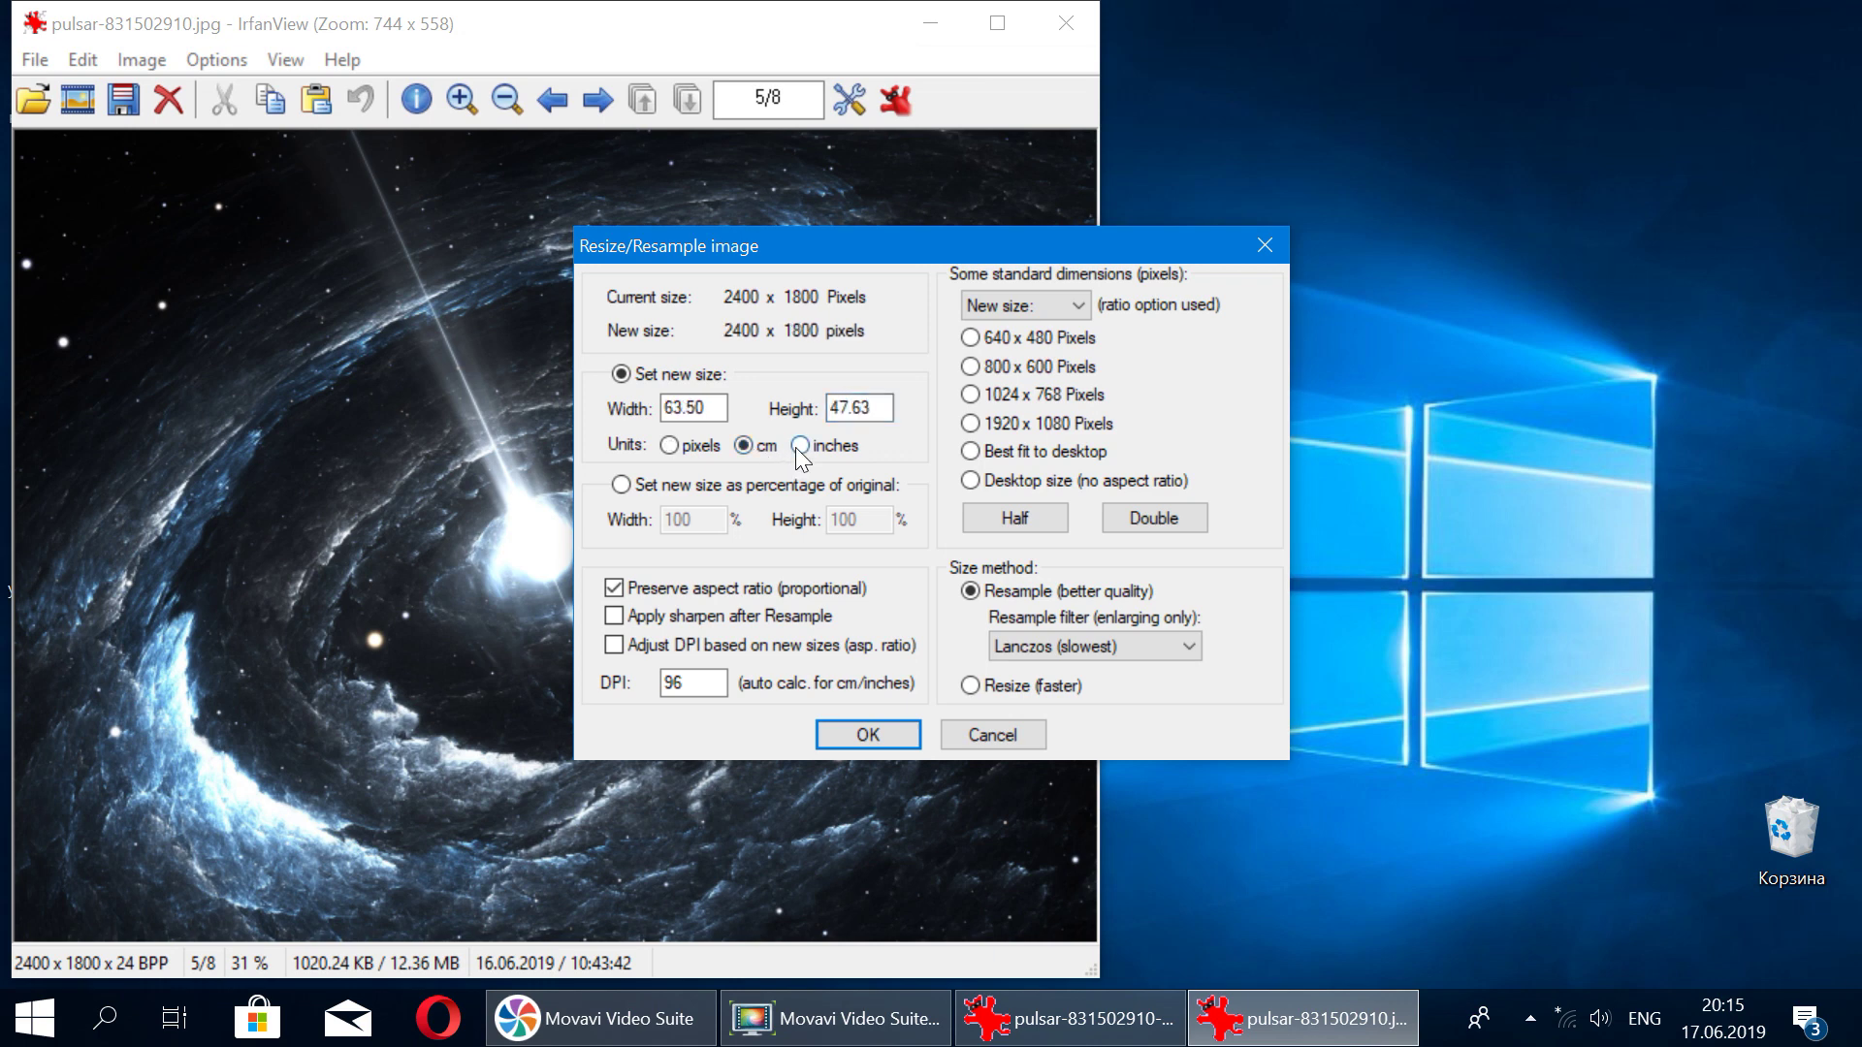
left_click(798, 447)
left_click(678, 443)
Step: Resize the image to a width of 1000 pixels with the aspect ratio preserved
left_click_drag(700, 409, 603, 412)
type("1")
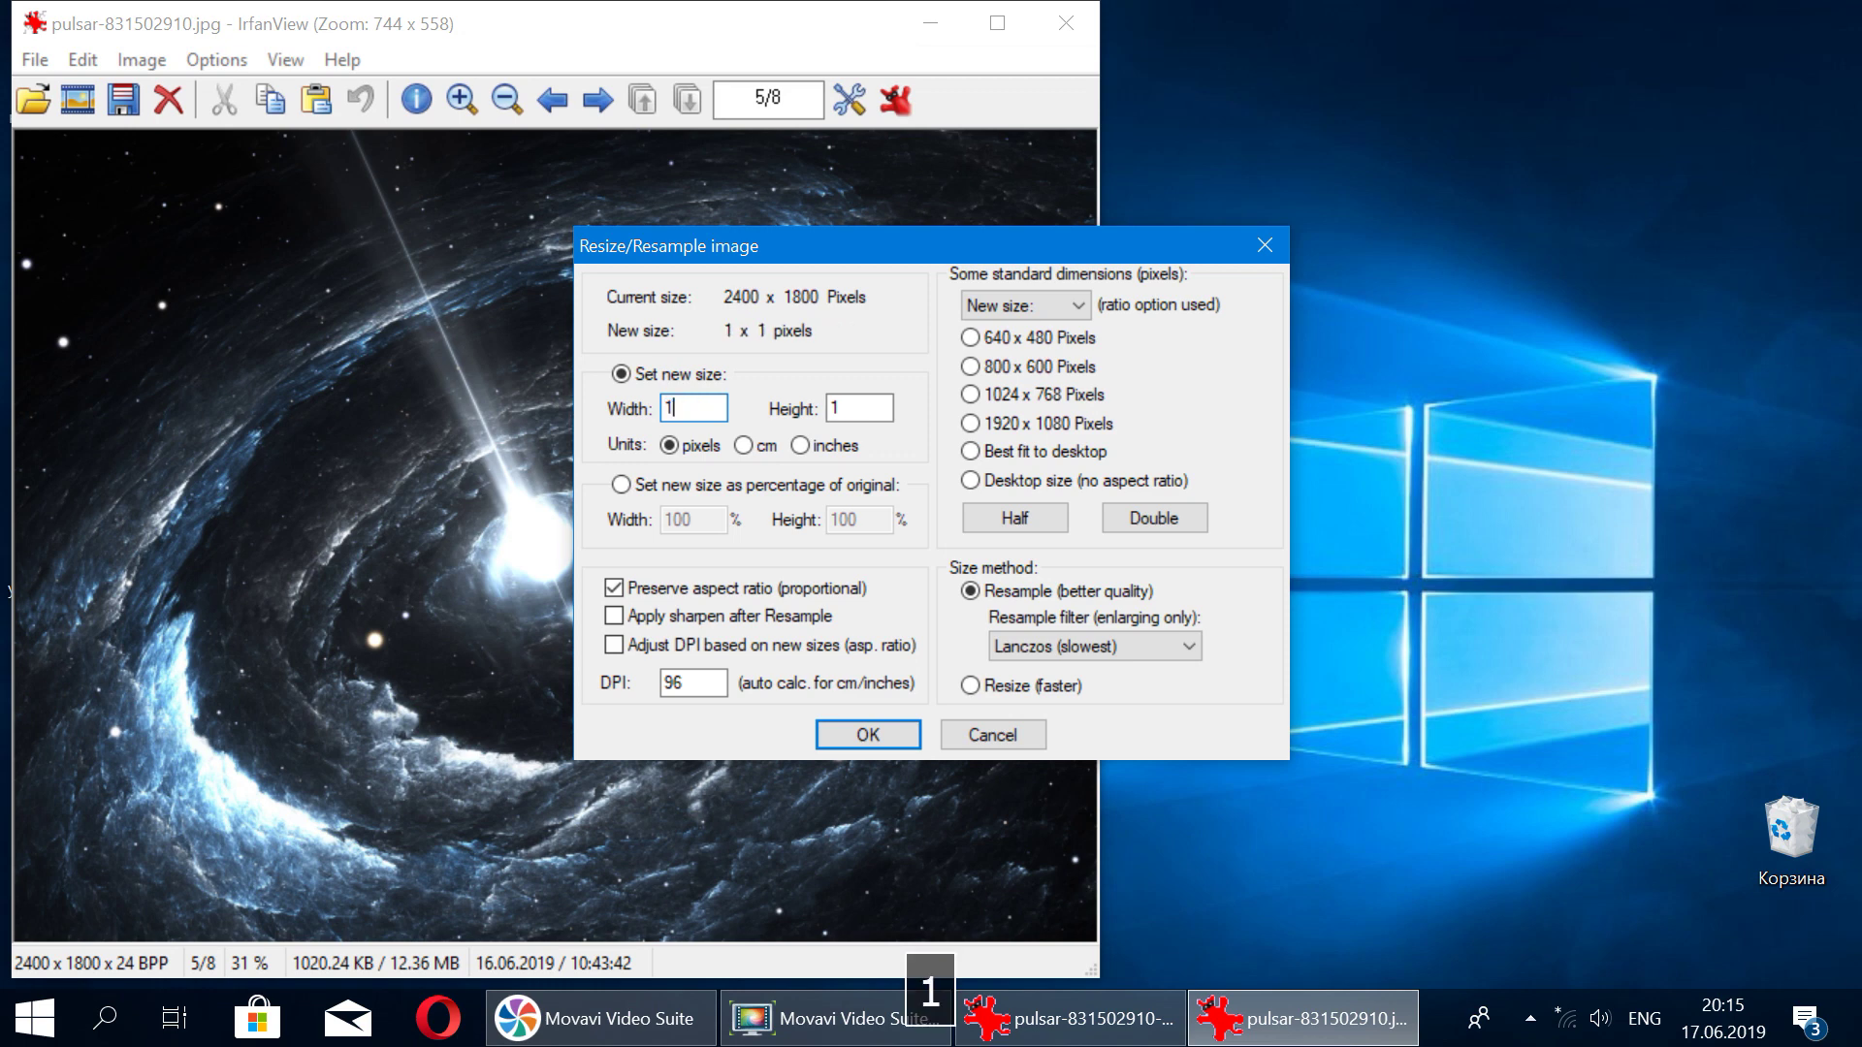
type("000")
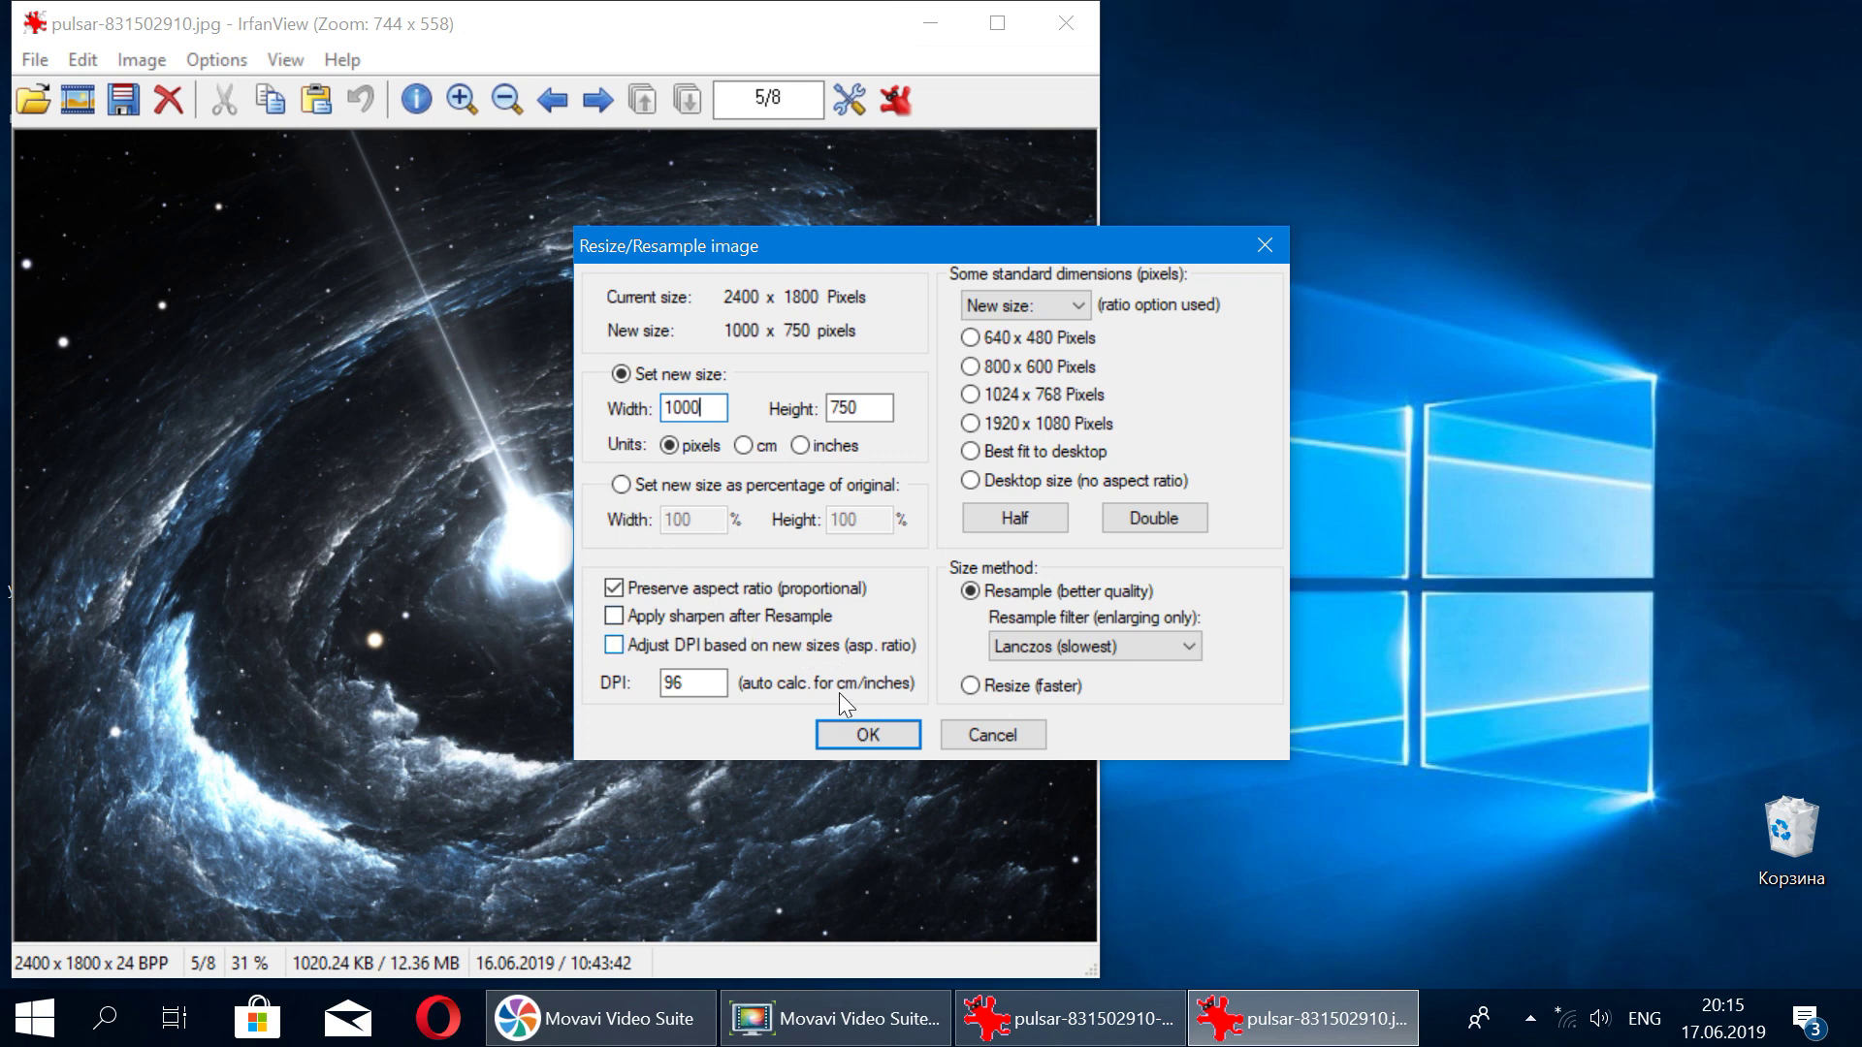
left_click(842, 736)
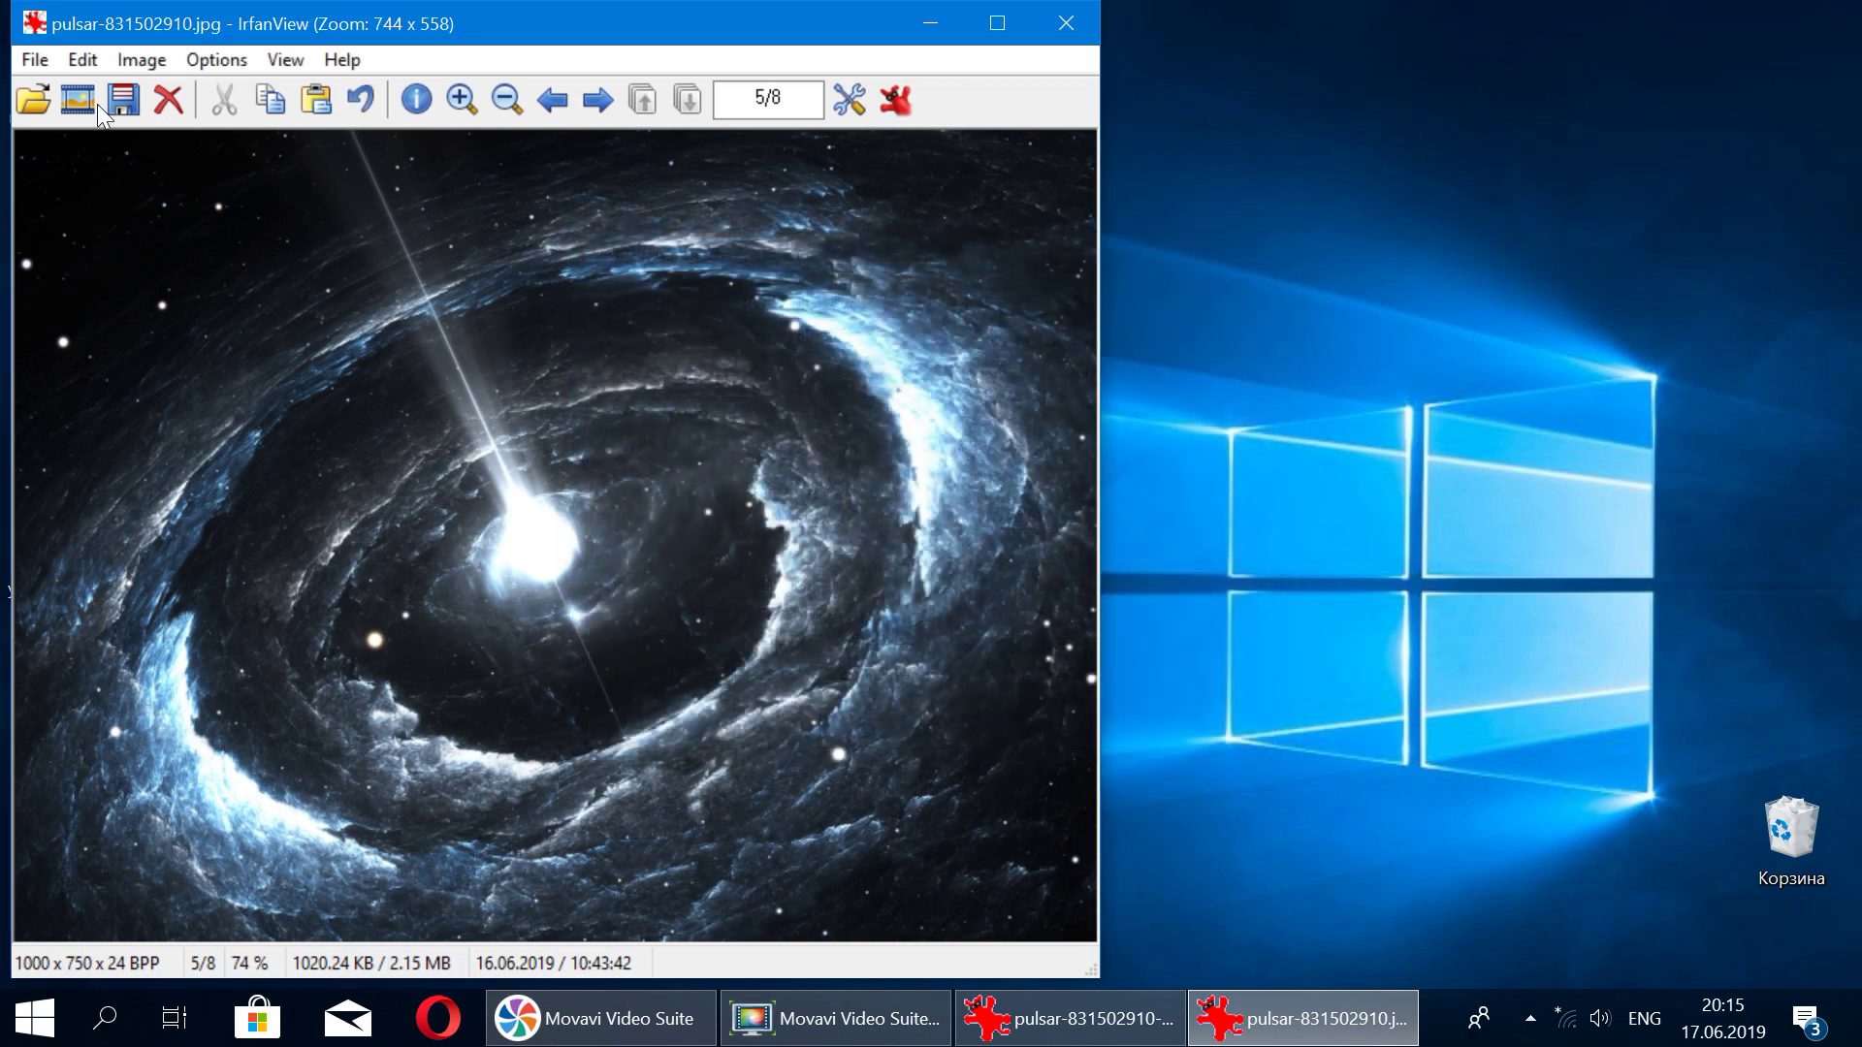
left_click(35, 59)
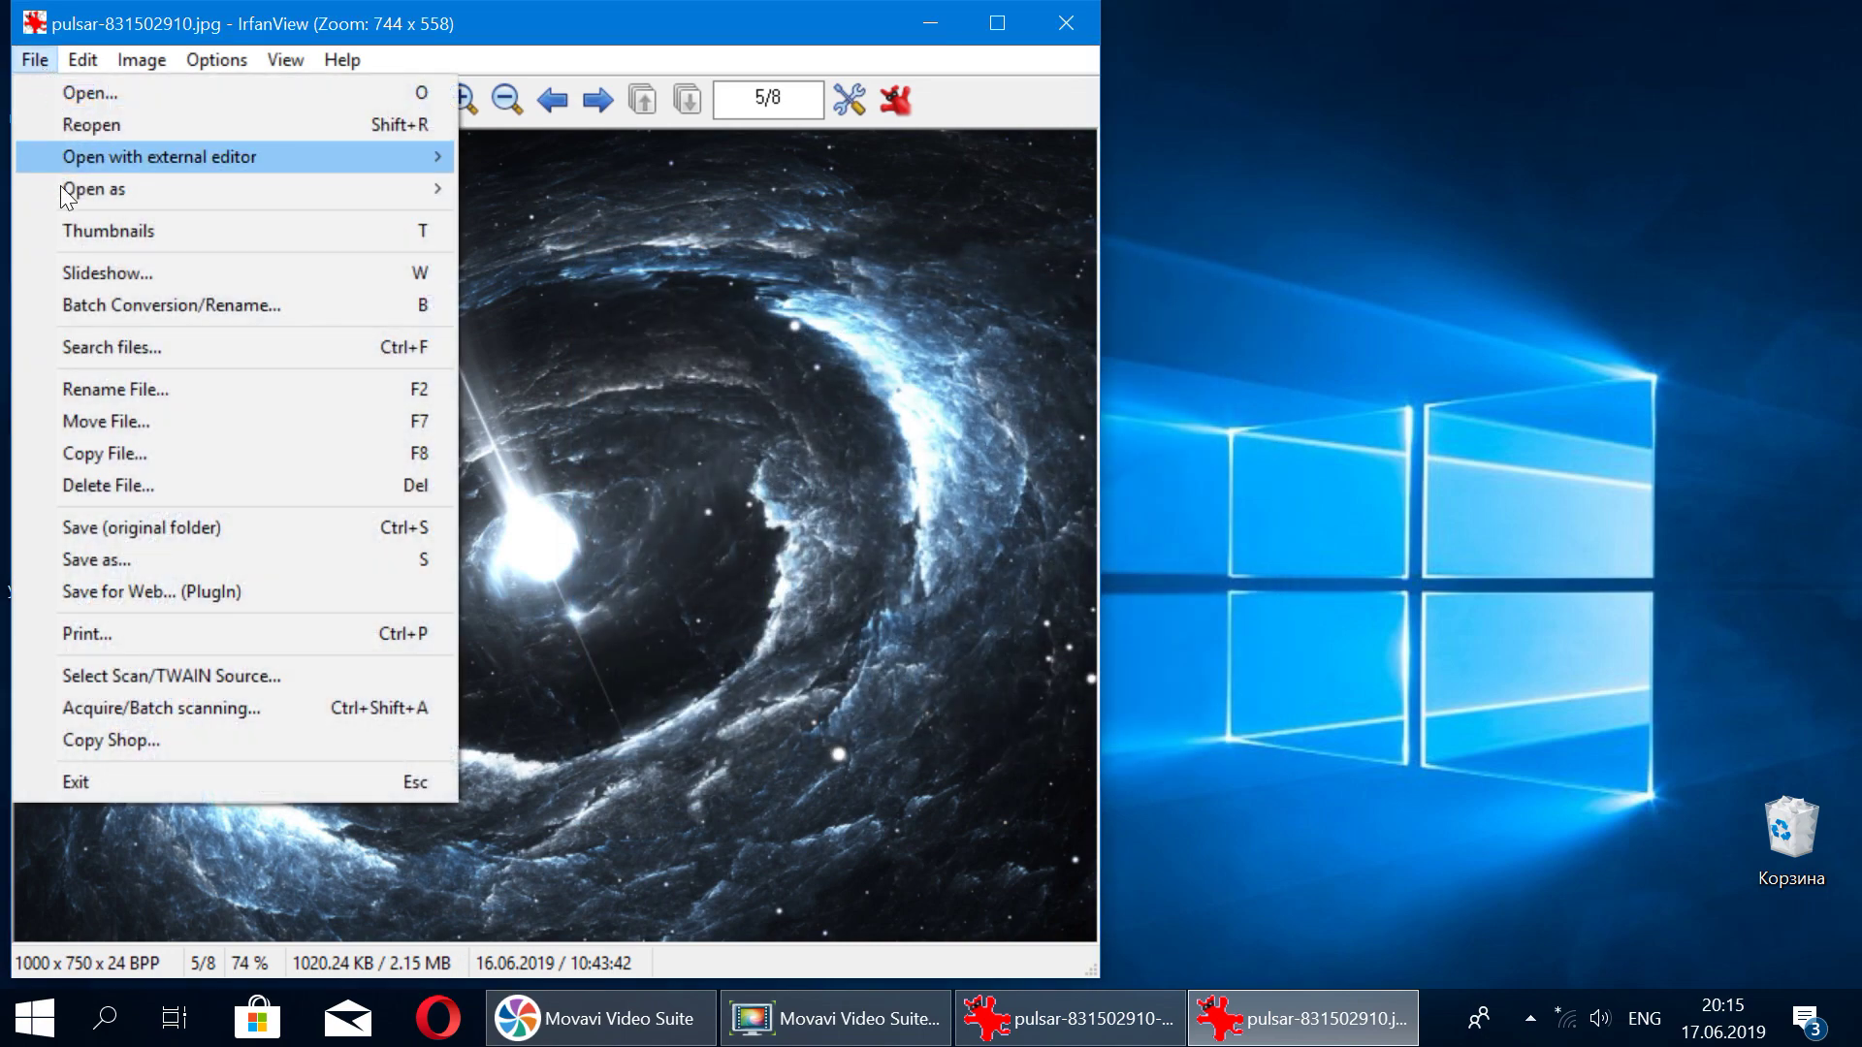
left_click(78, 547)
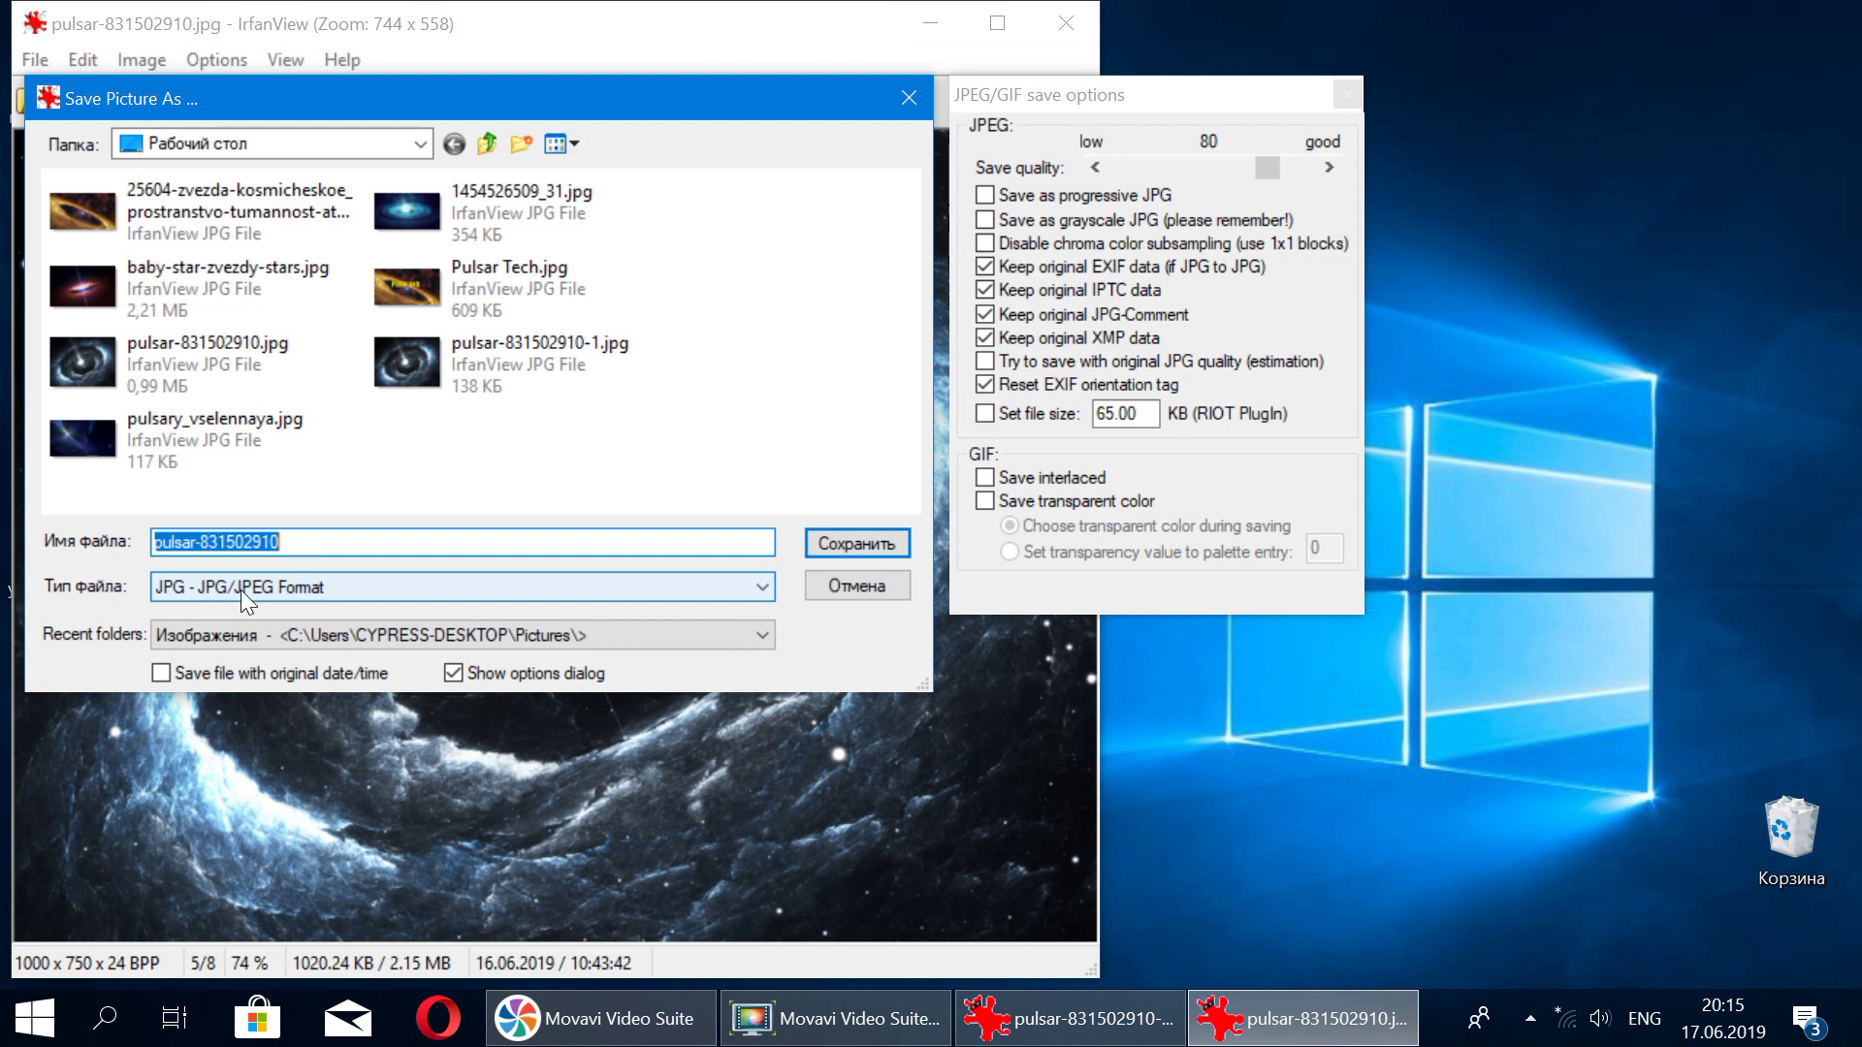
left_click(286, 545)
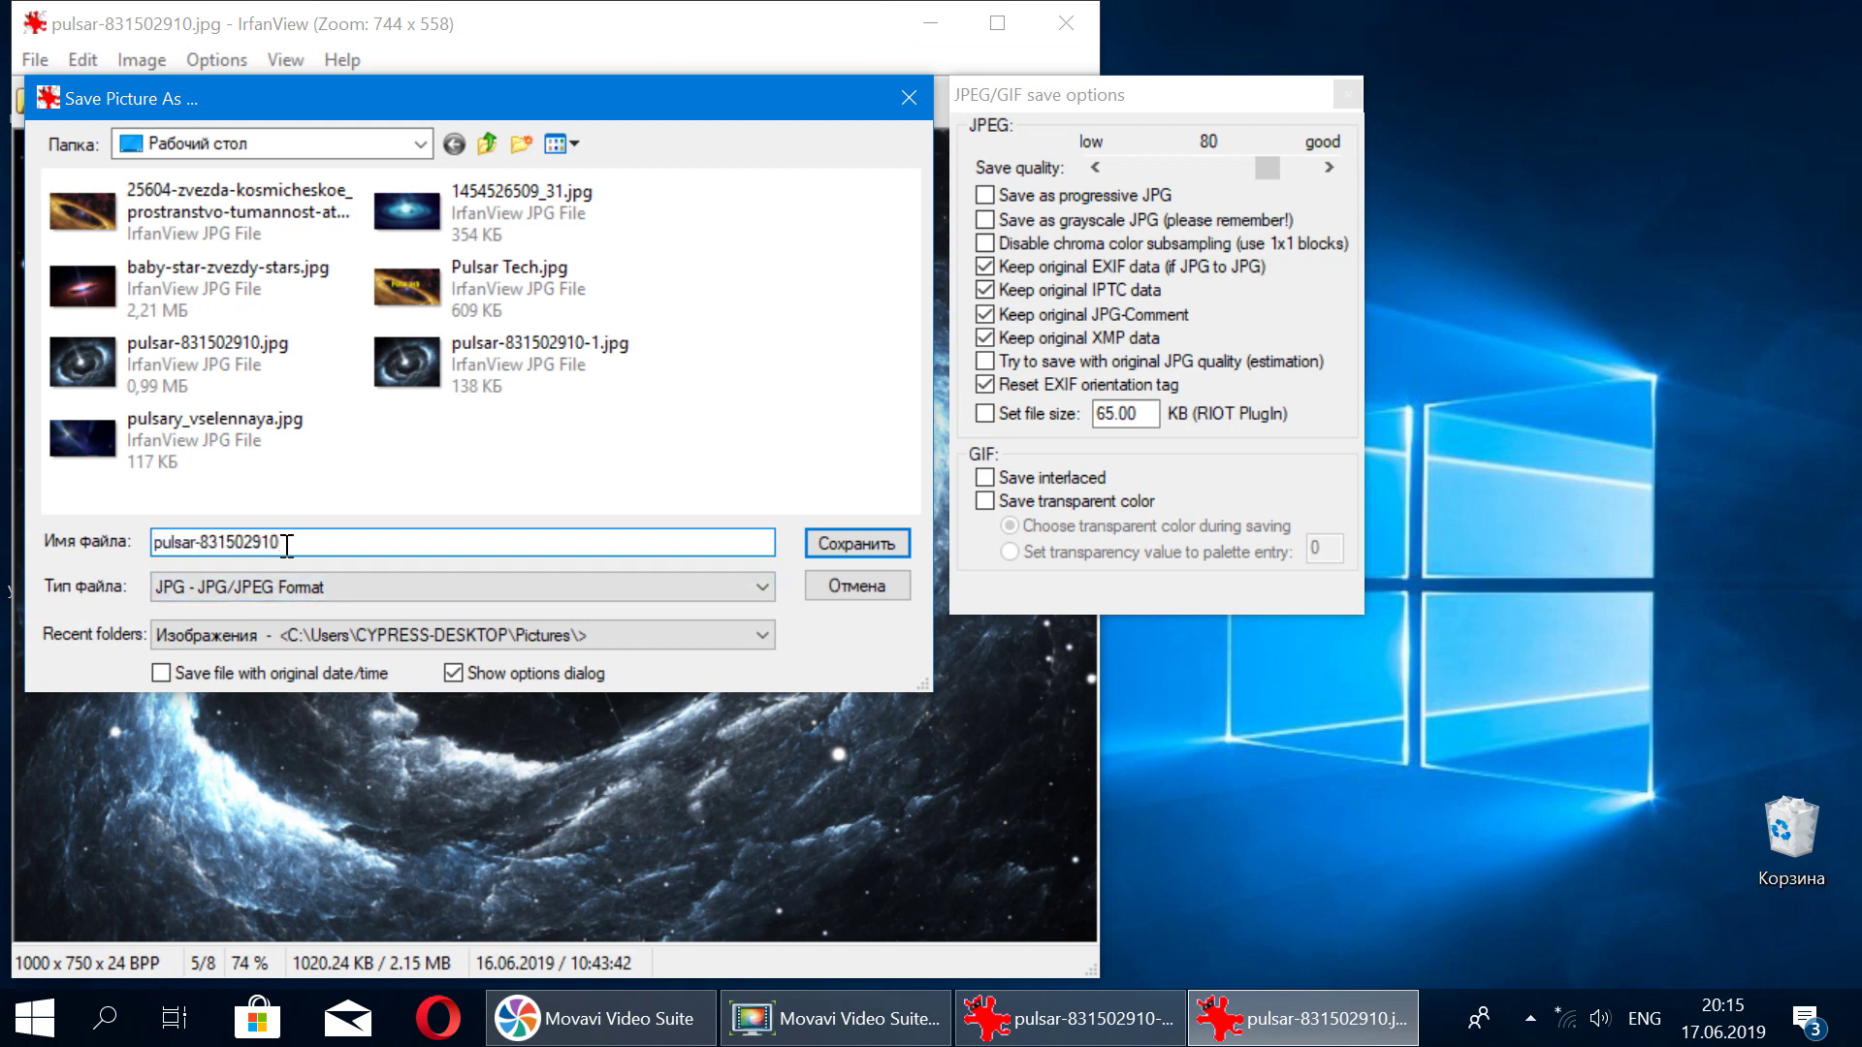
type("-1")
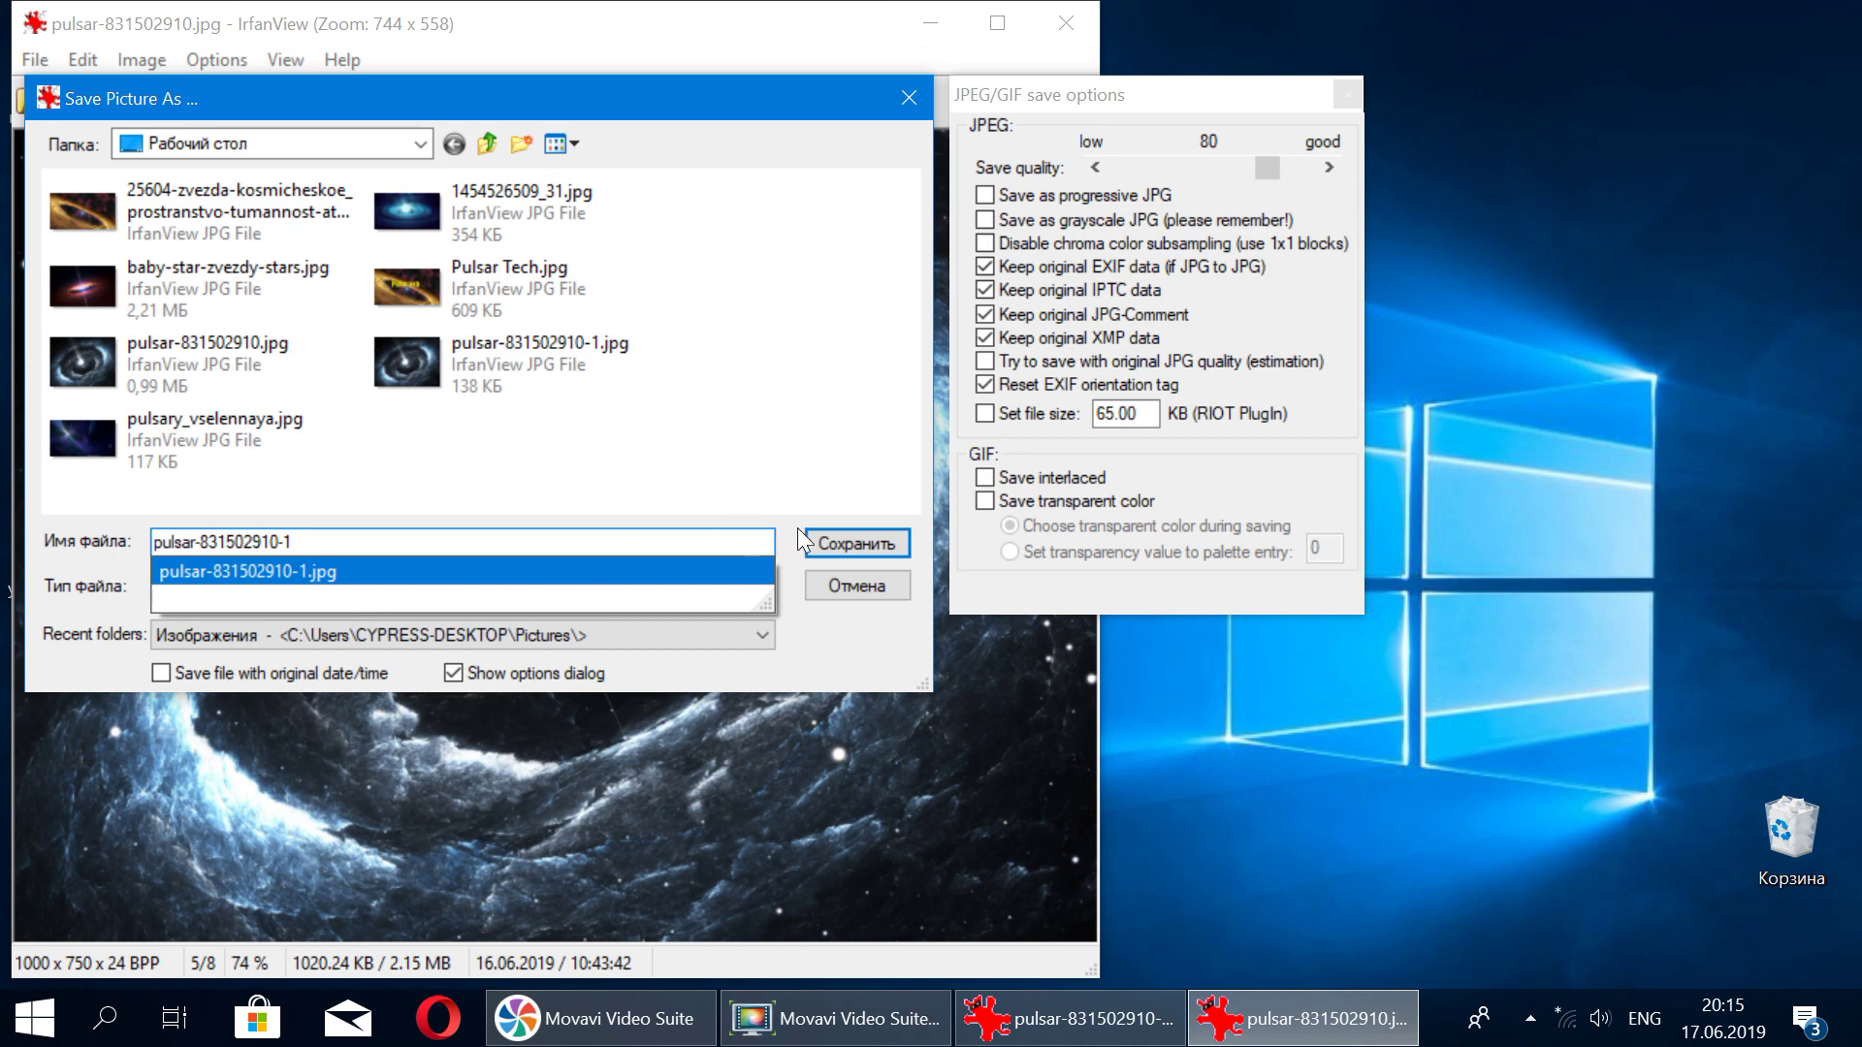
left_click(836, 539)
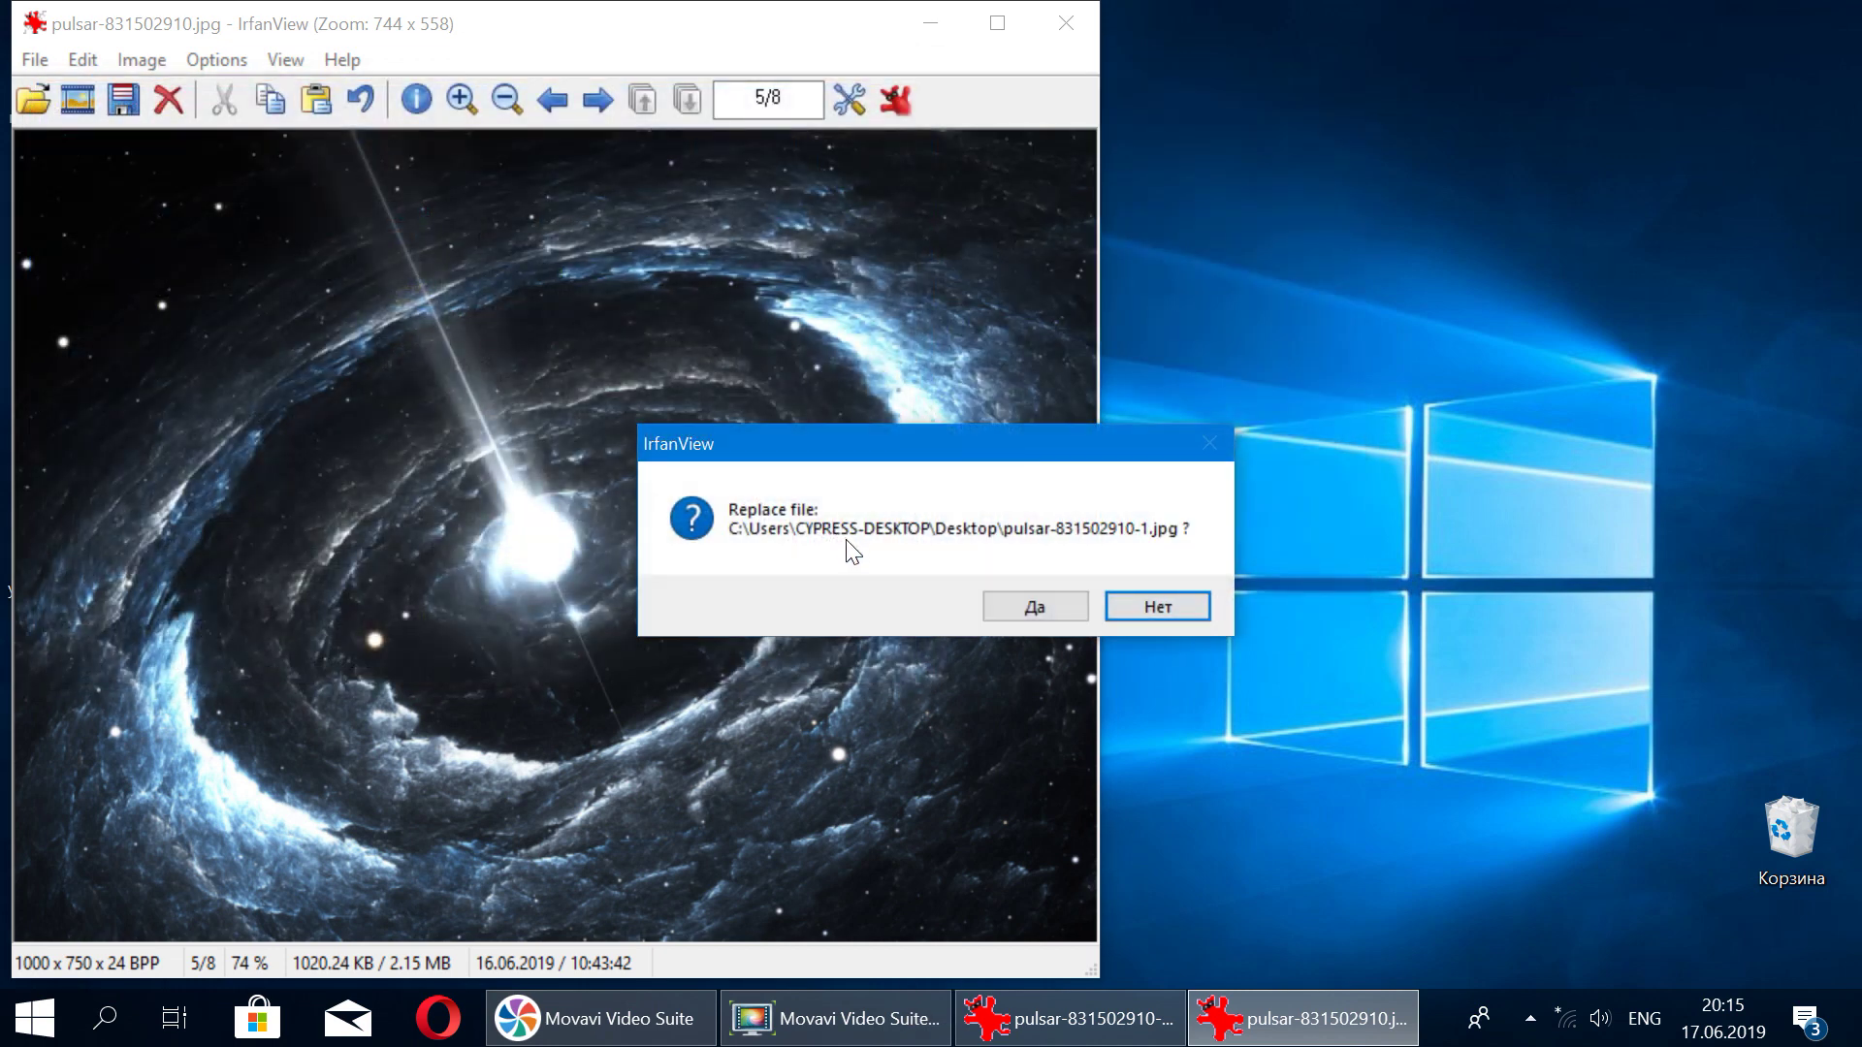
left_click(1056, 607)
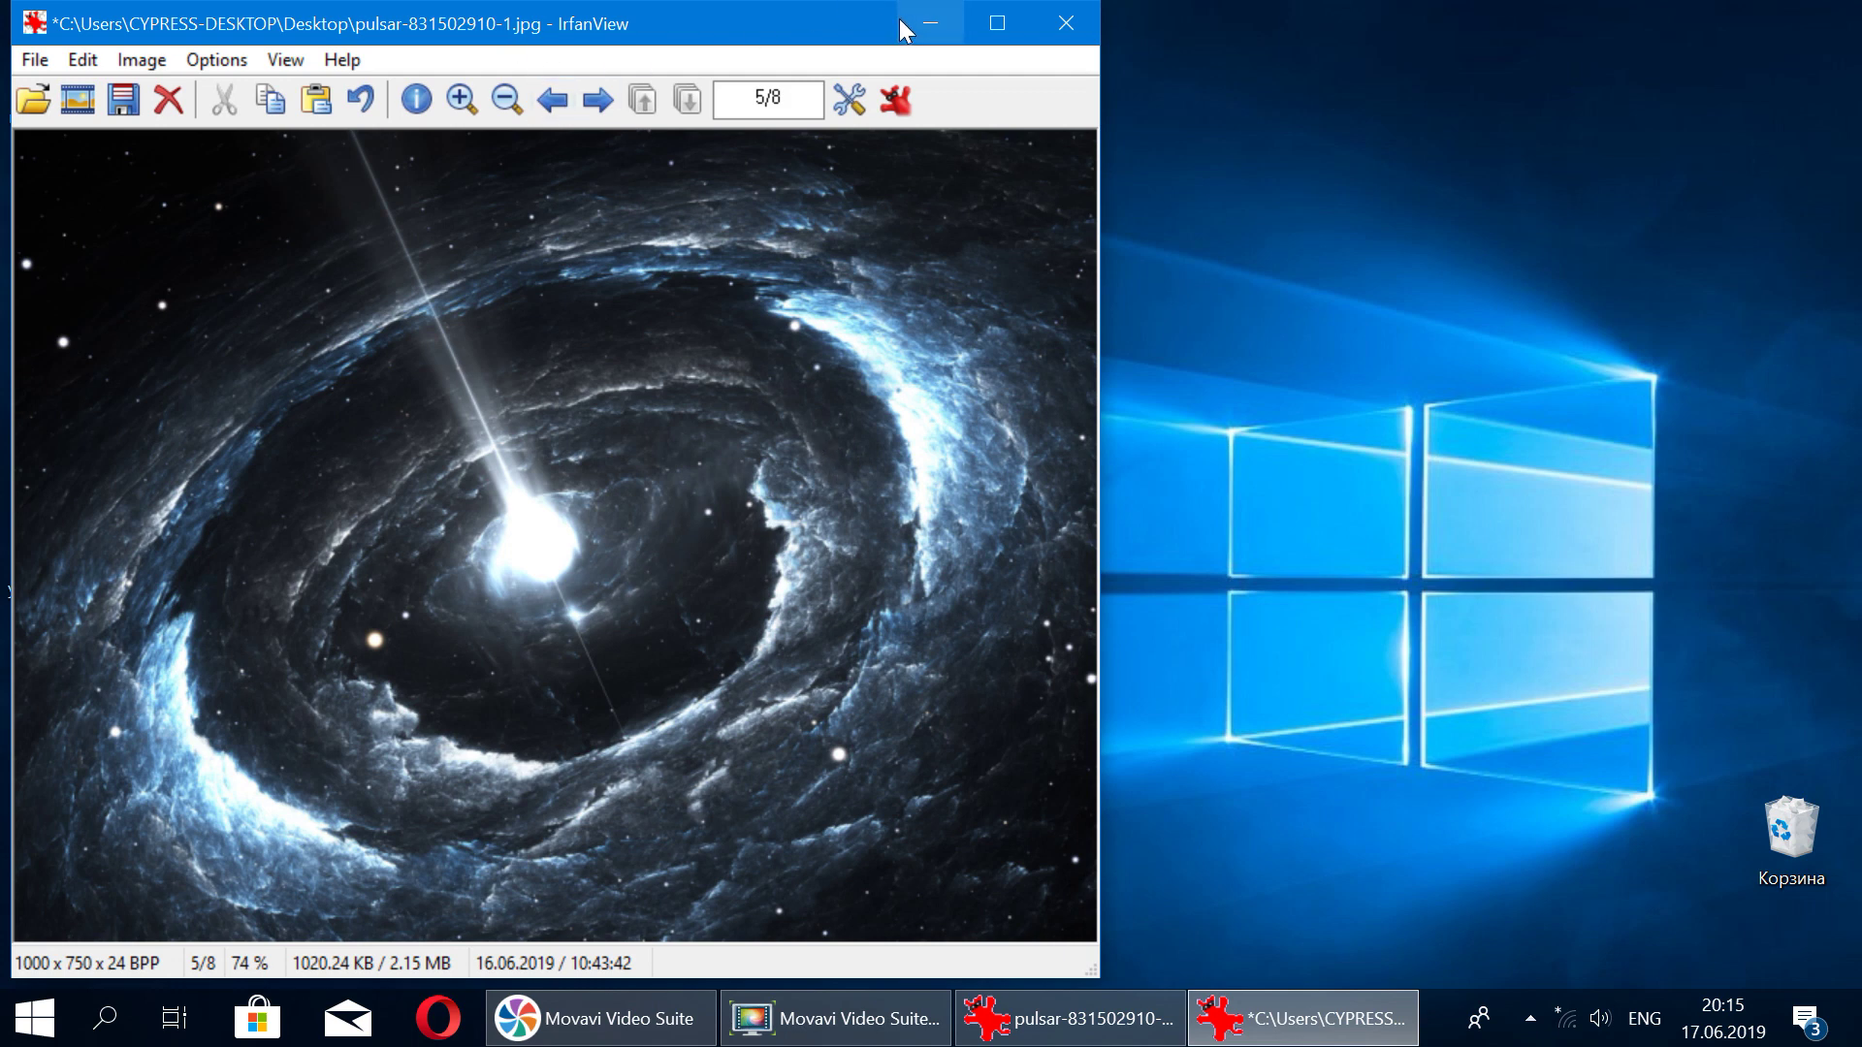
Step: Close the image window and place pulsar-831502910.jpg and pulsar-831502910-1.jpg side by side in an empty area of the desktop
left_click(1071, 37)
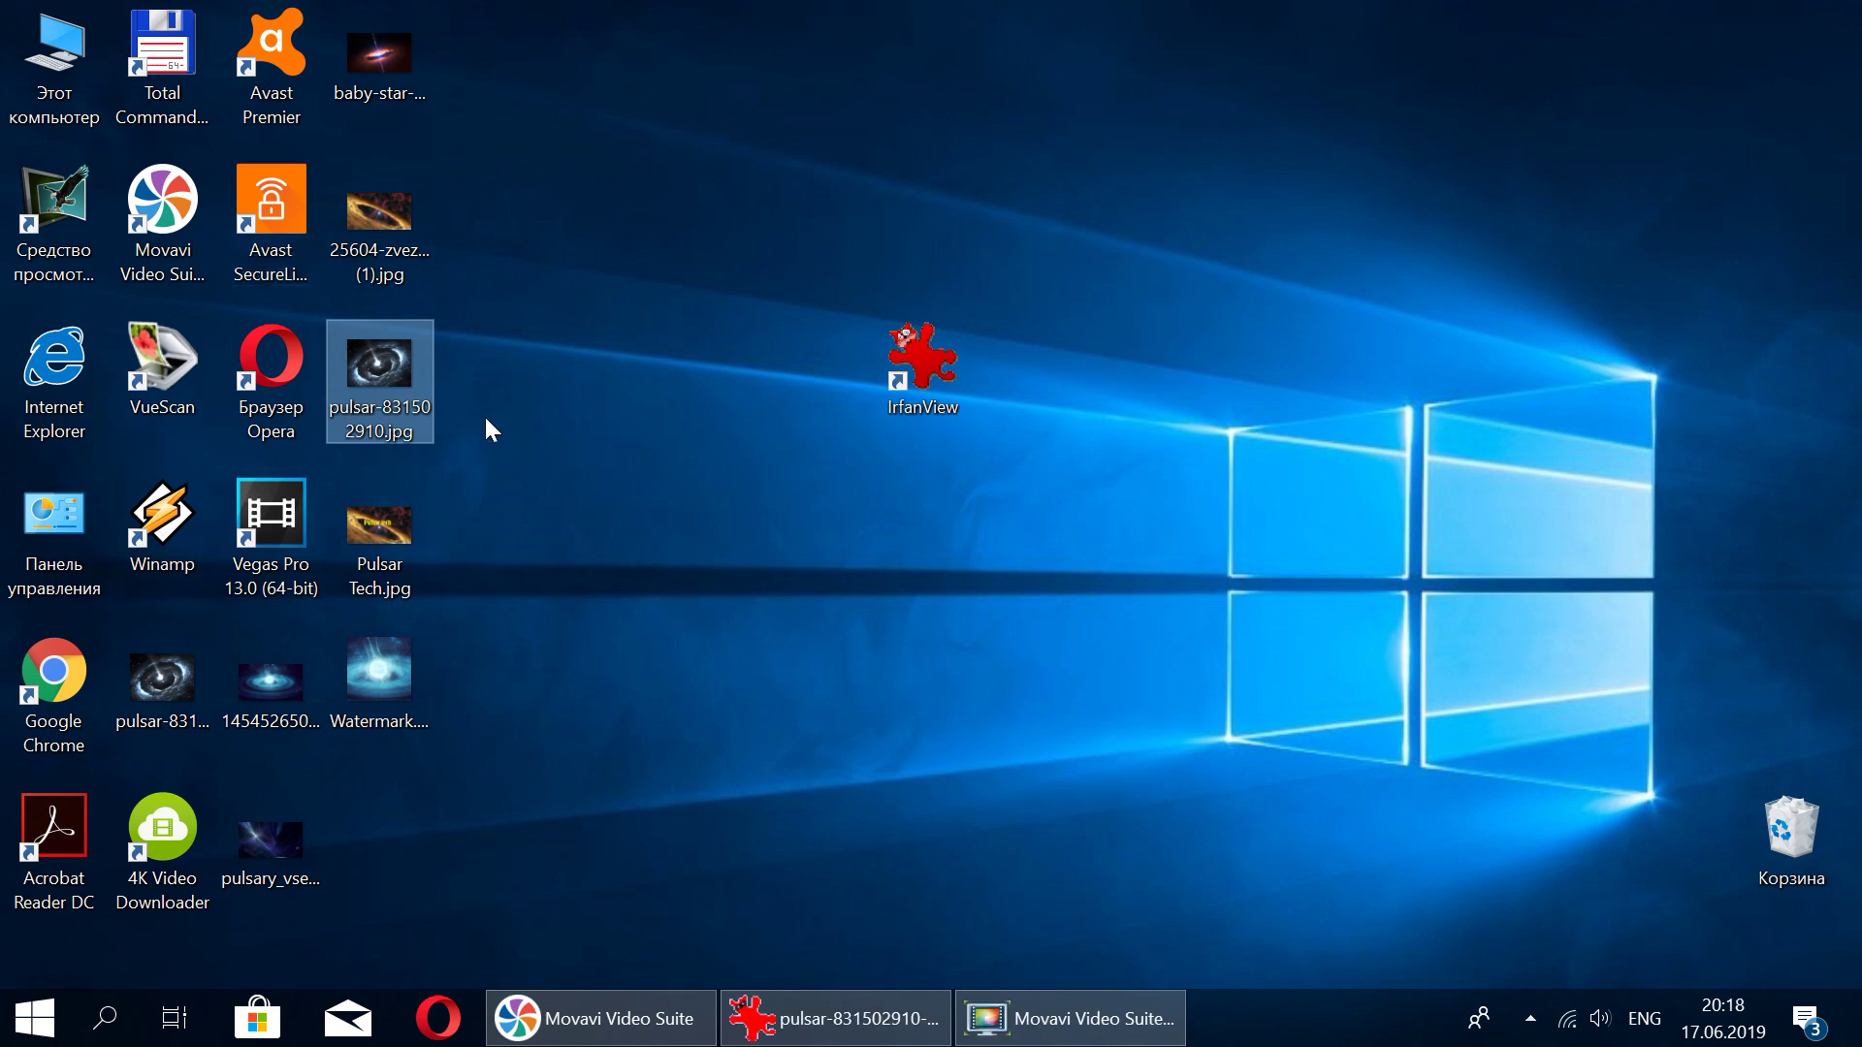
left_click_drag(406, 361, 1183, 541)
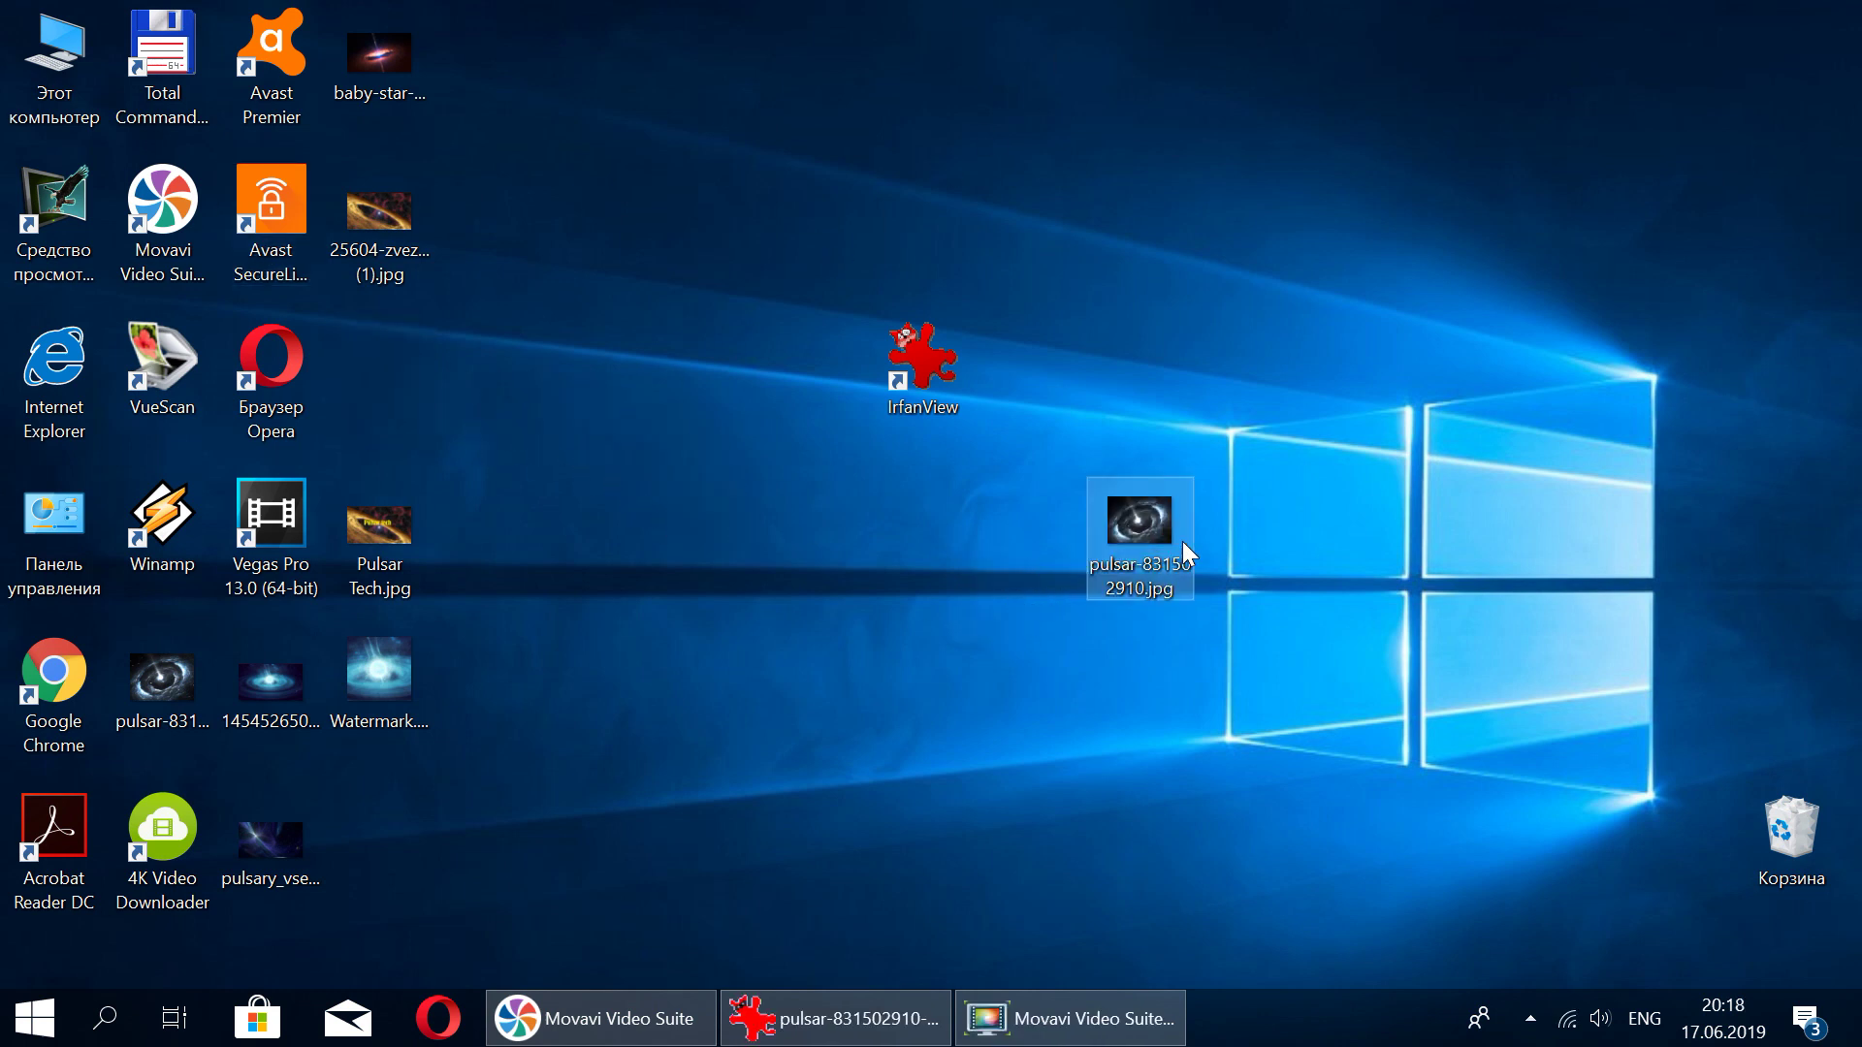
left_click_drag(171, 700, 1032, 540)
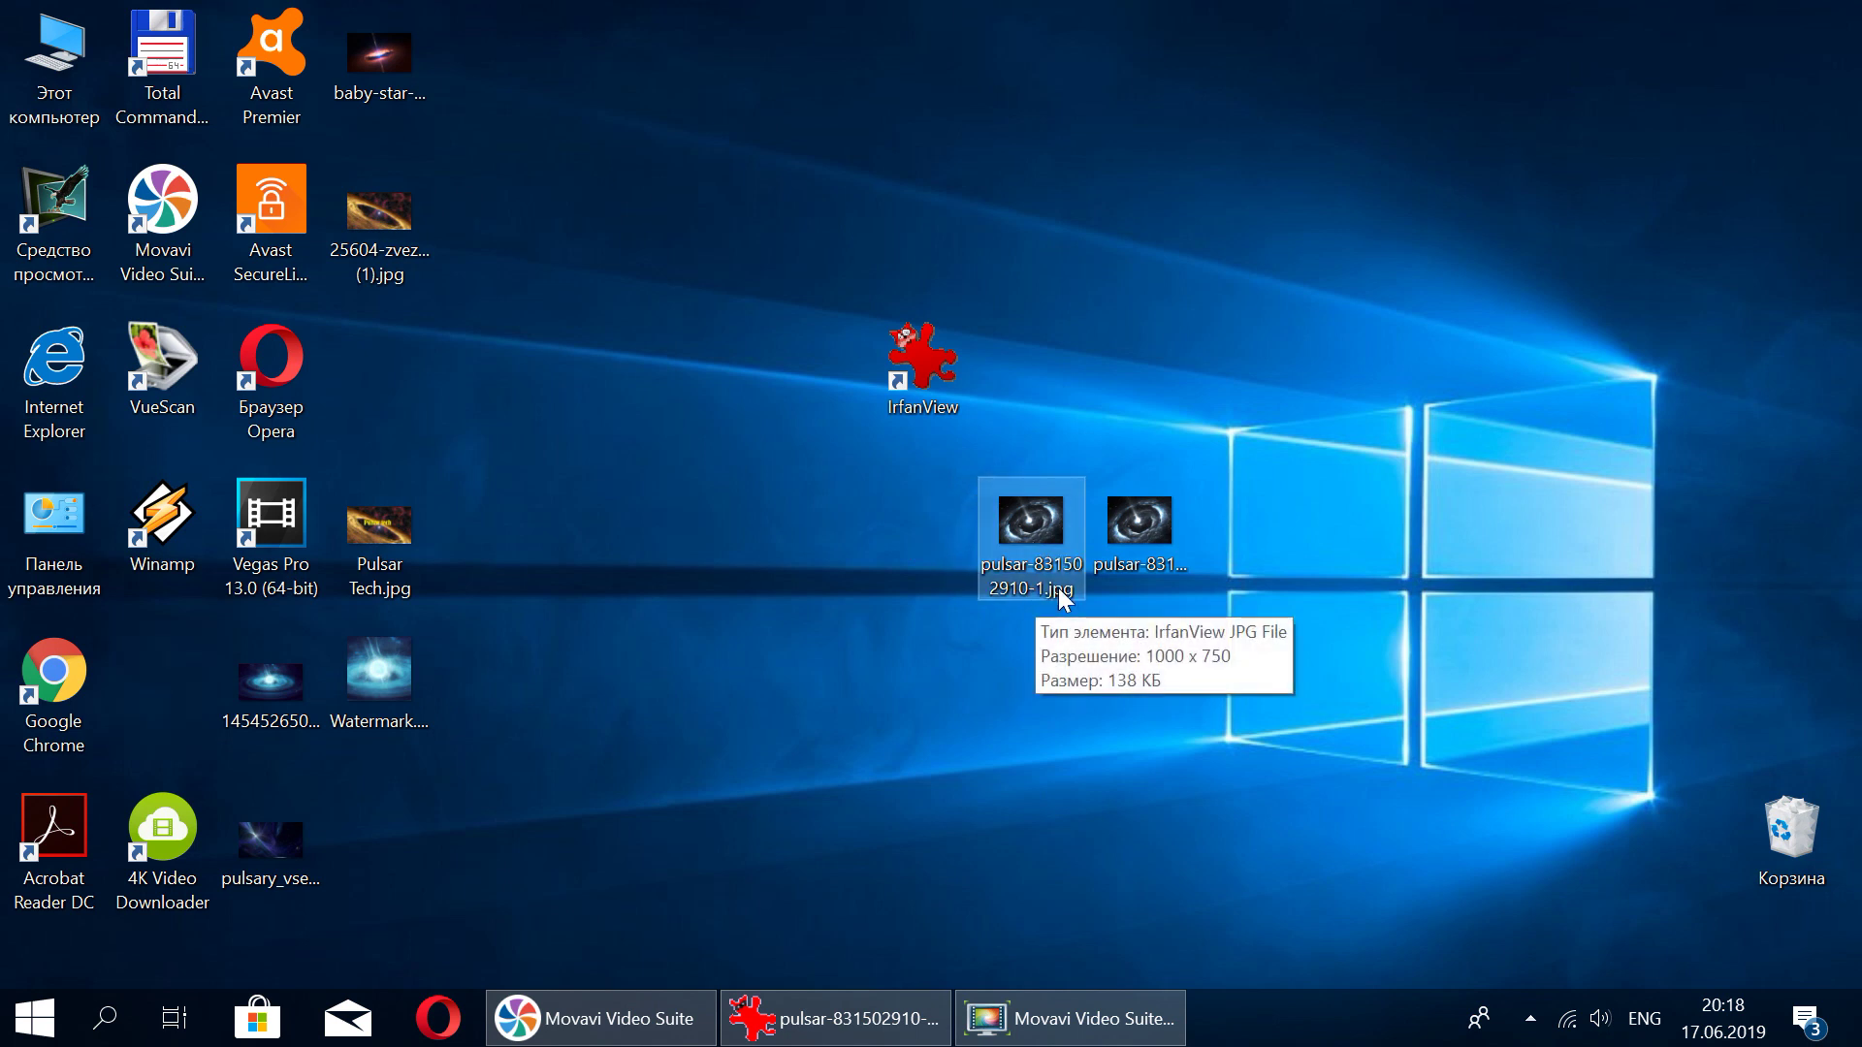
Step: Compare the file properties of pulsar-831502910.jpg and pulsar-831502910-1.jpg side by side, checking their file sizes and resolution
right_click(1140, 524)
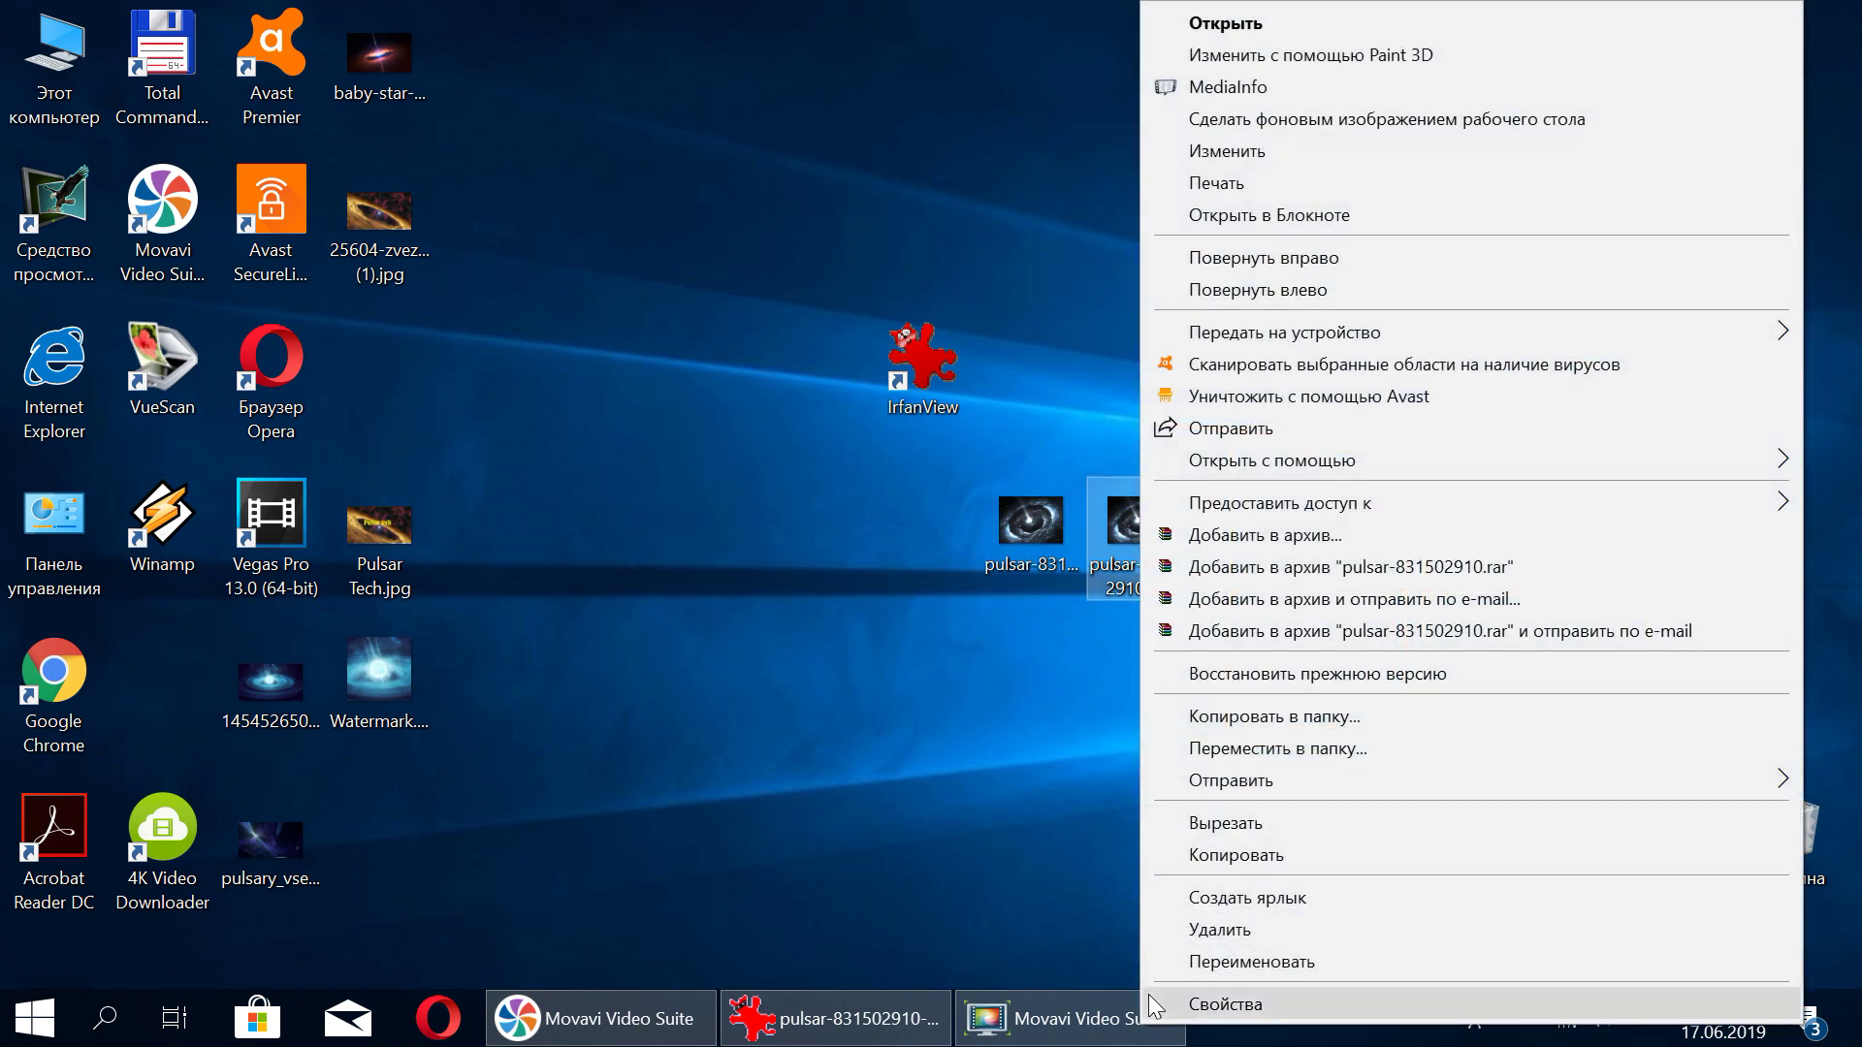
left_click(1149, 996)
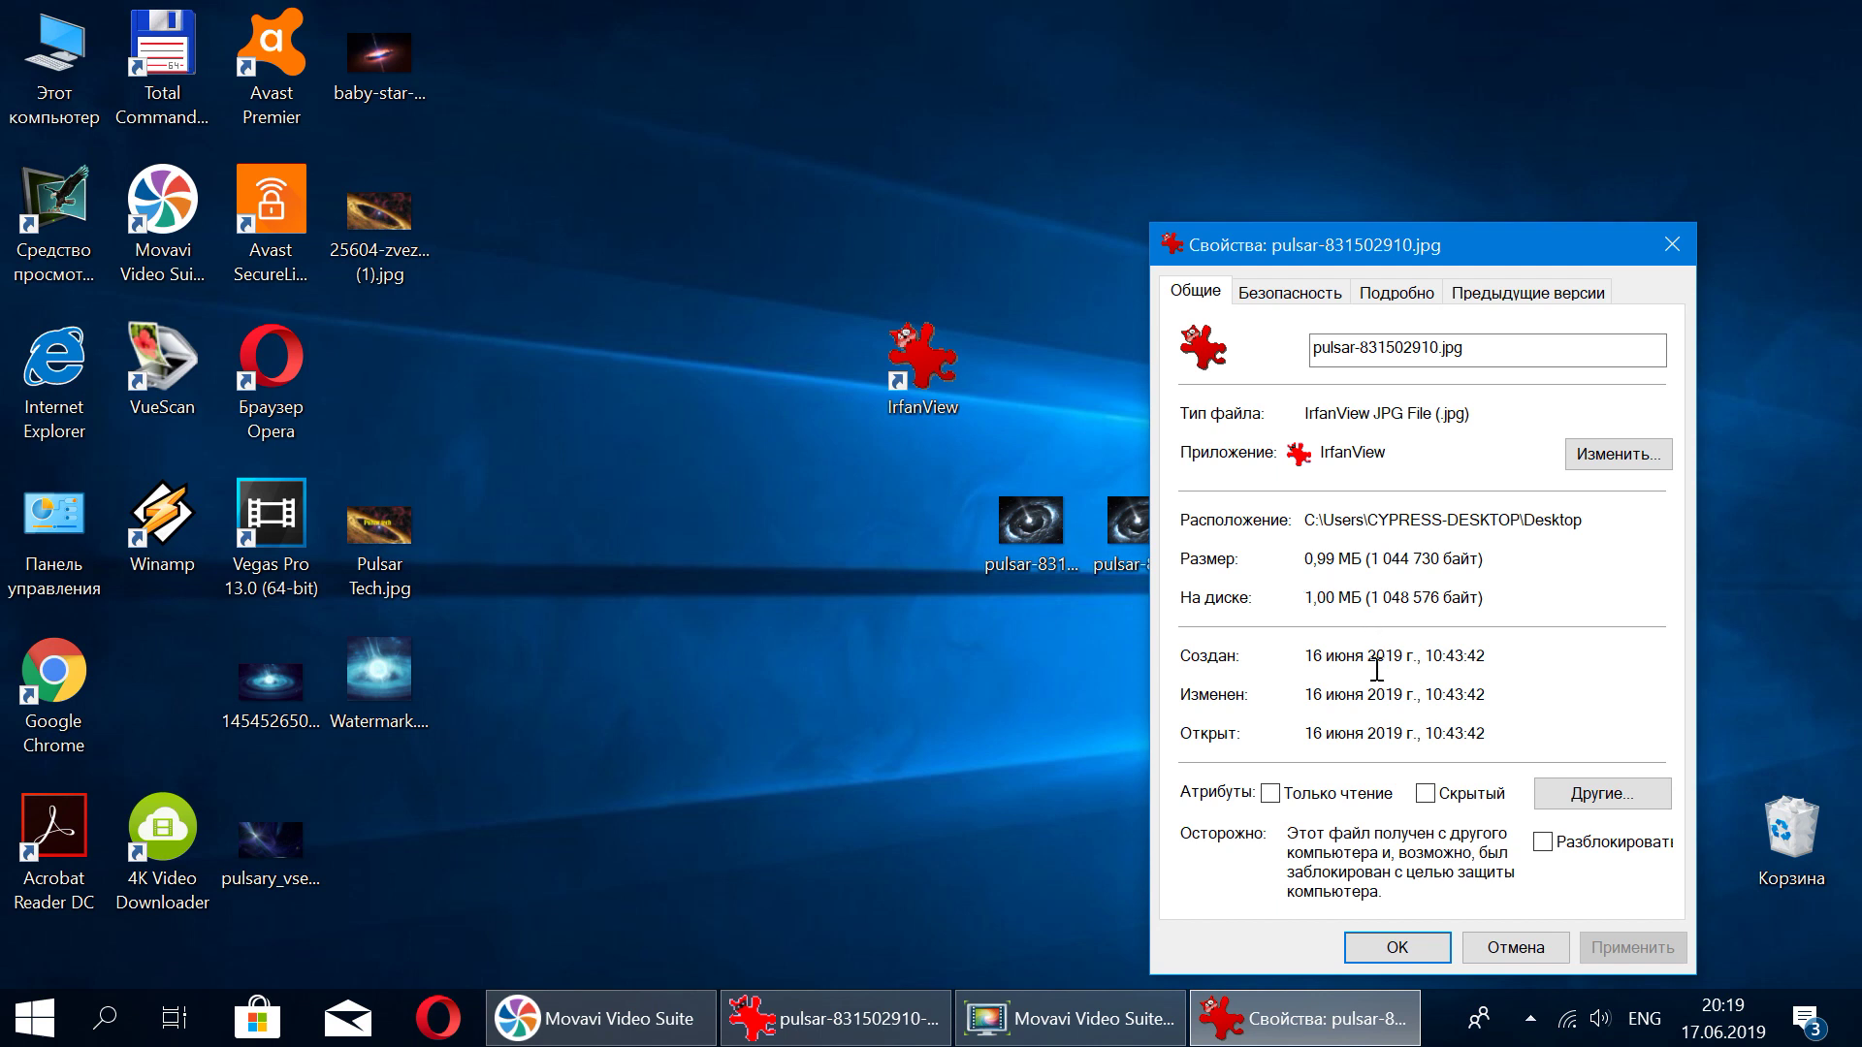
right_click(1028, 526)
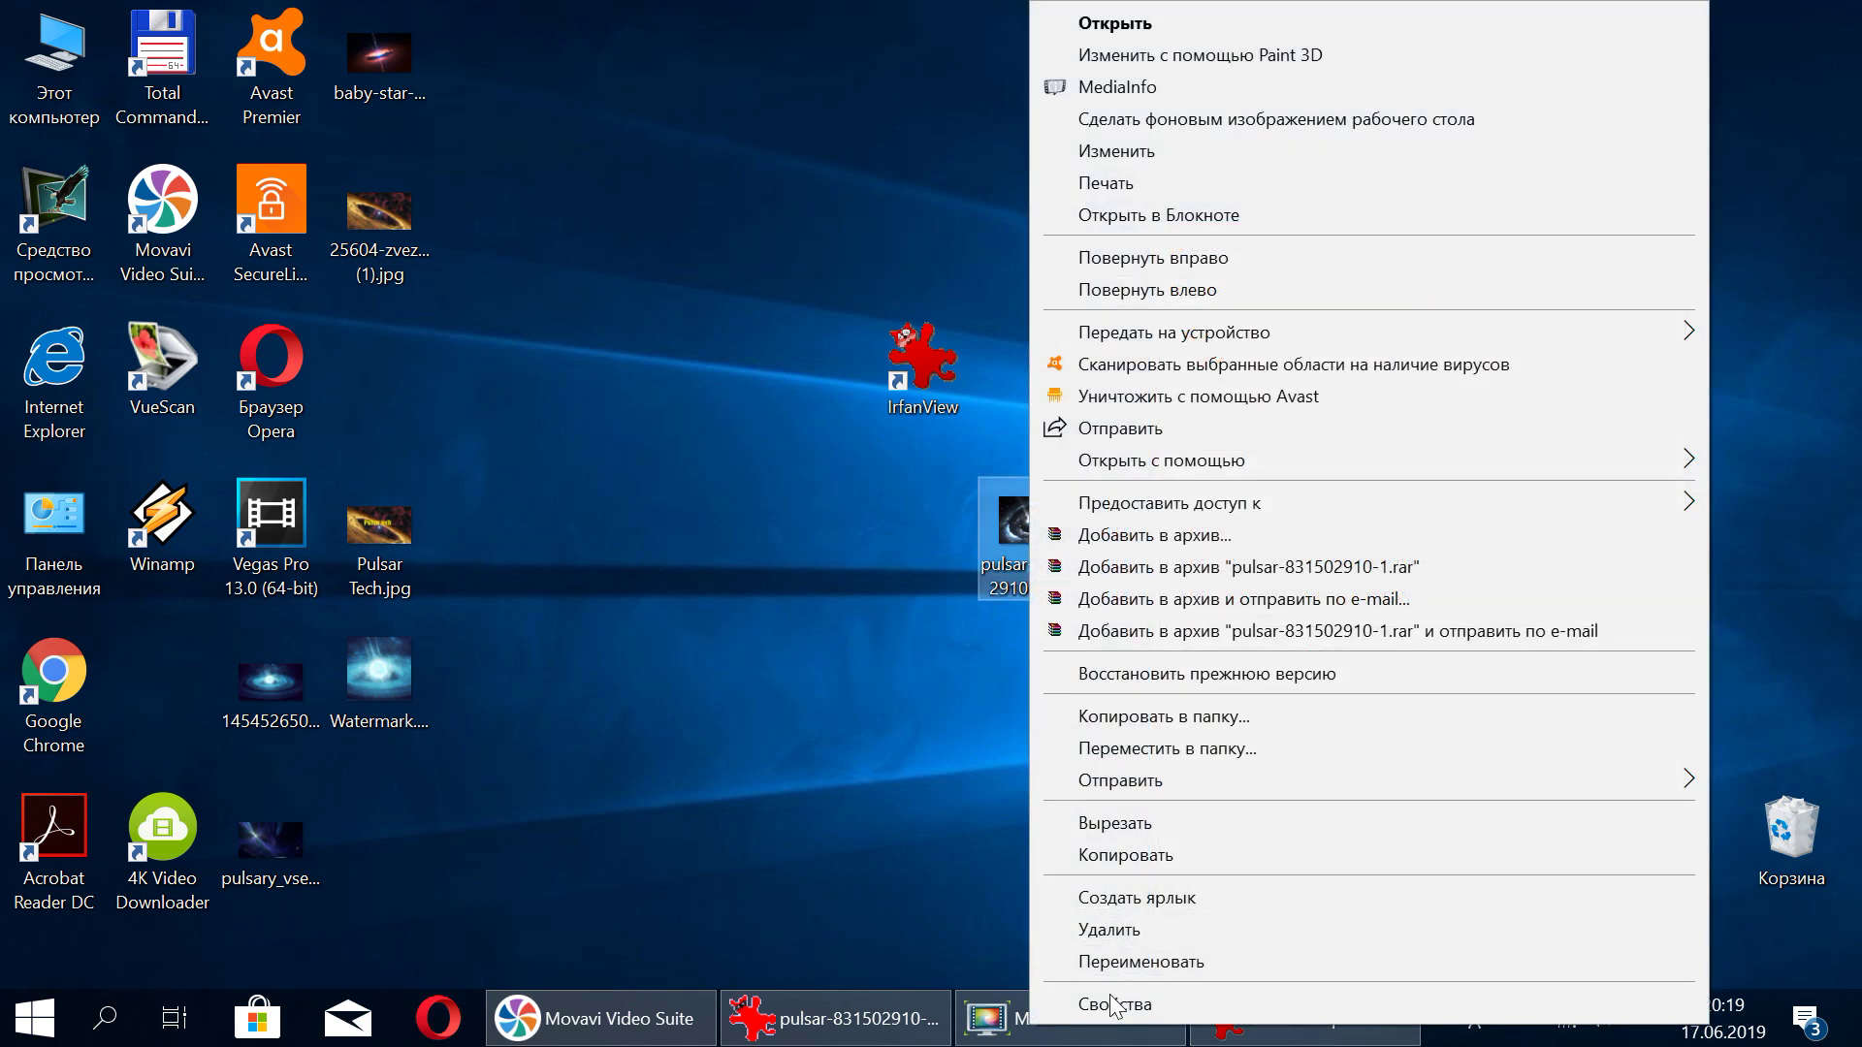
left_click(1112, 991)
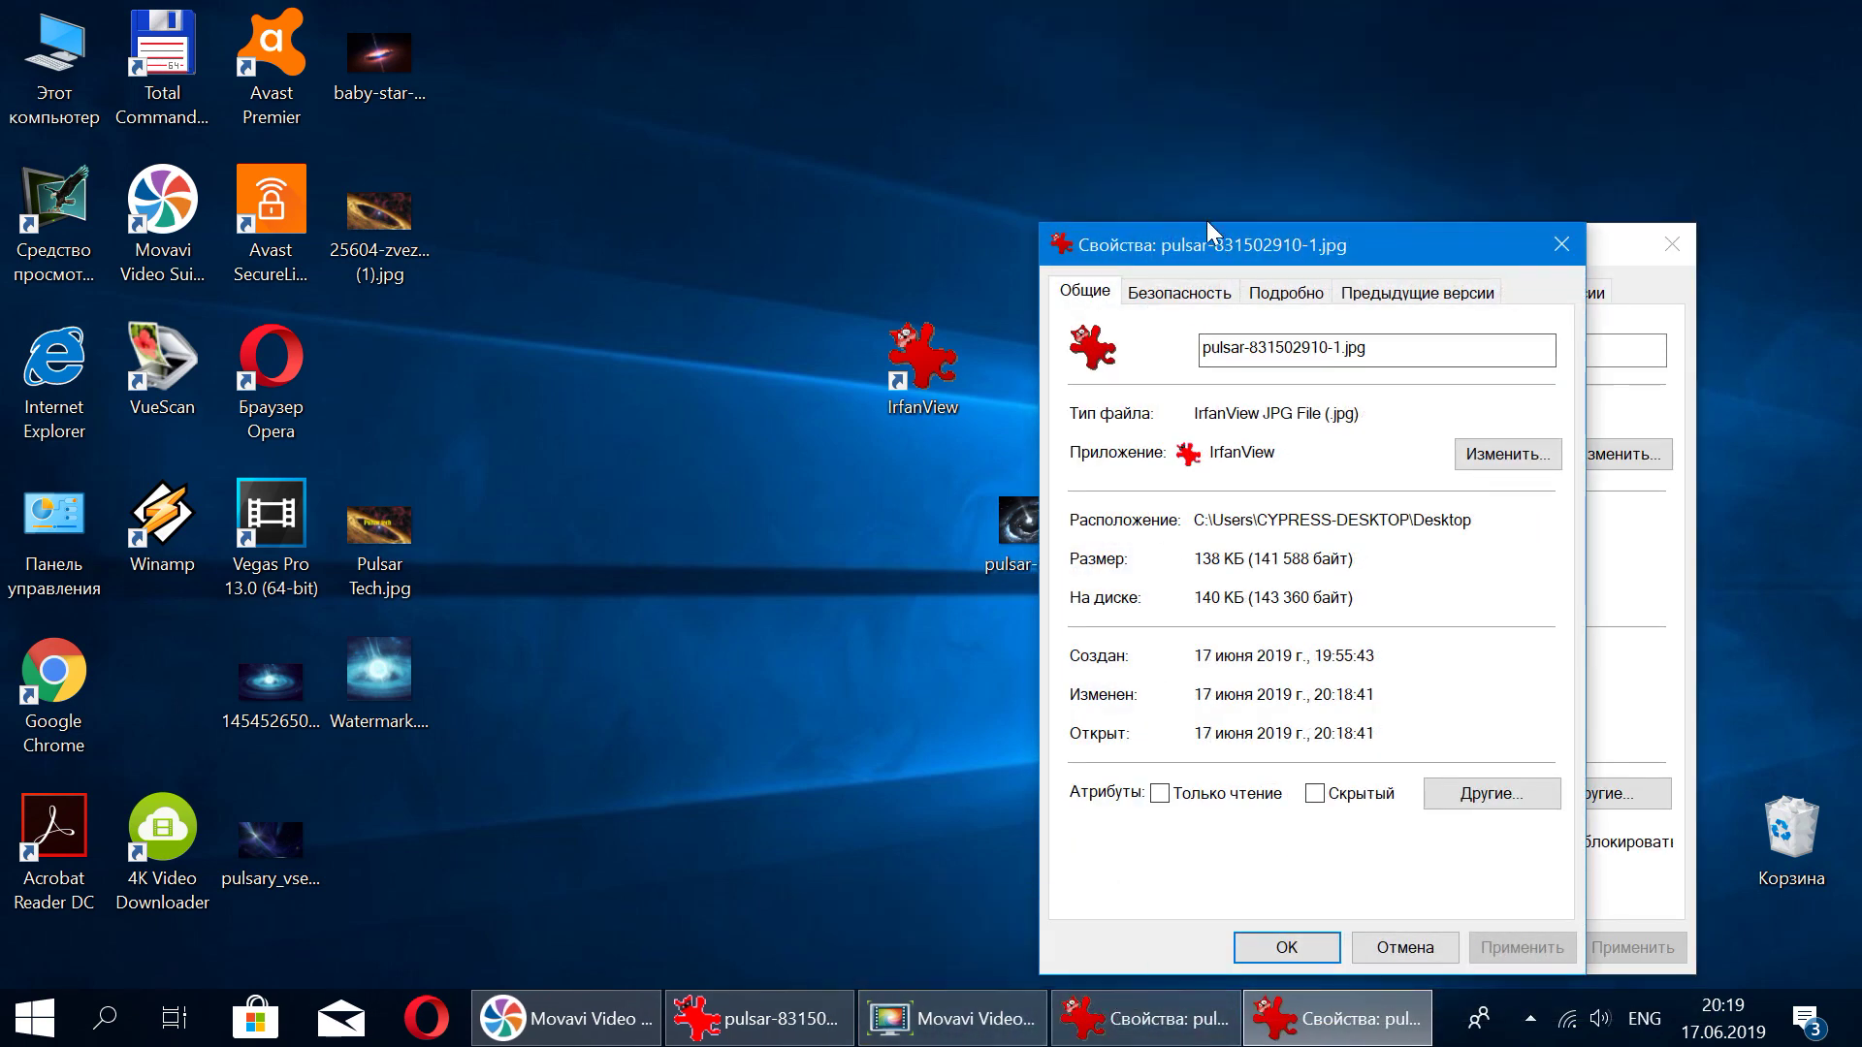
left_click_drag(1206, 231, 778, 225)
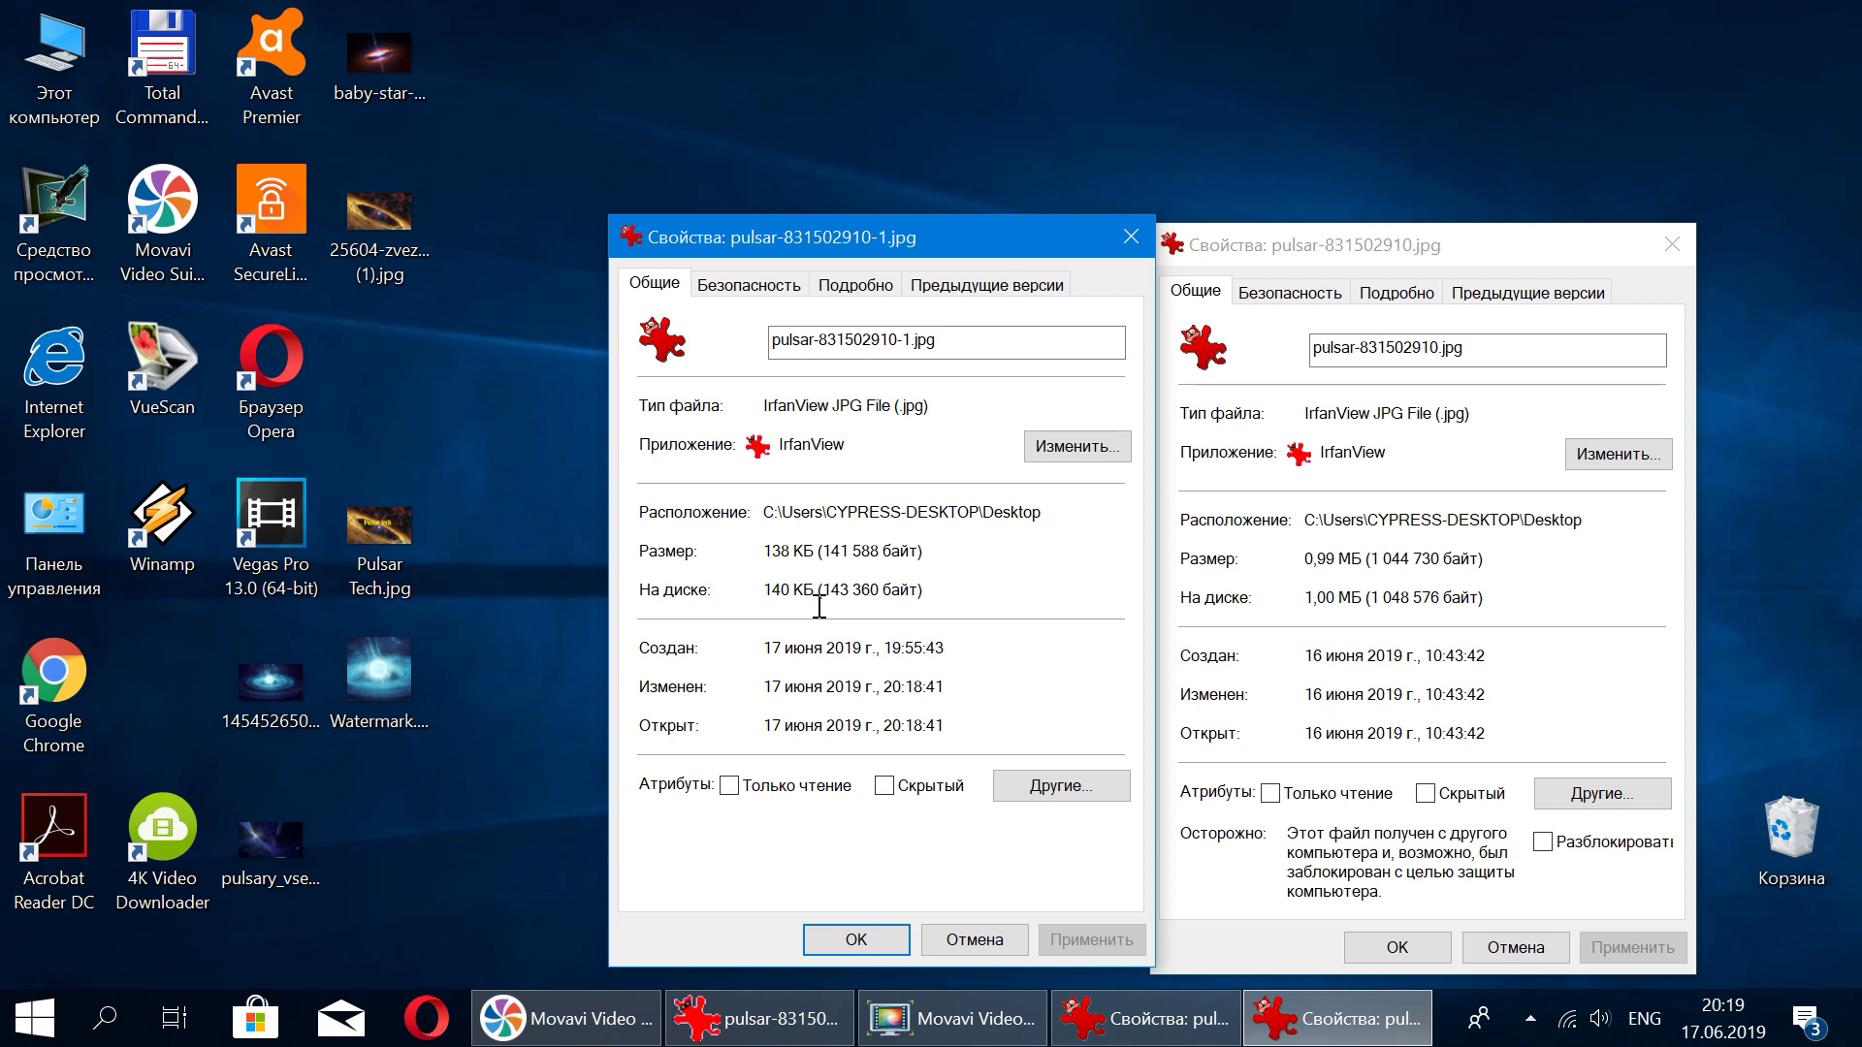
left_click(855, 941)
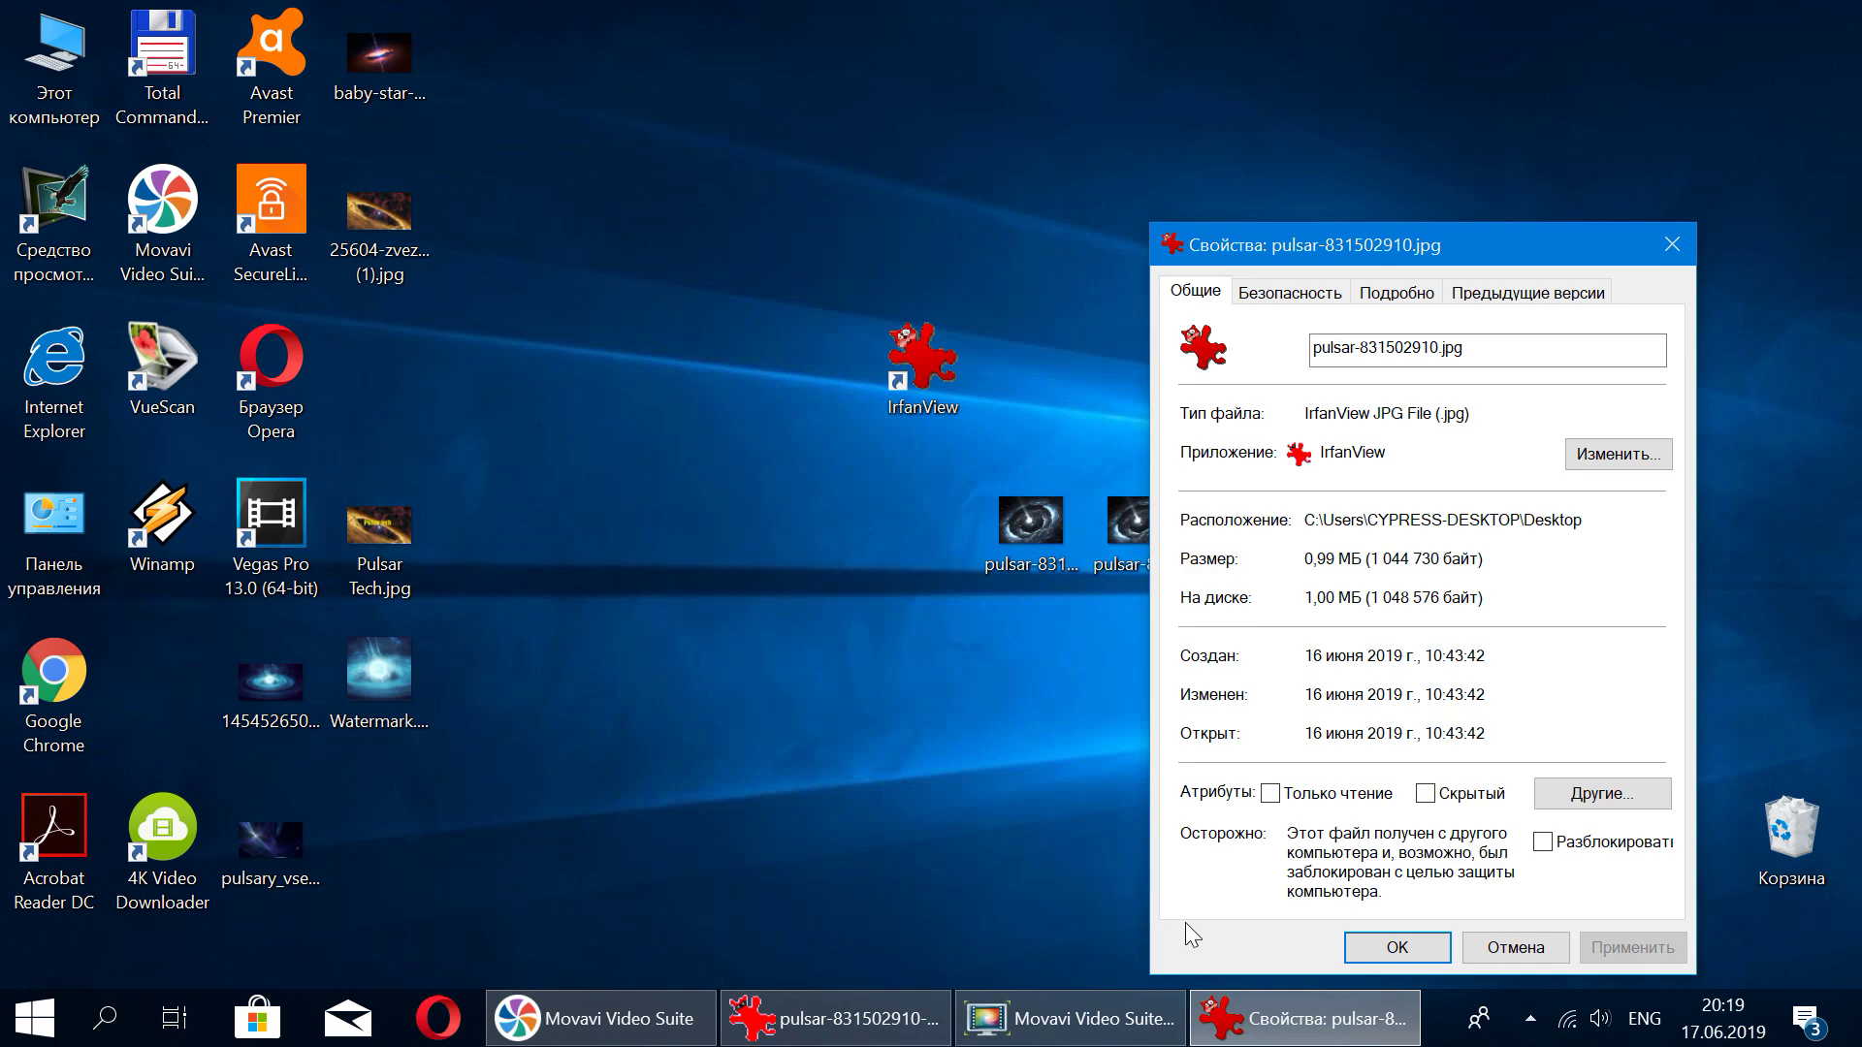
left_click(1366, 948)
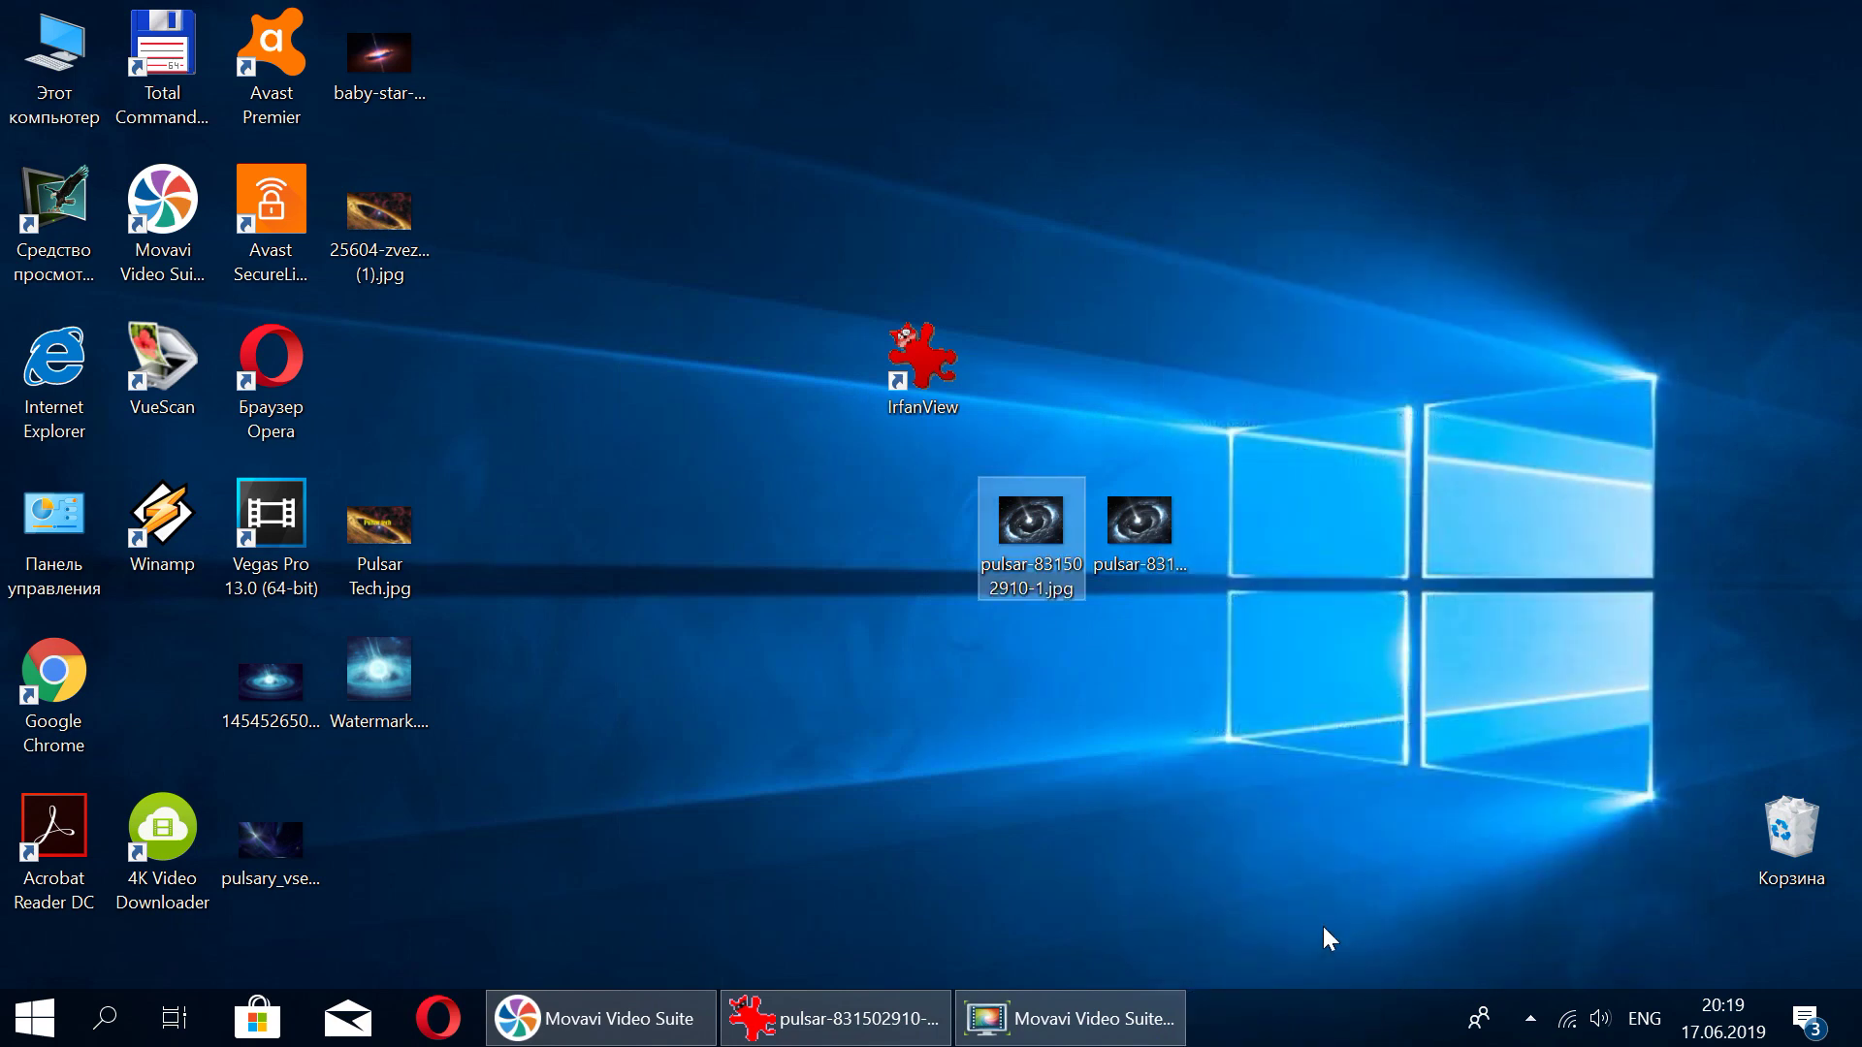
left_click(1133, 609)
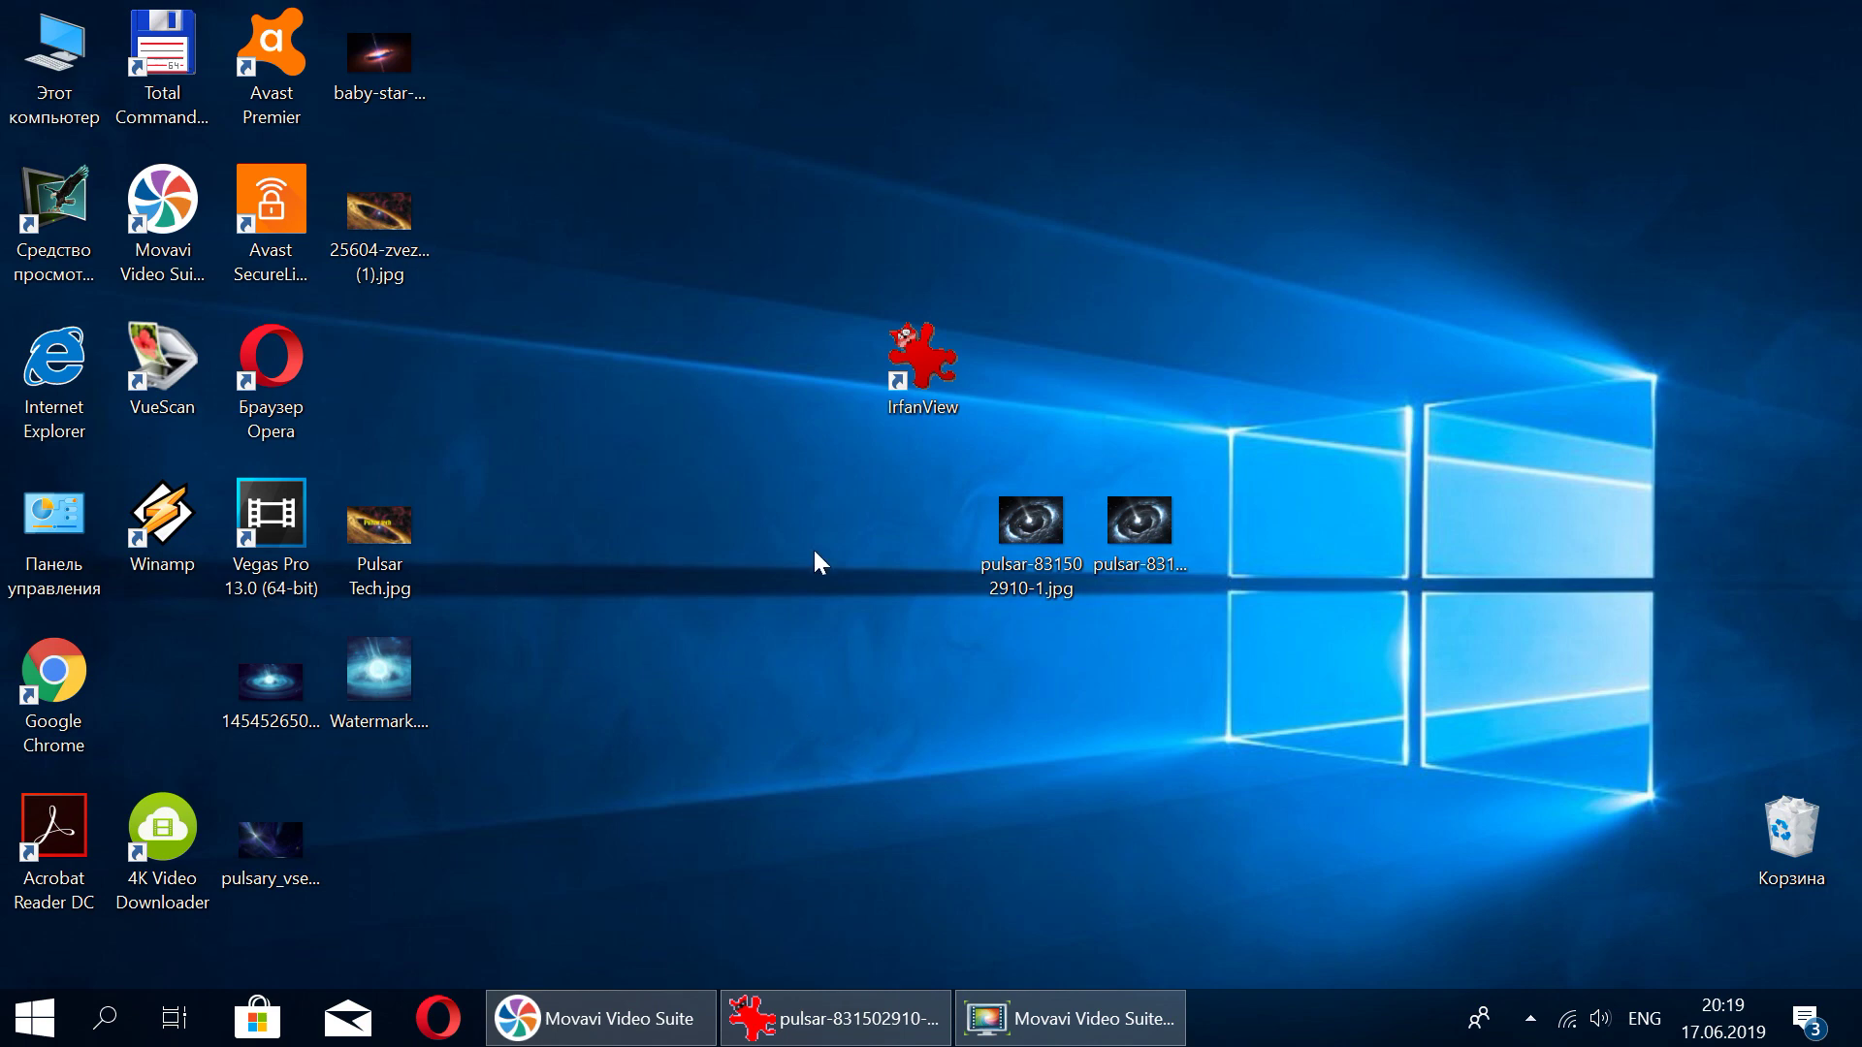
mouse_move(1120, 535)
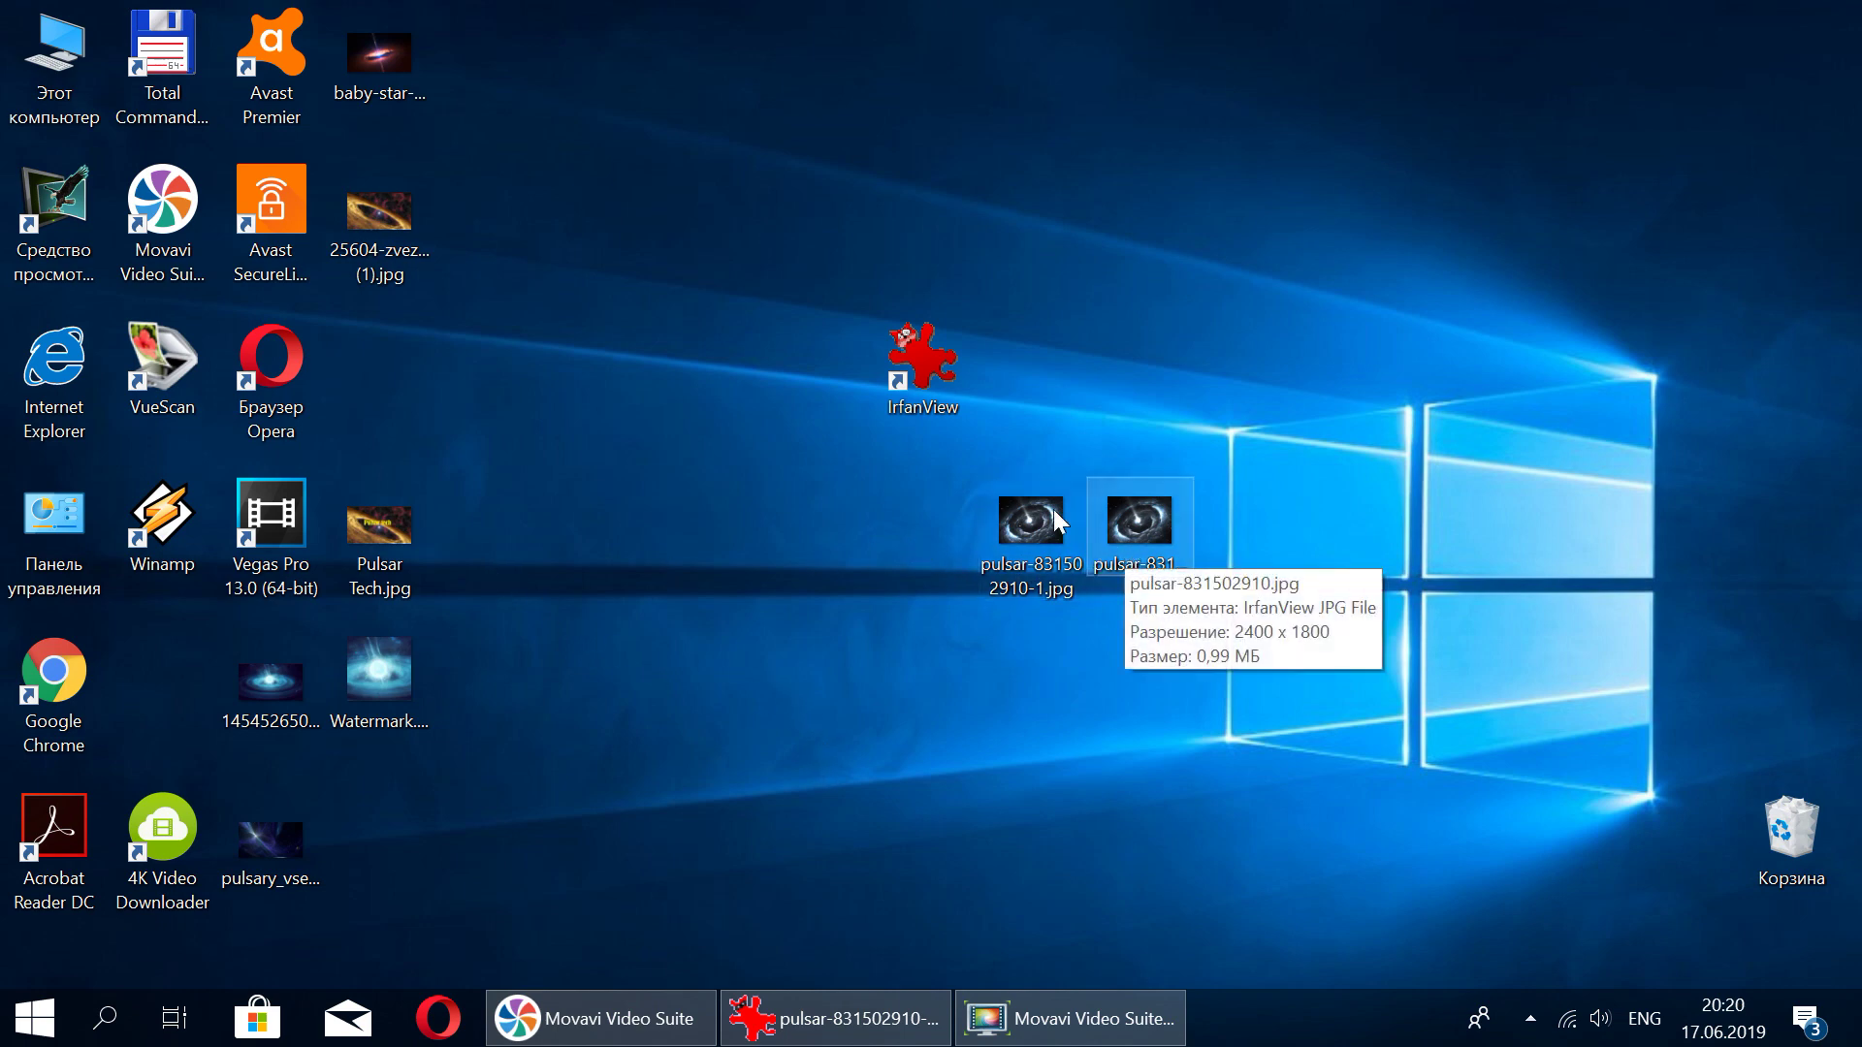
Step: Open the desktop image whose name starts with 25604-zvezda and look through the program's available commands for it
double_click(399, 252)
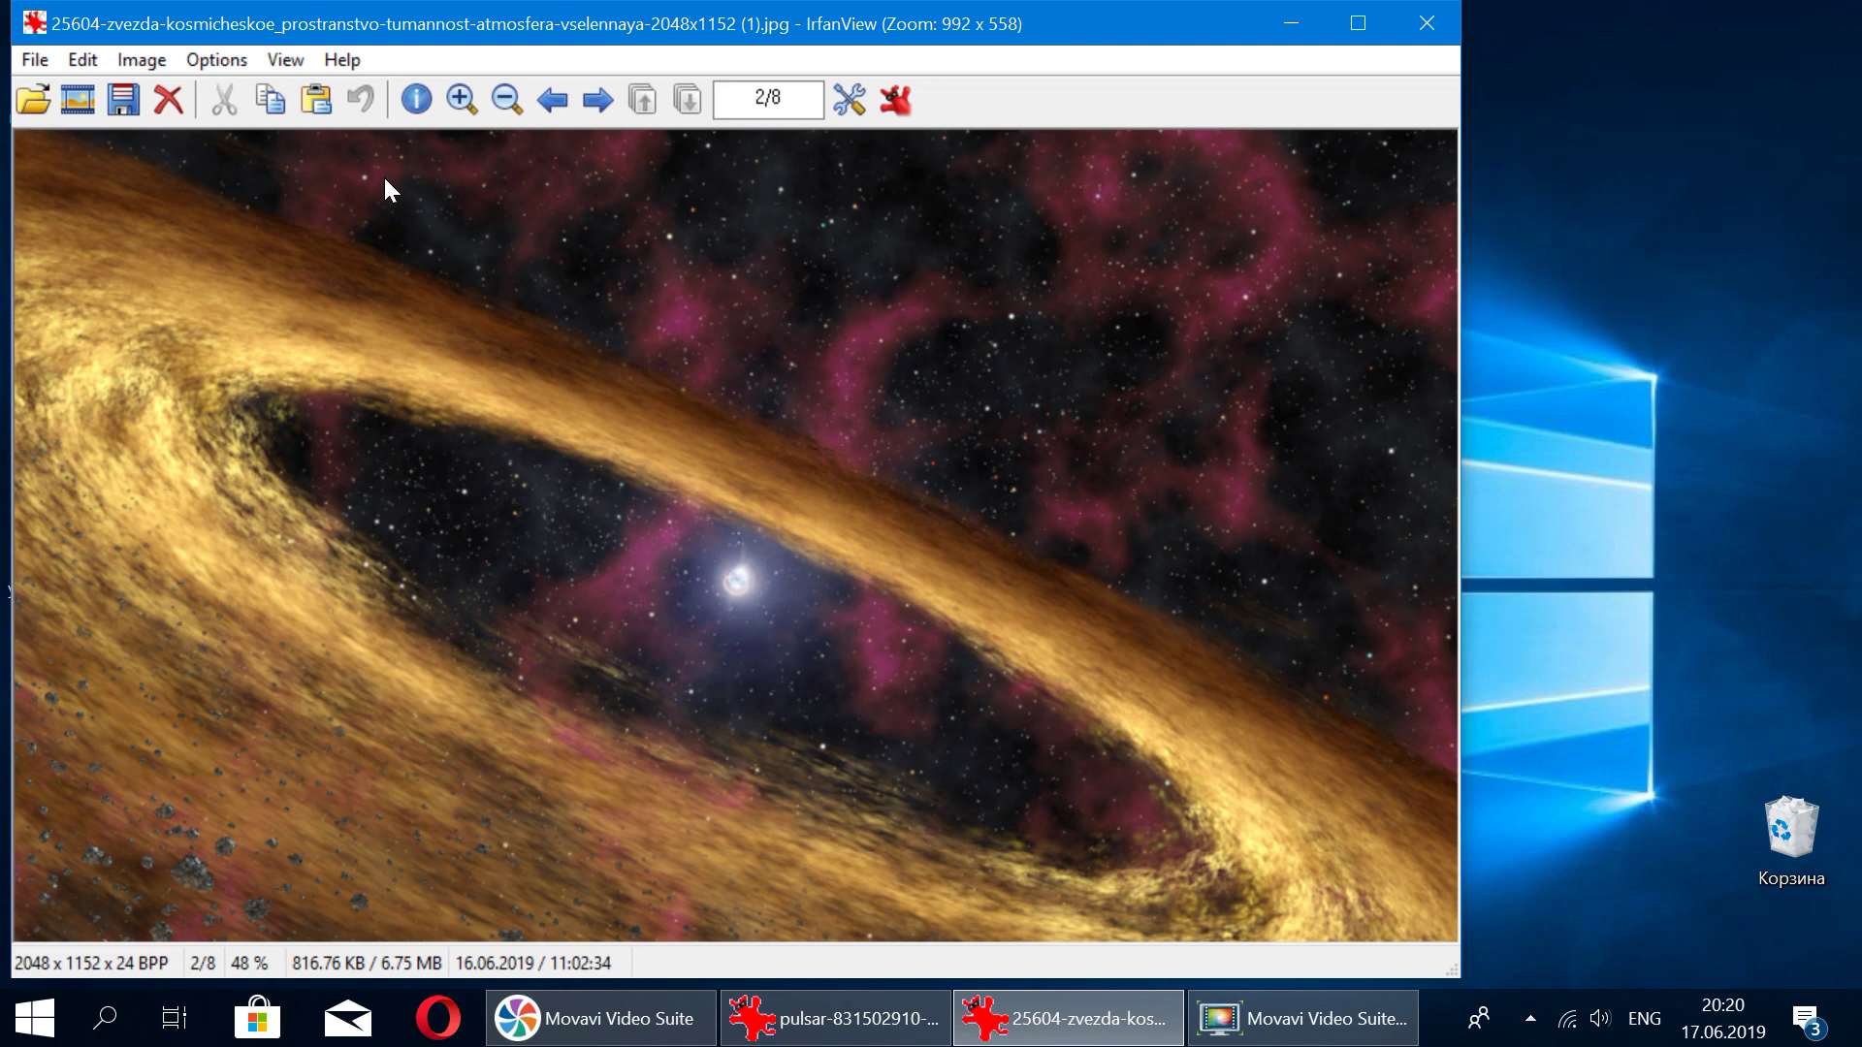
left_click(236, 58)
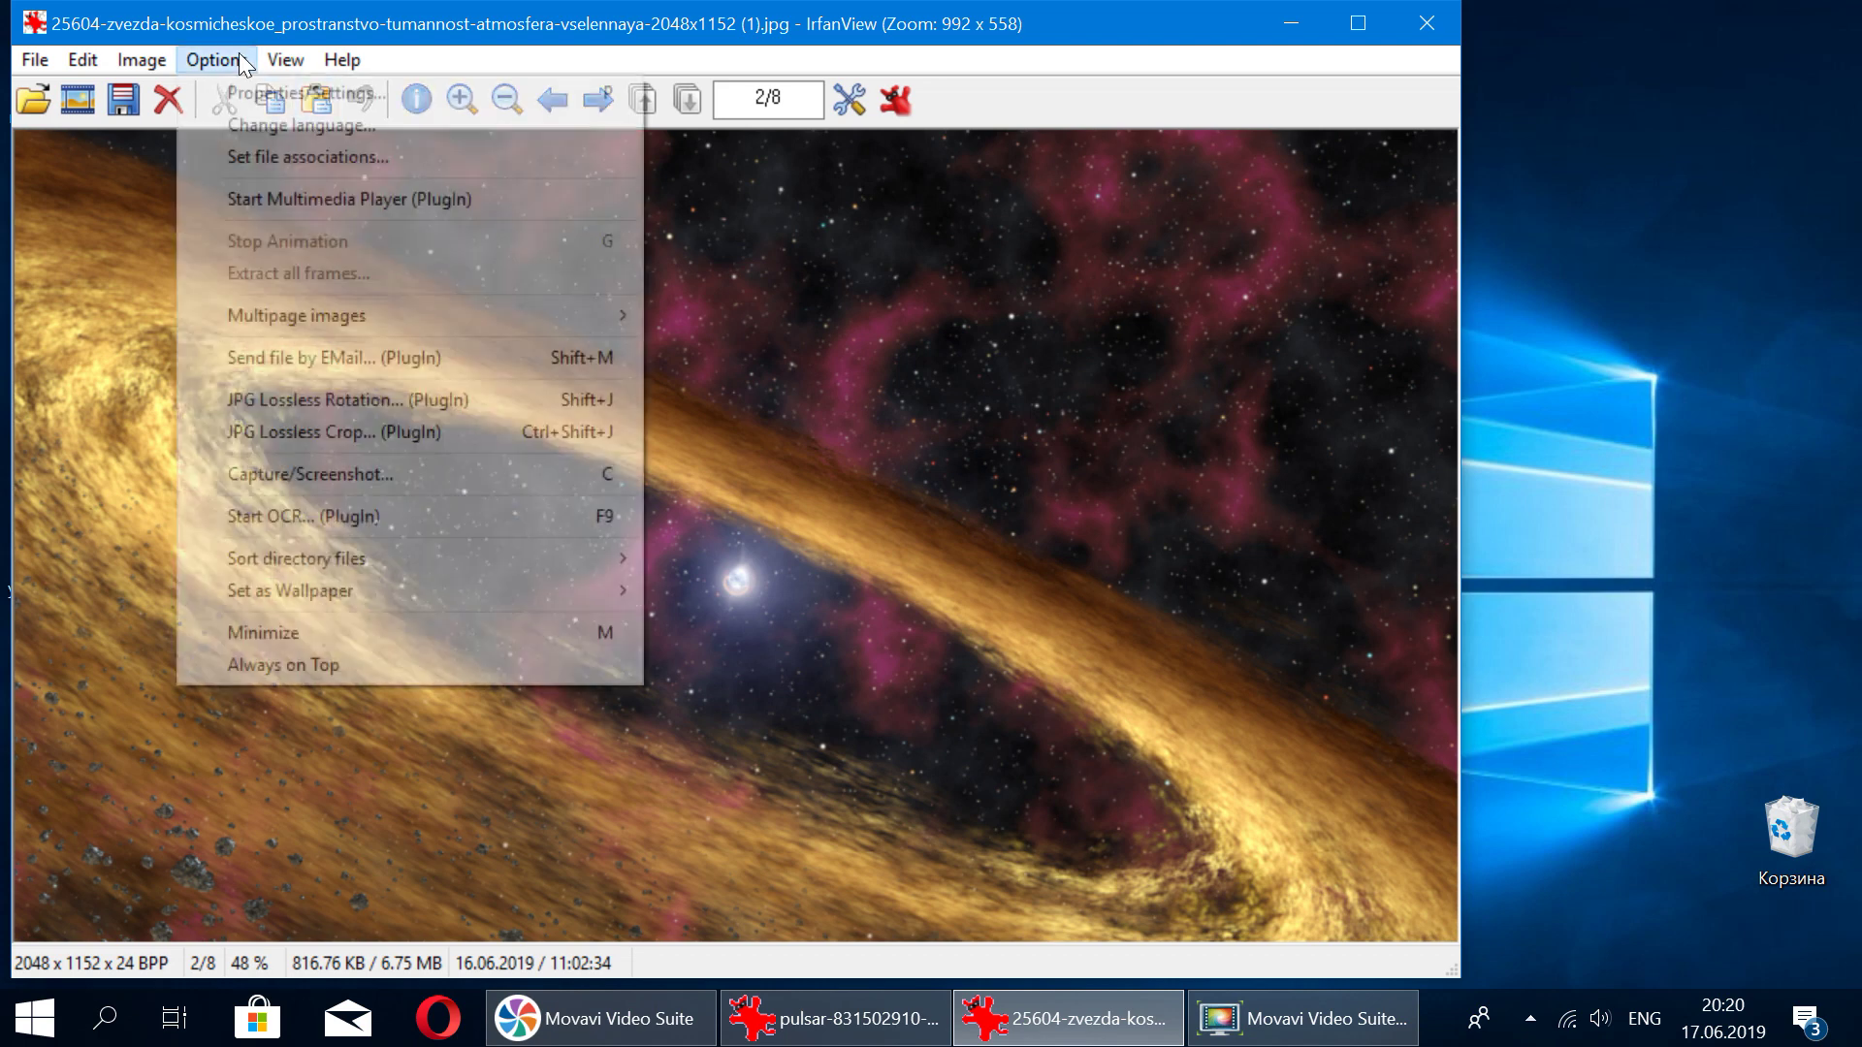
mouse_move(49, 61)
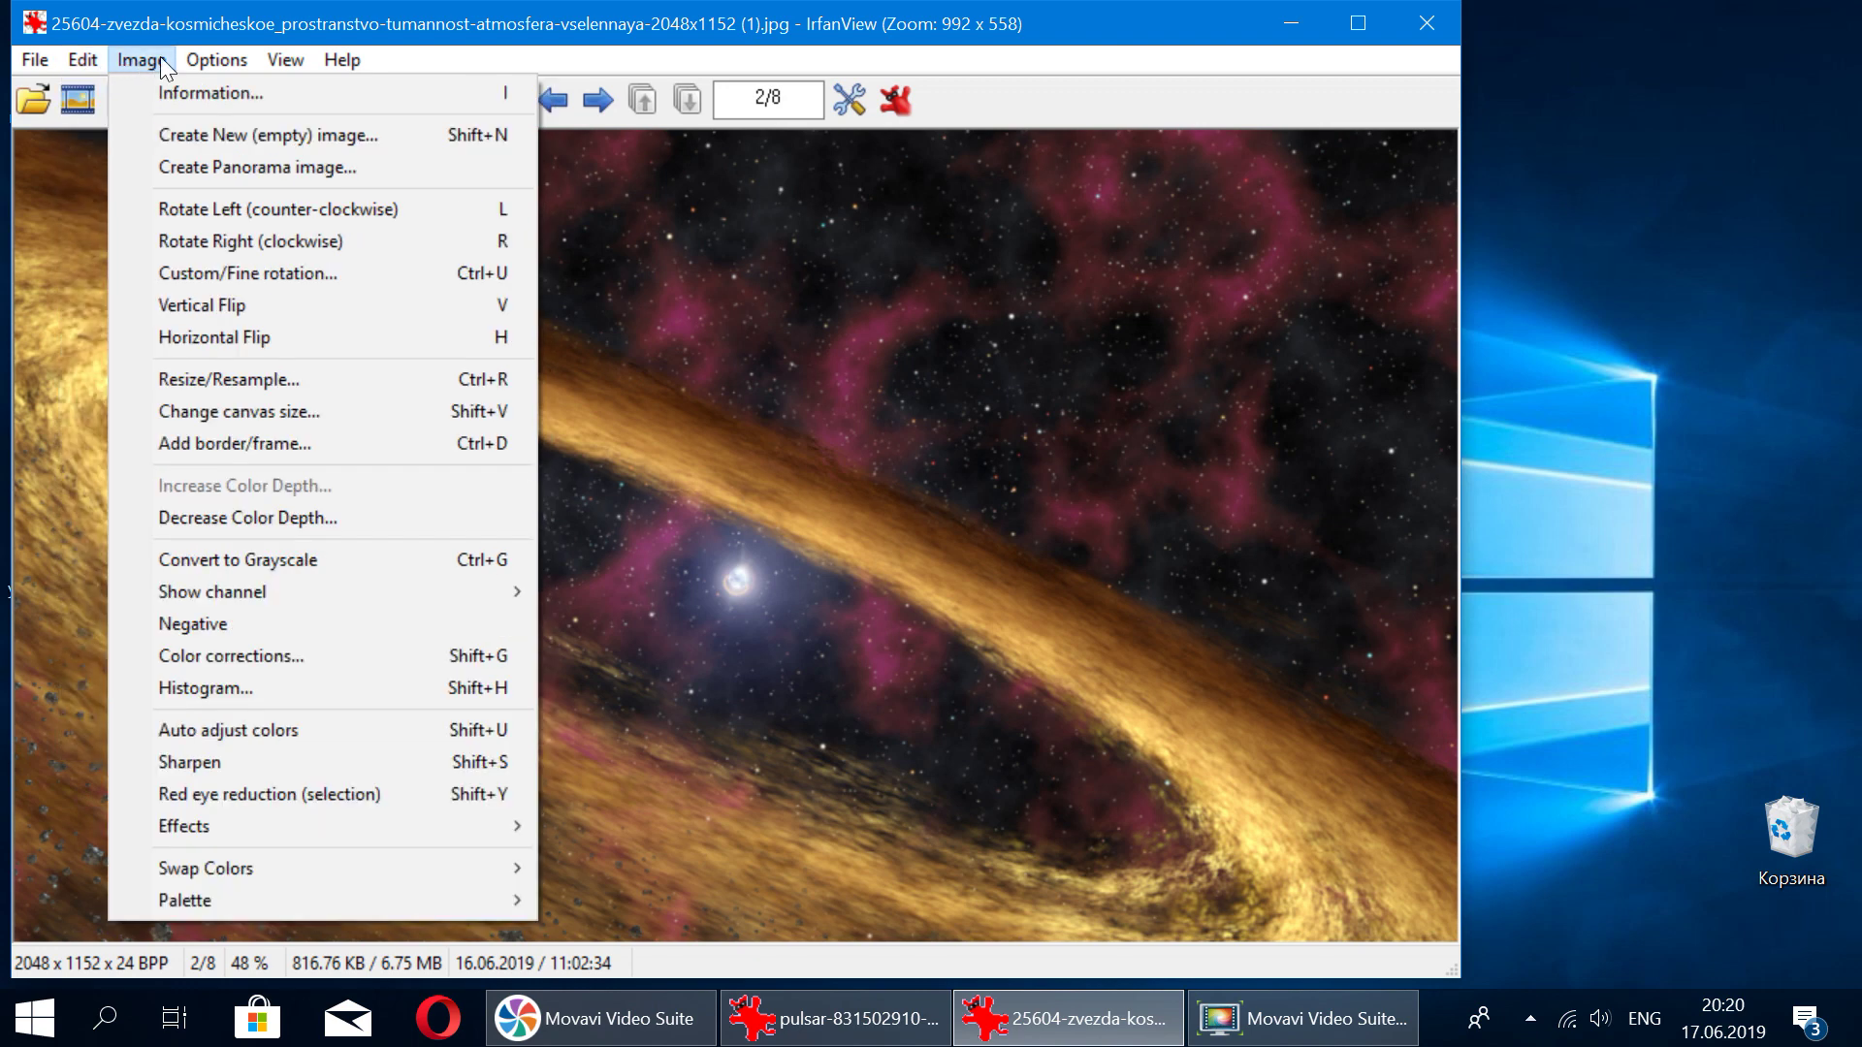
mouse_move(207, 62)
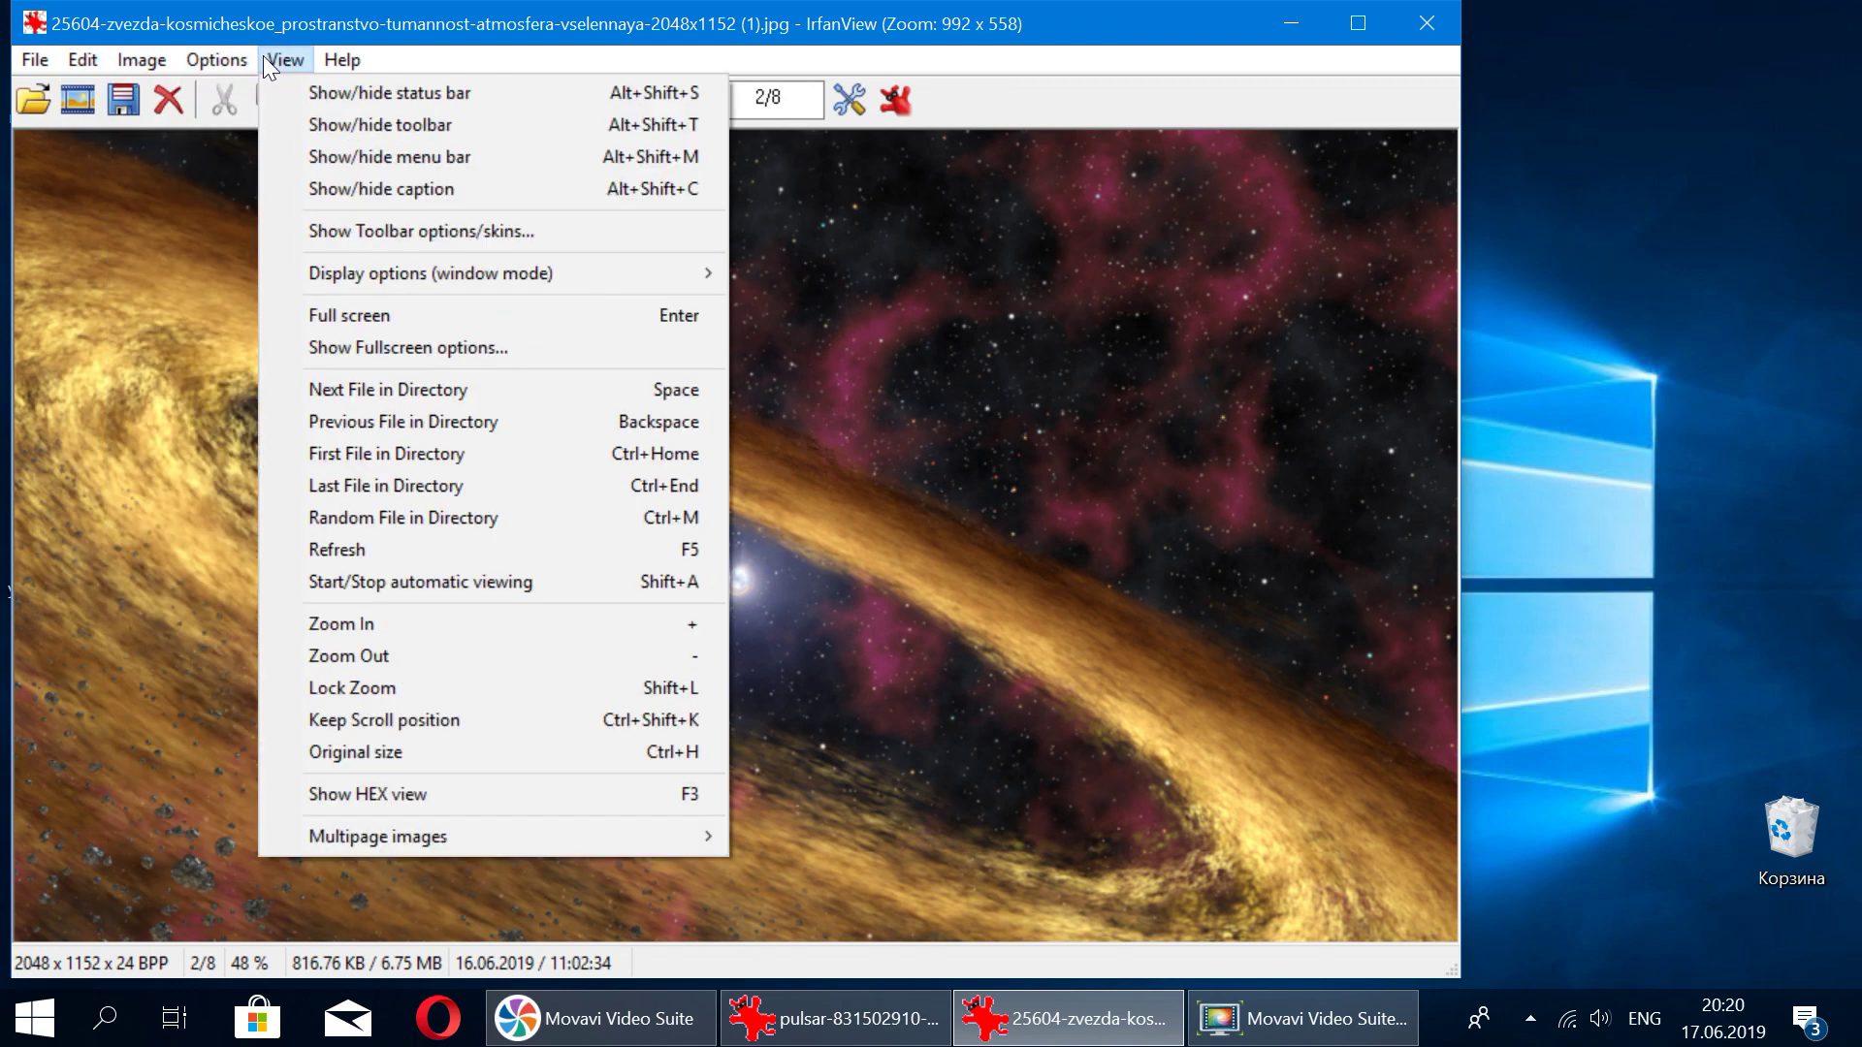
mouse_move(325, 62)
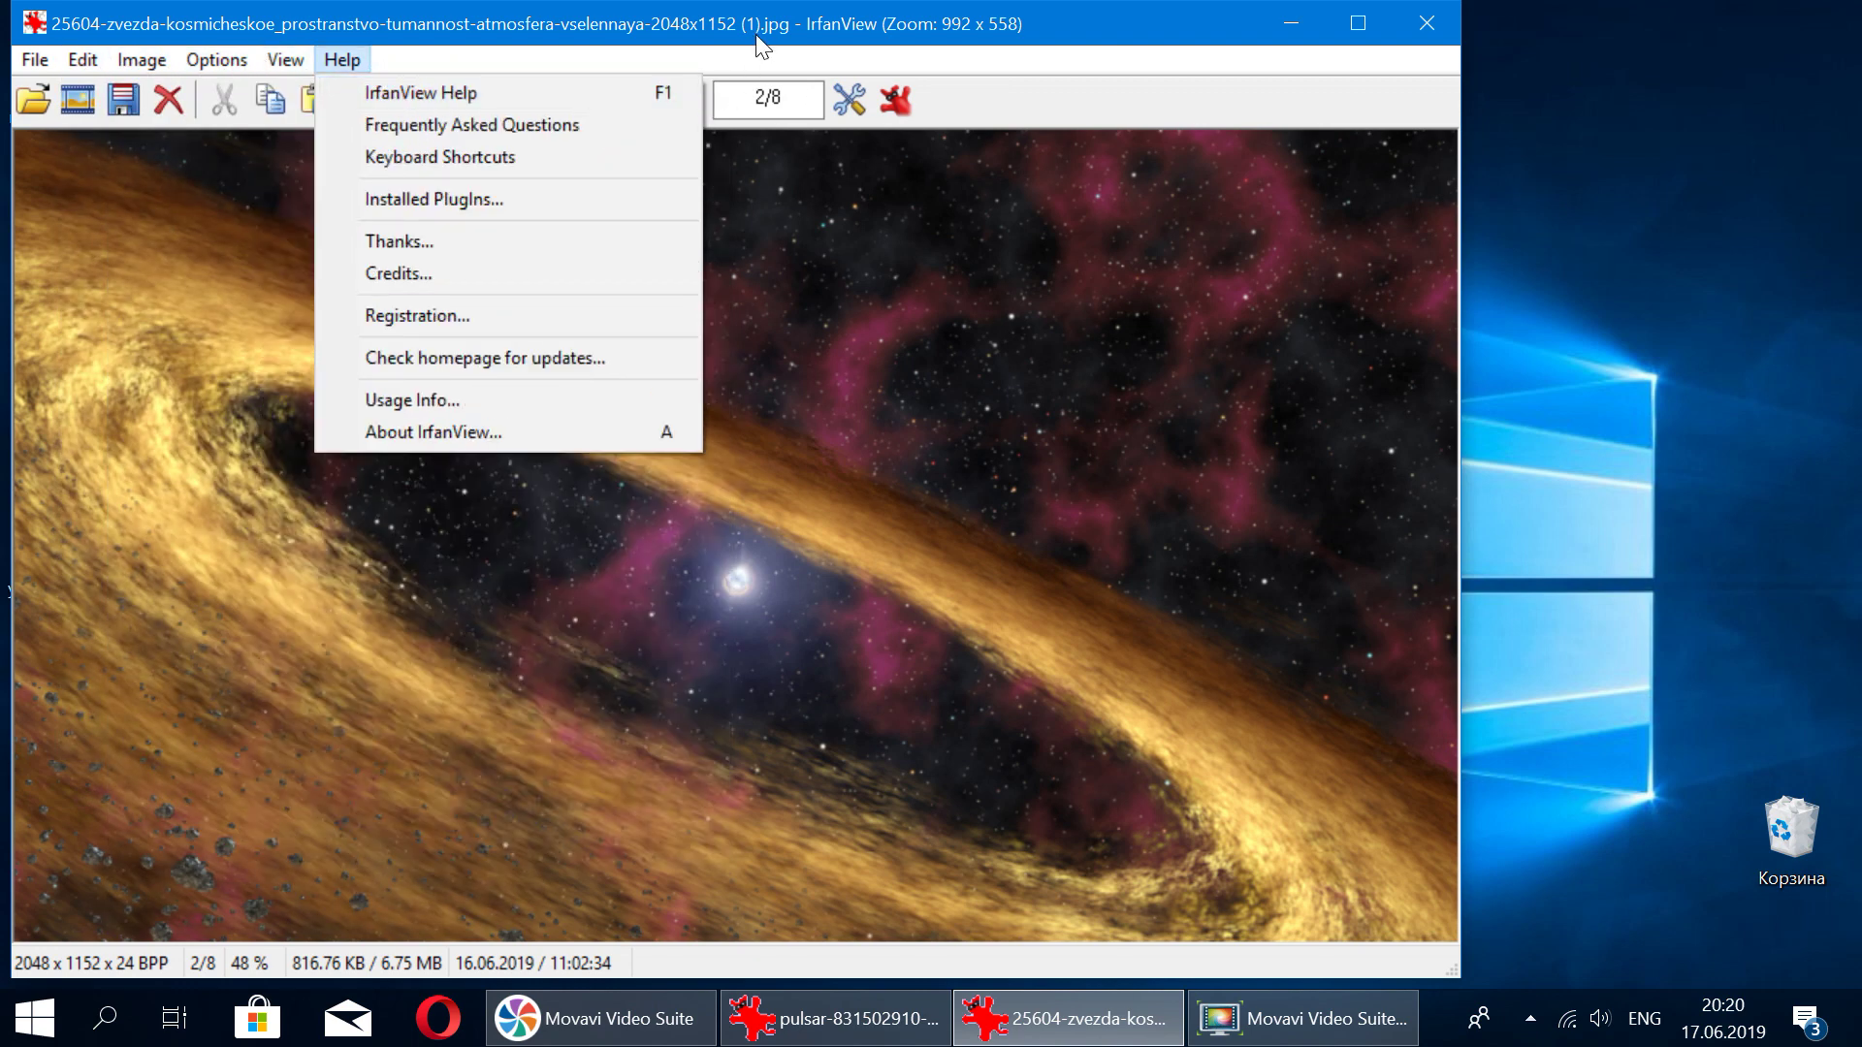
left_click(695, 155)
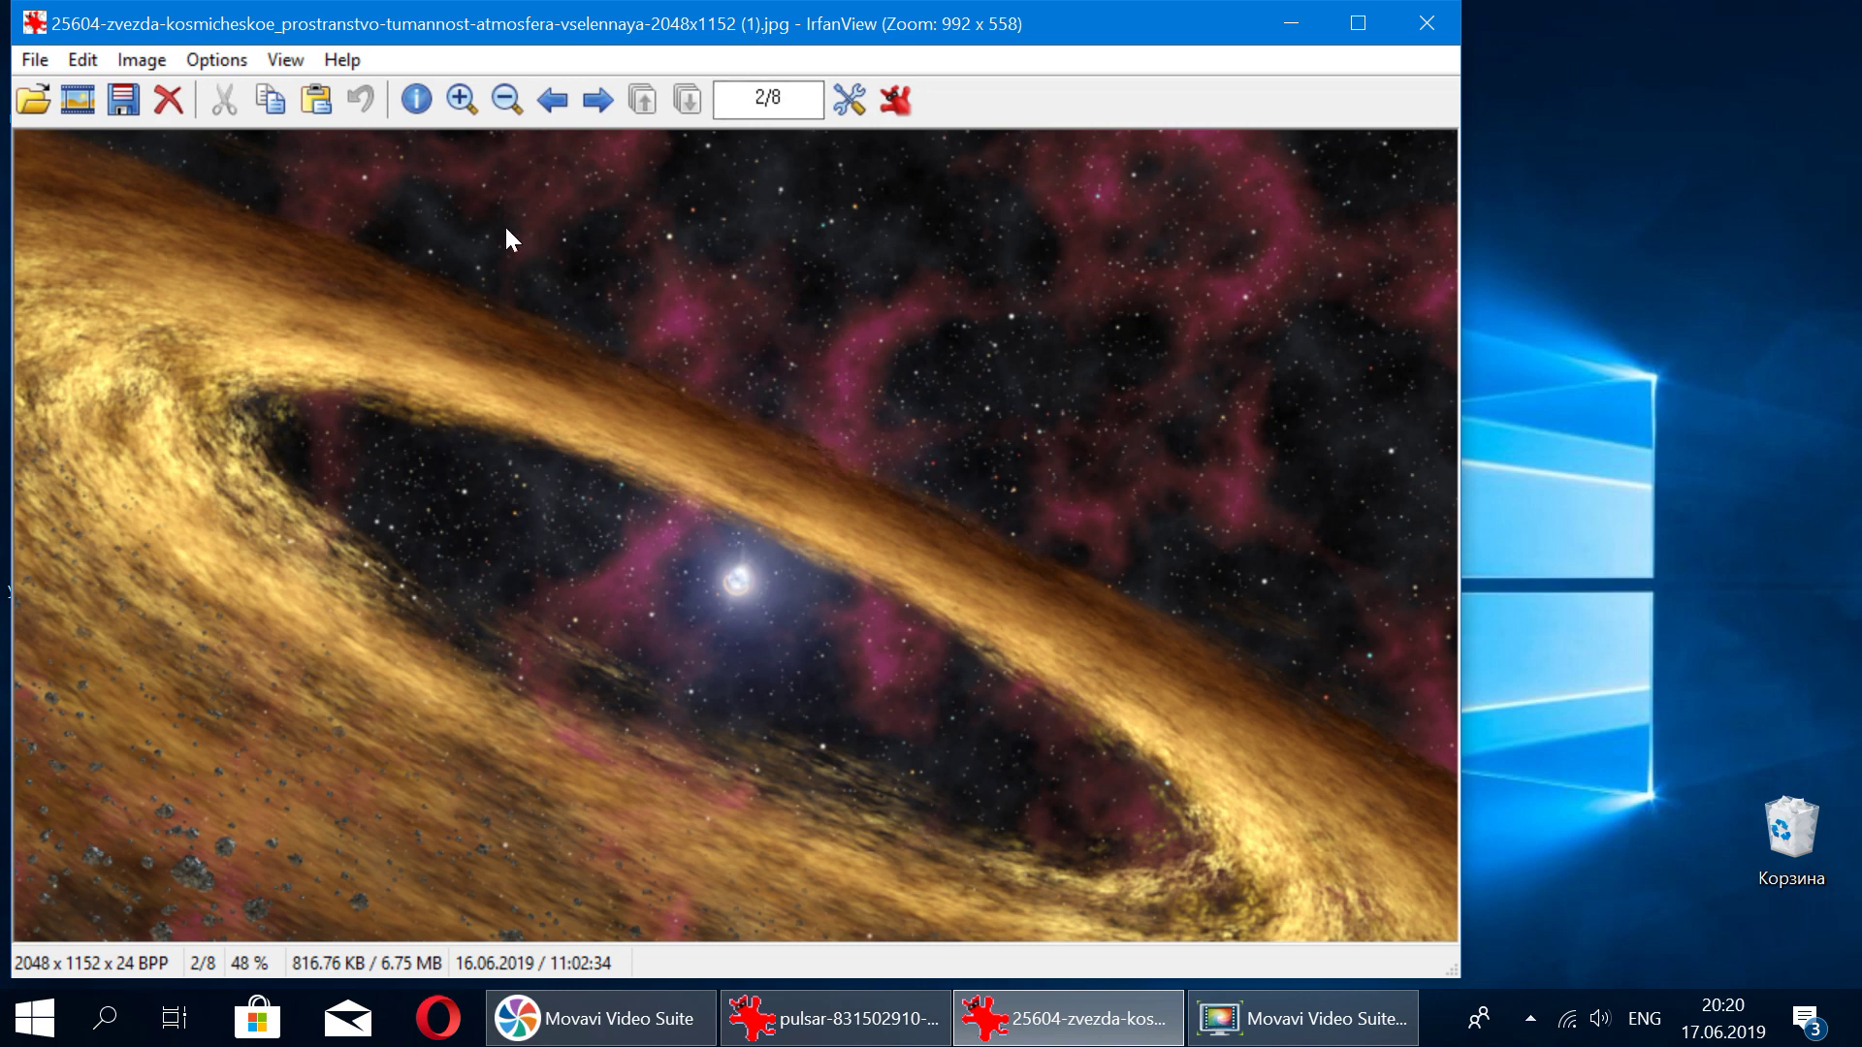